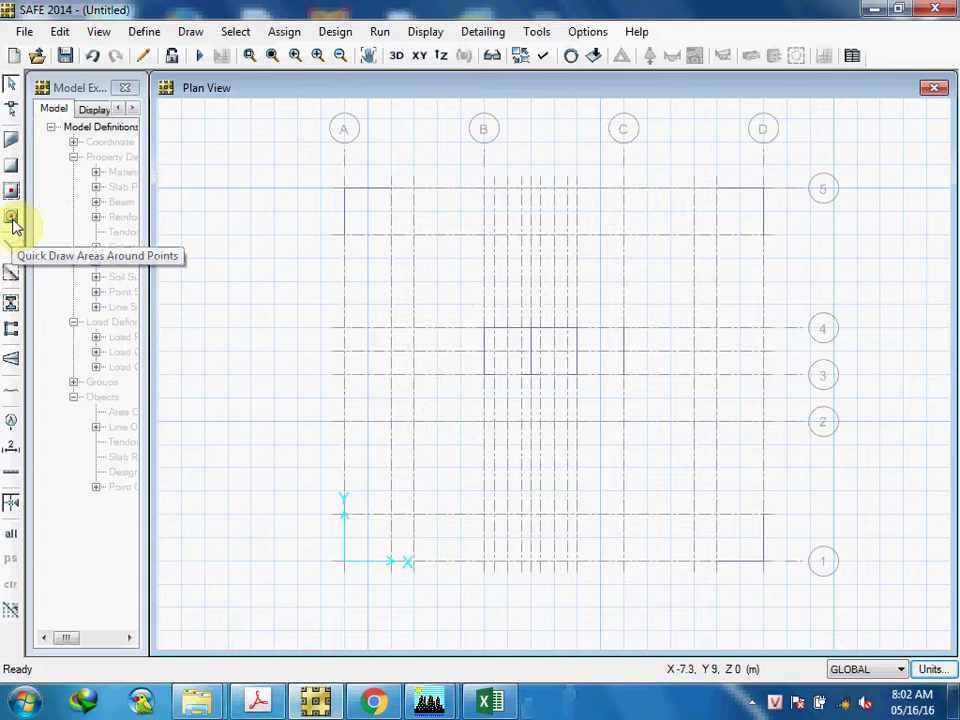
Quick-draw 2 m by 2 m rectangular M1000 slabs around the grid points B-2 and C-2.
{"action": "left_click", "coordinate": [13, 220]}
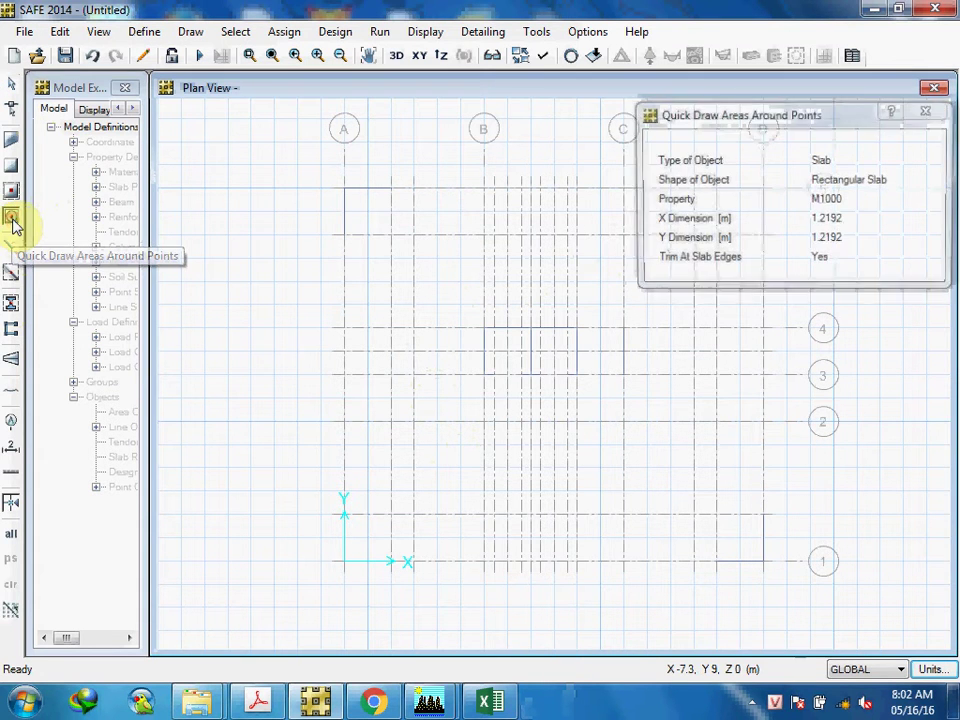
{"action": "left_click", "coordinate": [849, 222]}
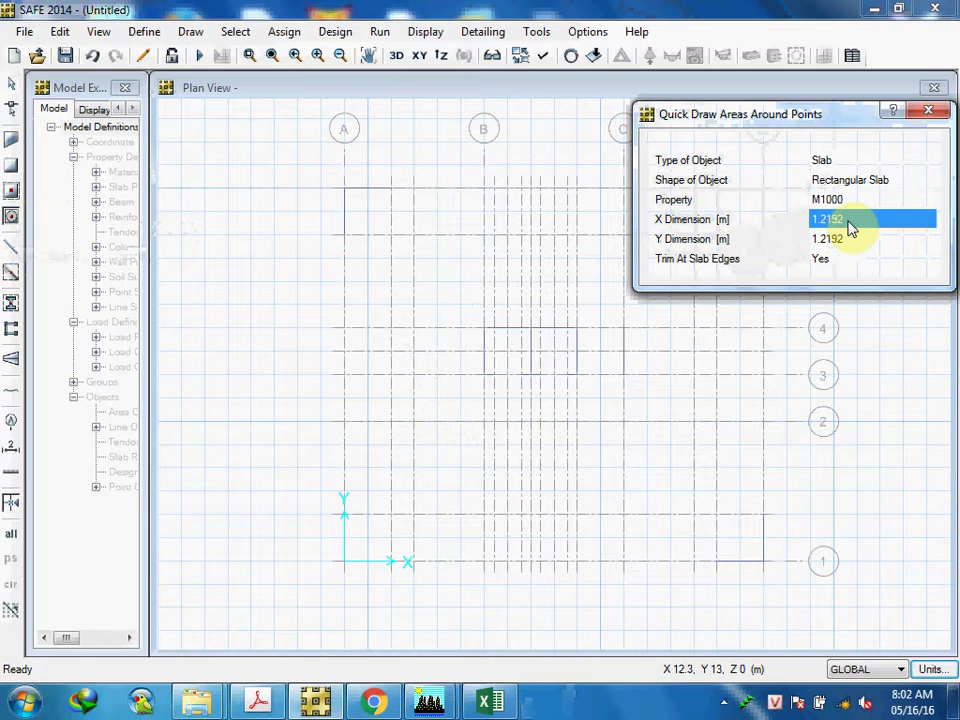
{"action": "type", "text": "2"}
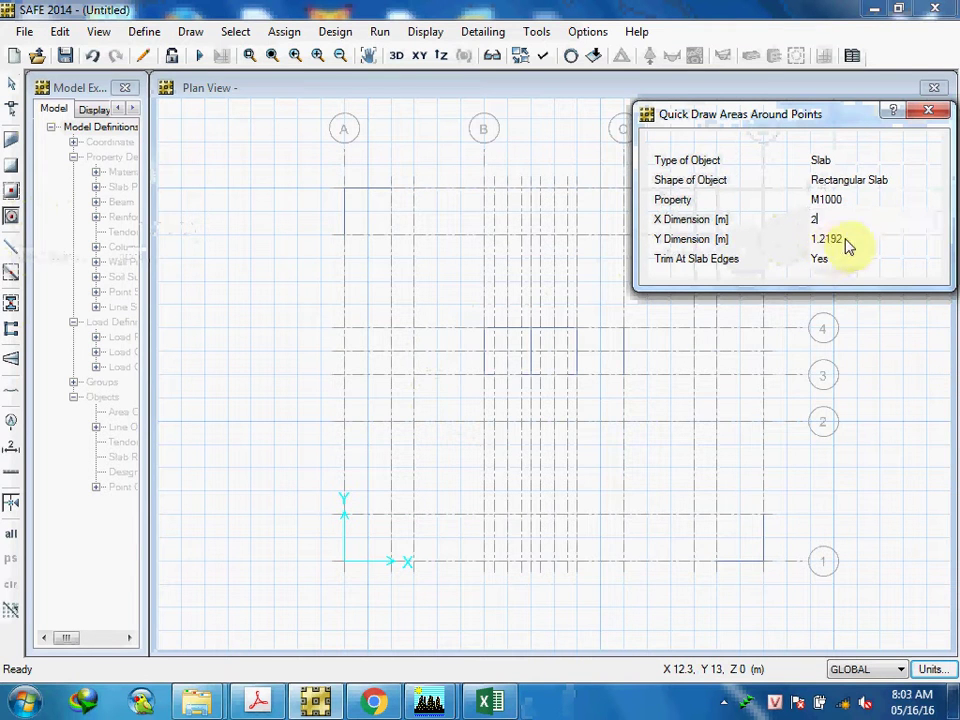
{"action": "left_click", "coordinate": [846, 246]}
{"action": "type", "text": "2"}
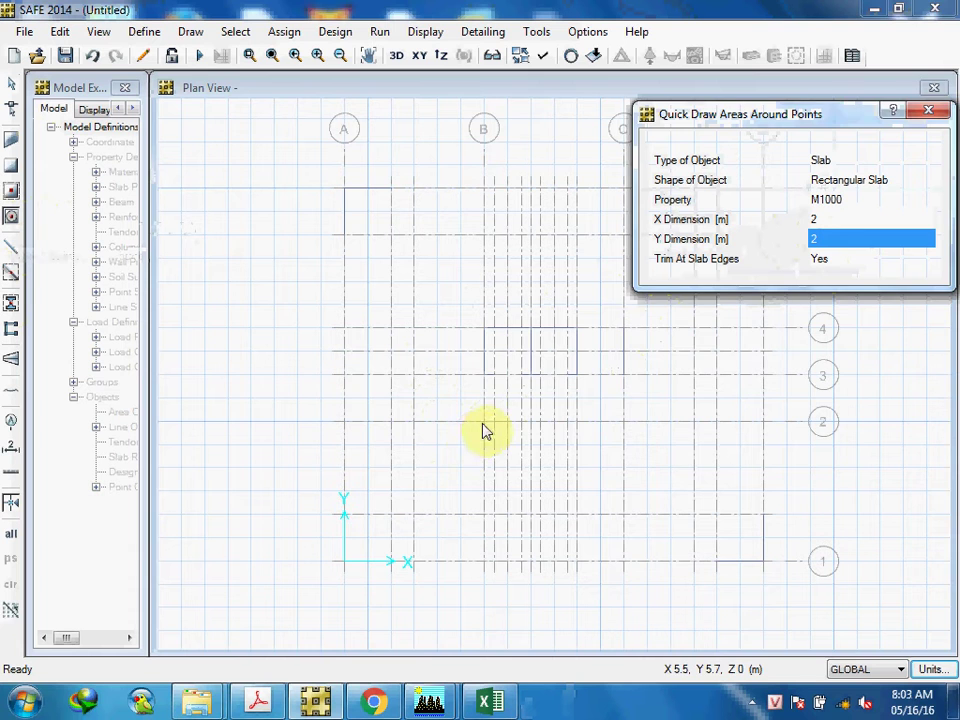
{"action": "left_click", "coordinate": [484, 422]}
{"action": "left_click", "coordinate": [625, 424]}
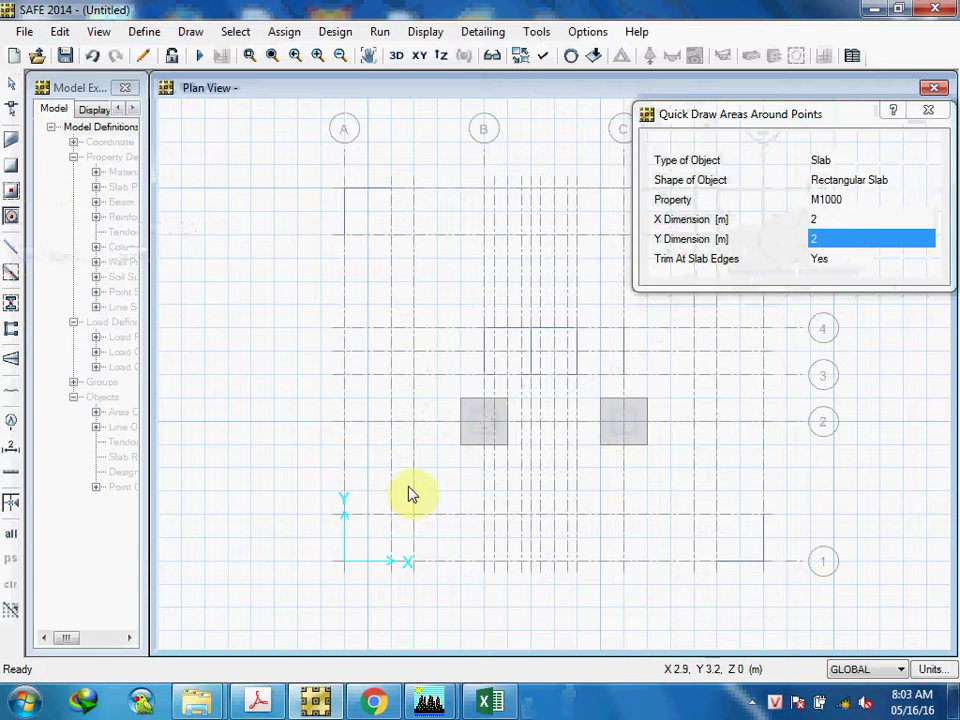
Set the quick-draw area property to STFF with X and Y dimensions of 0.6 m.
{"action": "left_click", "coordinate": [854, 203]}
{"action": "left_click", "coordinate": [854, 203]}
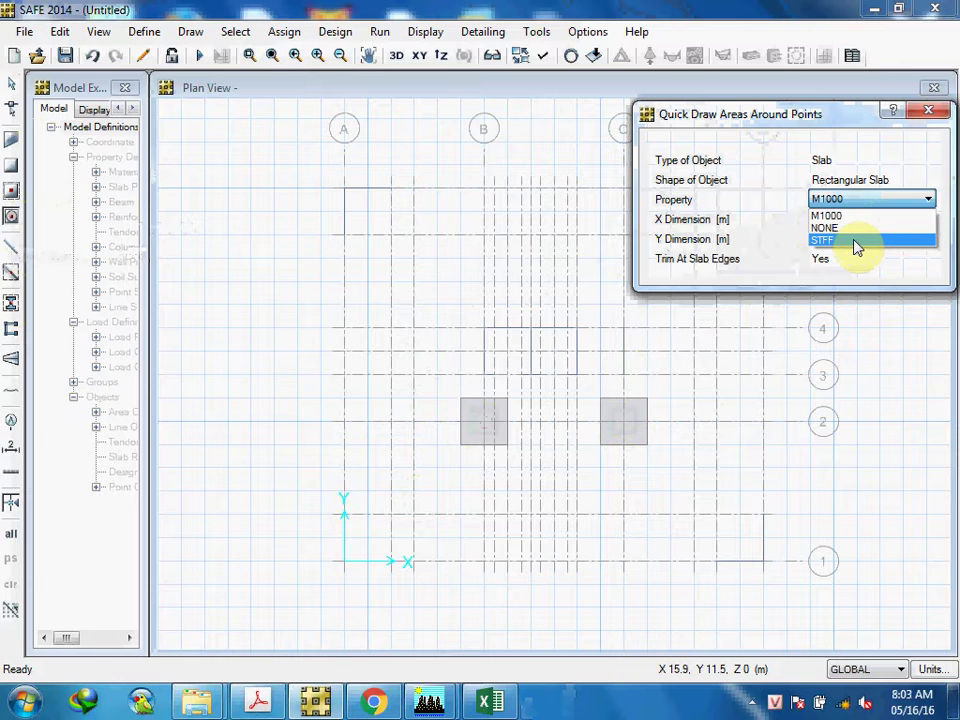
{"action": "left_click", "coordinate": [857, 243]}
{"action": "left_click", "coordinate": [855, 222]}
{"action": "left_click", "coordinate": [855, 222]}
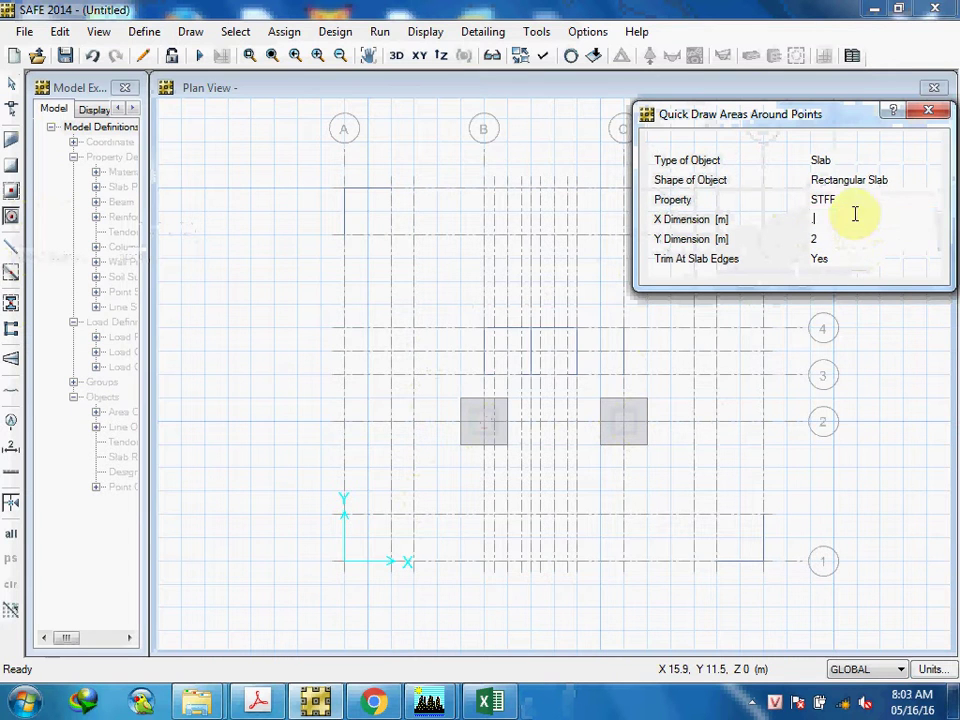
{"action": "key", "text": "BackSpace"}
{"action": "type", "text": ".6"}
{"action": "left_click", "coordinate": [843, 249]}
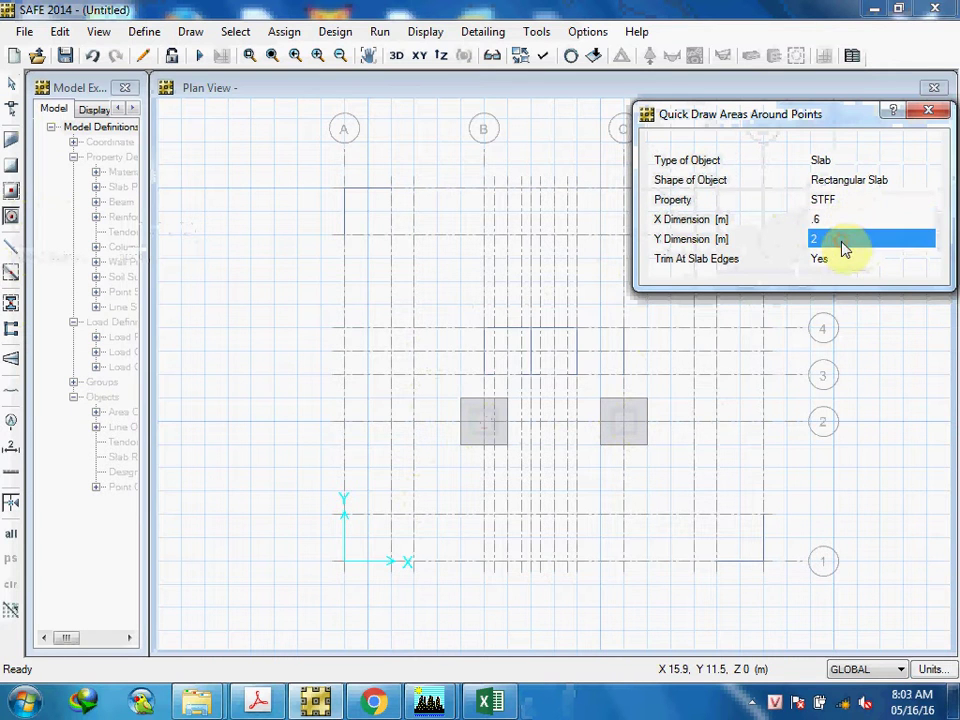
{"action": "left_click", "coordinate": [843, 249]}
{"action": "key", "text": "BackSpace"}
{"action": "type", "text": ".6"}
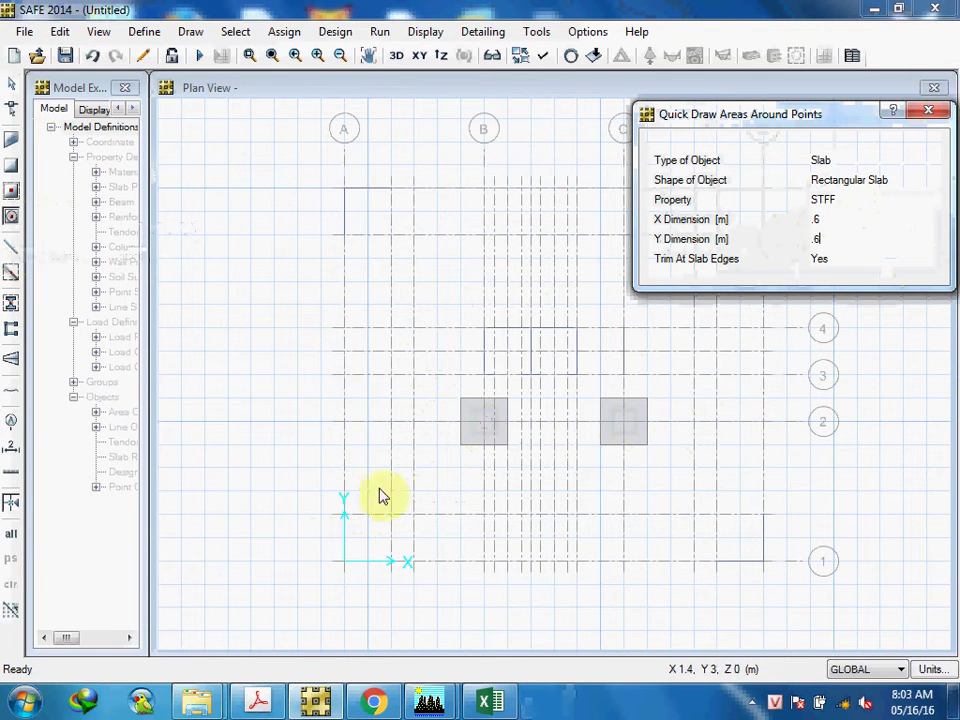
Place the STFF areas at the centres of the B-2 and C-2 slabs and finish area drawing.
{"action": "left_click", "coordinate": [846, 201]}
{"action": "left_click", "coordinate": [848, 201]}
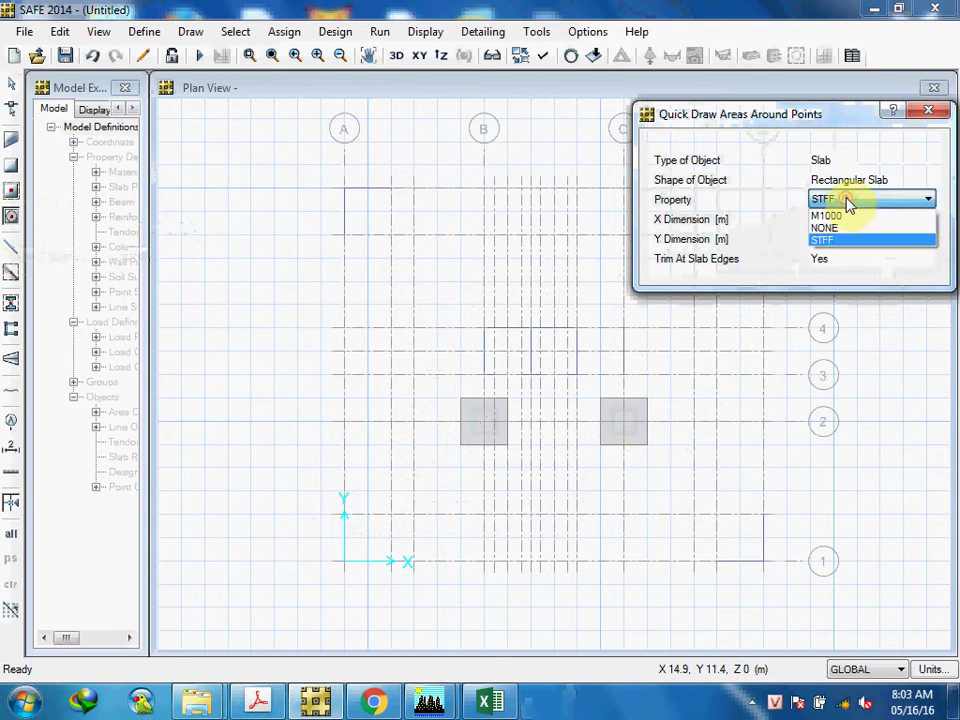
{"action": "left_click", "coordinate": [830, 242]}
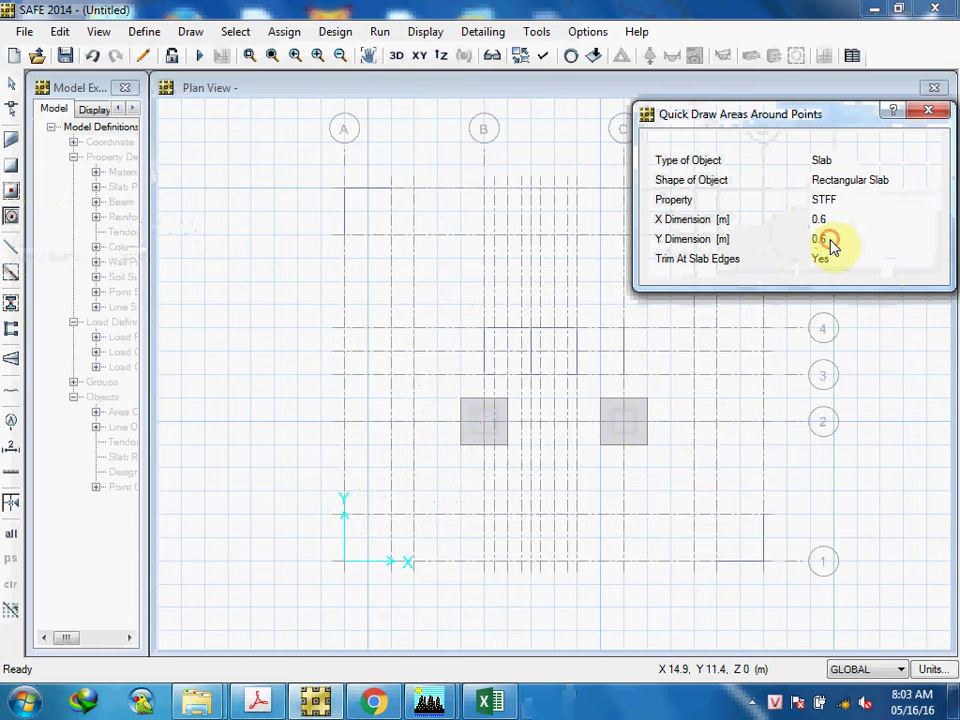
{"action": "left_click", "coordinate": [490, 426]}
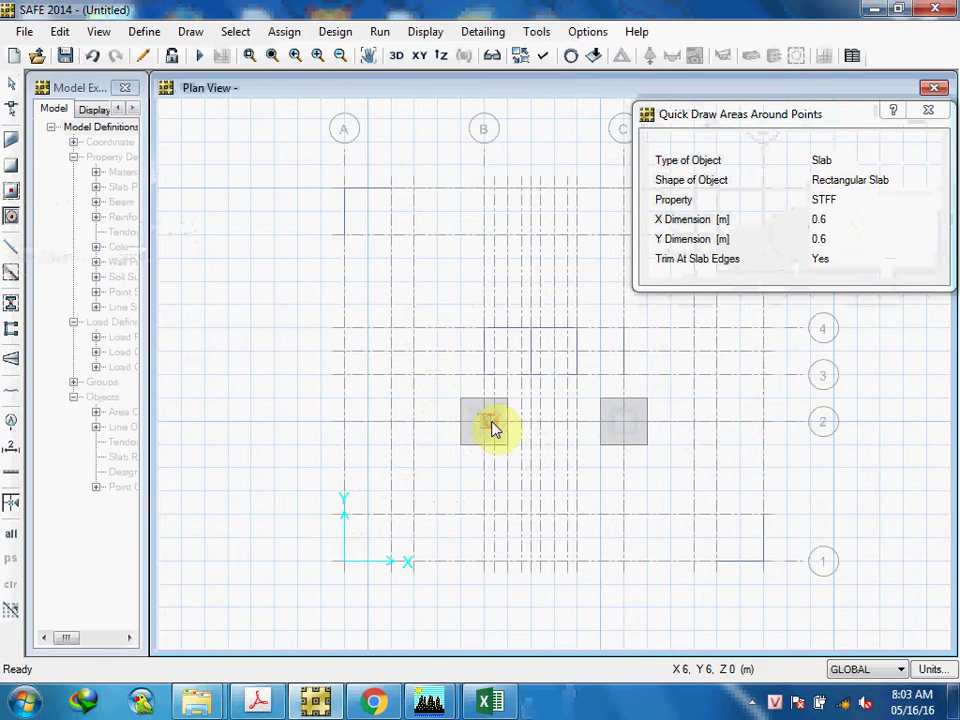
{"action": "left_click", "coordinate": [630, 425]}
{"action": "scroll", "coordinate": [672, 448], "scroll_direction": "up", "scroll_amount": 4}
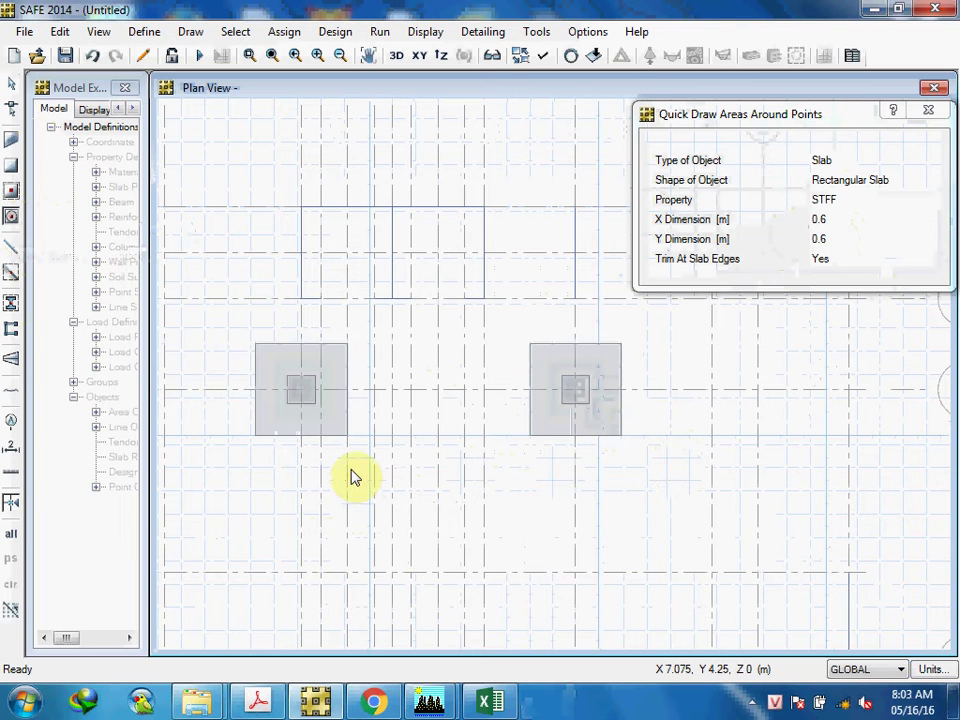
{"action": "left_click", "coordinate": [928, 110]}
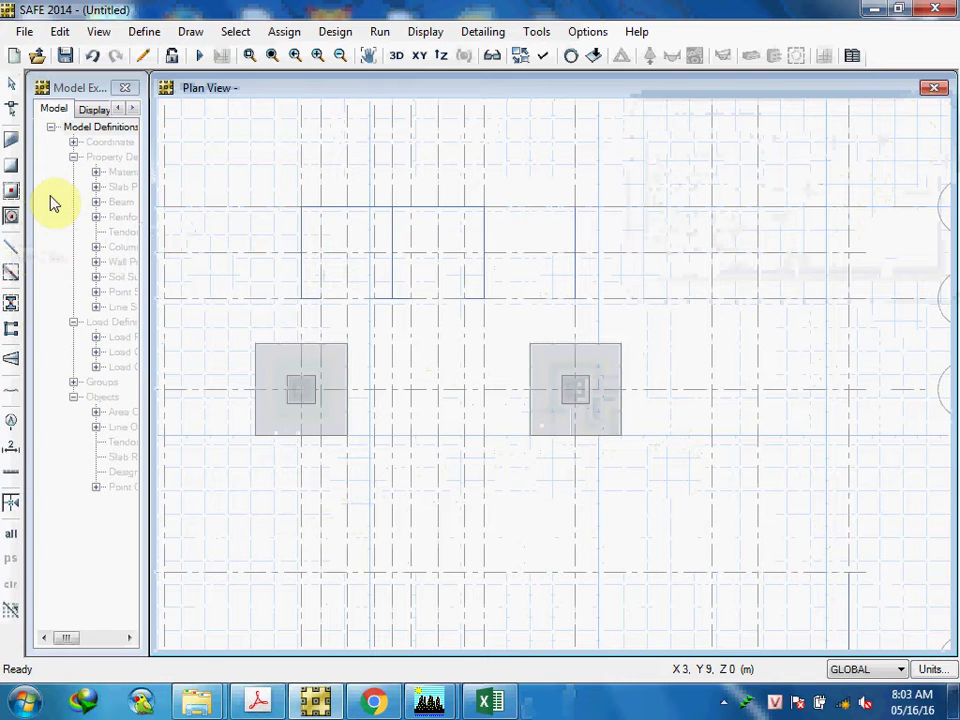
Start the Draw Points command for the footing slab at grid B-2.
{"action": "left_click", "coordinate": [143, 36]}
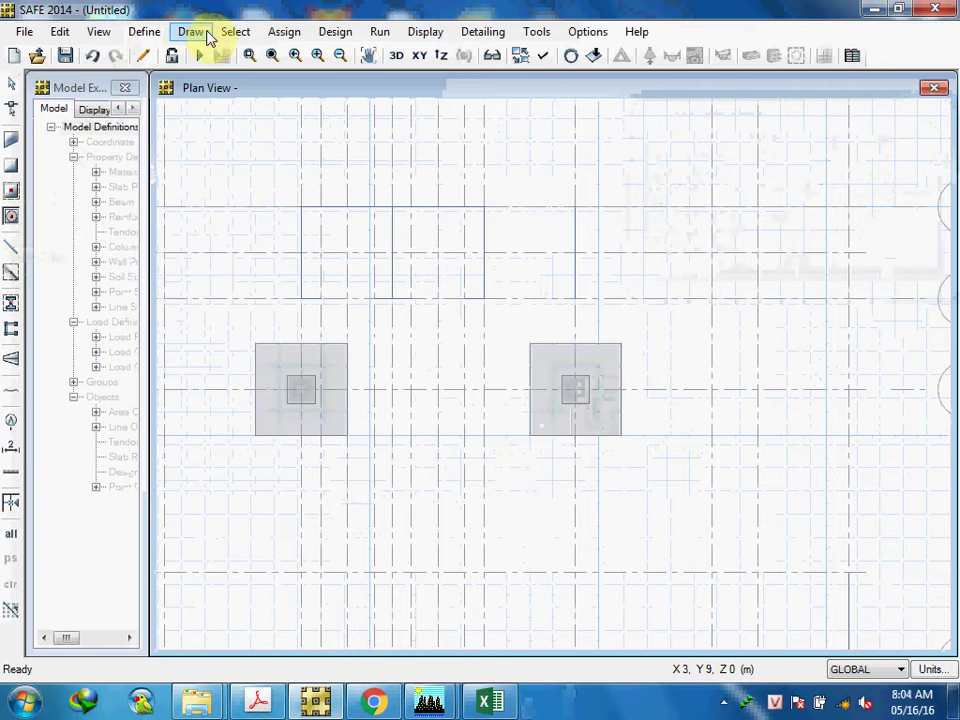
{"action": "left_click", "coordinate": [195, 33]}
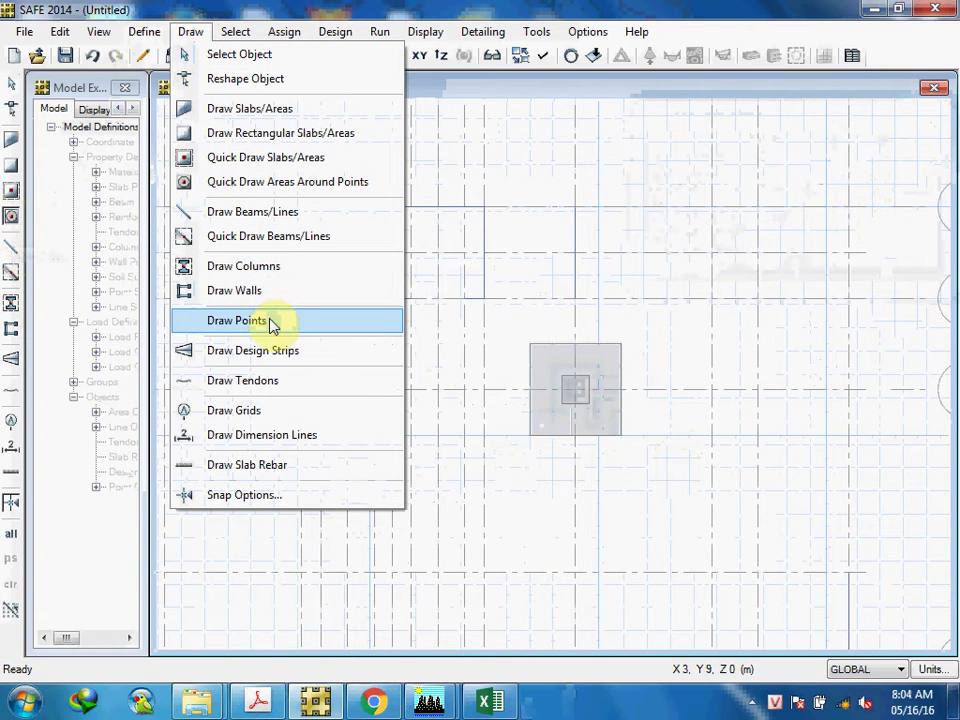
{"action": "left_click", "coordinate": [268, 321]}
{"action": "middle_click_drag", "start_coordinate": [332, 360], "coordinate": [403, 264]}
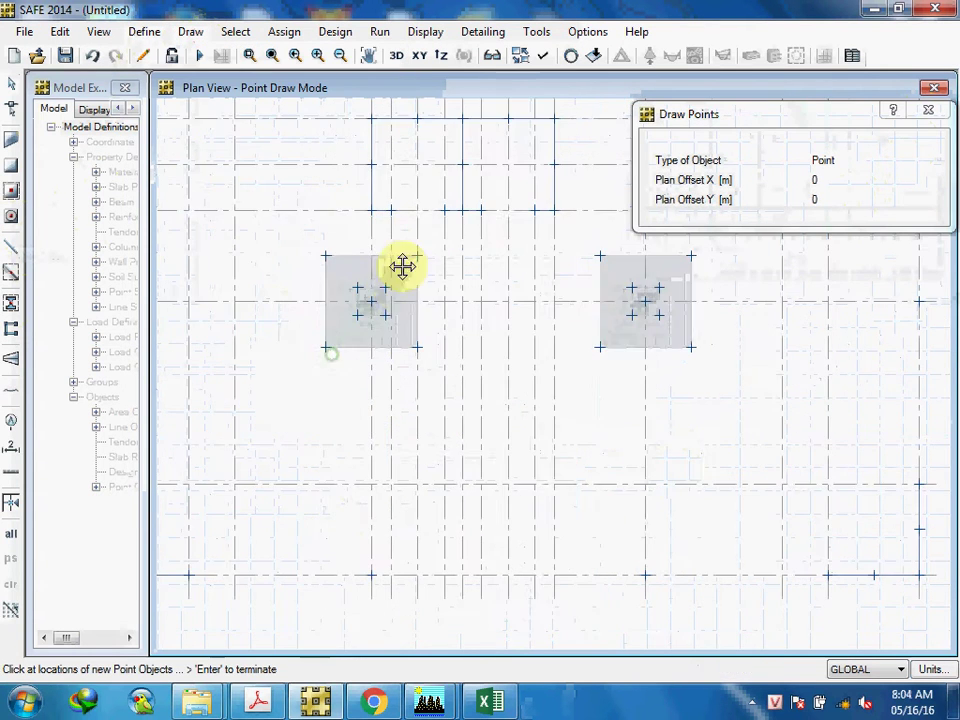
{"action": "scroll", "coordinate": [370, 340], "scroll_direction": "up", "scroll_amount": 1}
{"action": "scroll", "coordinate": [372, 340], "scroll_direction": "up", "scroll_amount": 2}
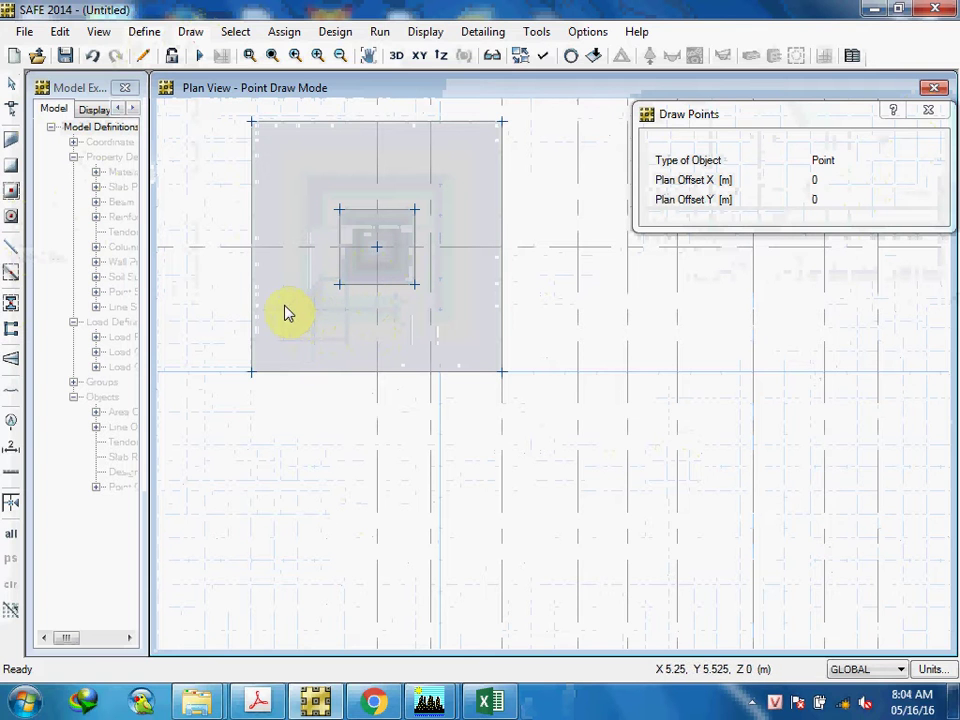
Switch to the Excel workbook and calculate =.4*1.5 in cell H14.
{"action": "left_click", "coordinate": [489, 698]}
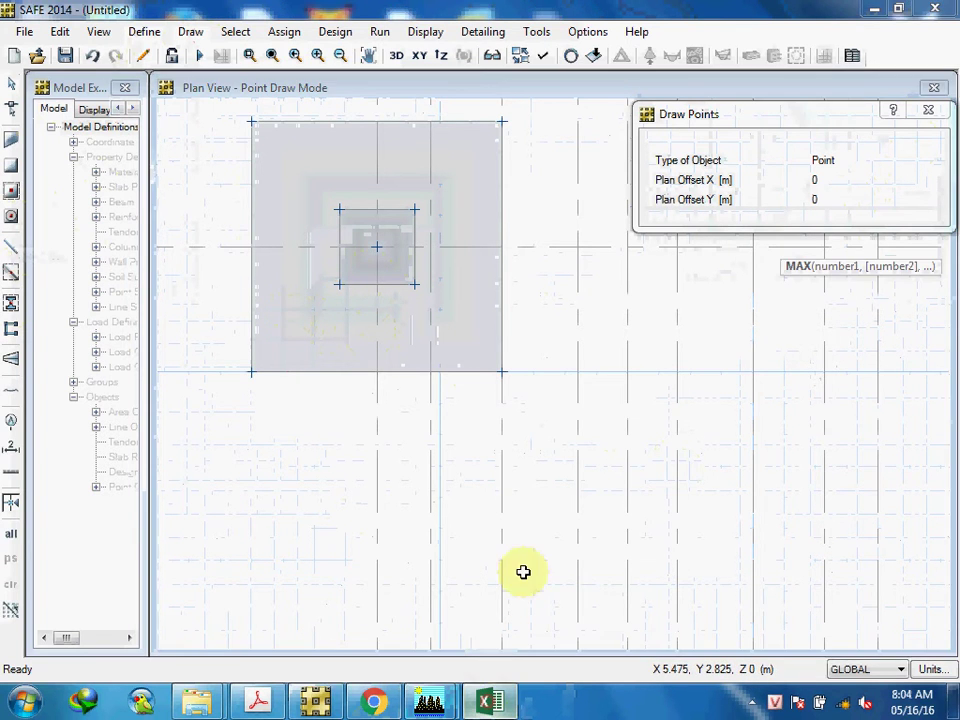
{"action": "left_click", "coordinate": [554, 464]}
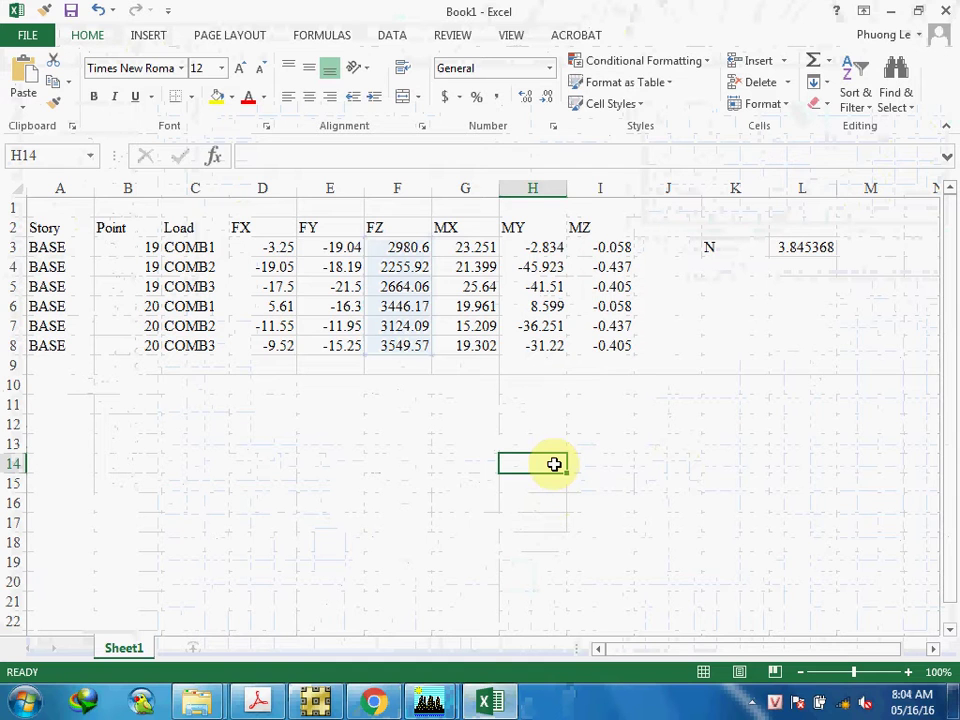
{"action": "type", "text": "4."}
{"action": "key", "text": "BackSpace"}
{"action": "key", "text": "BackSpace"}
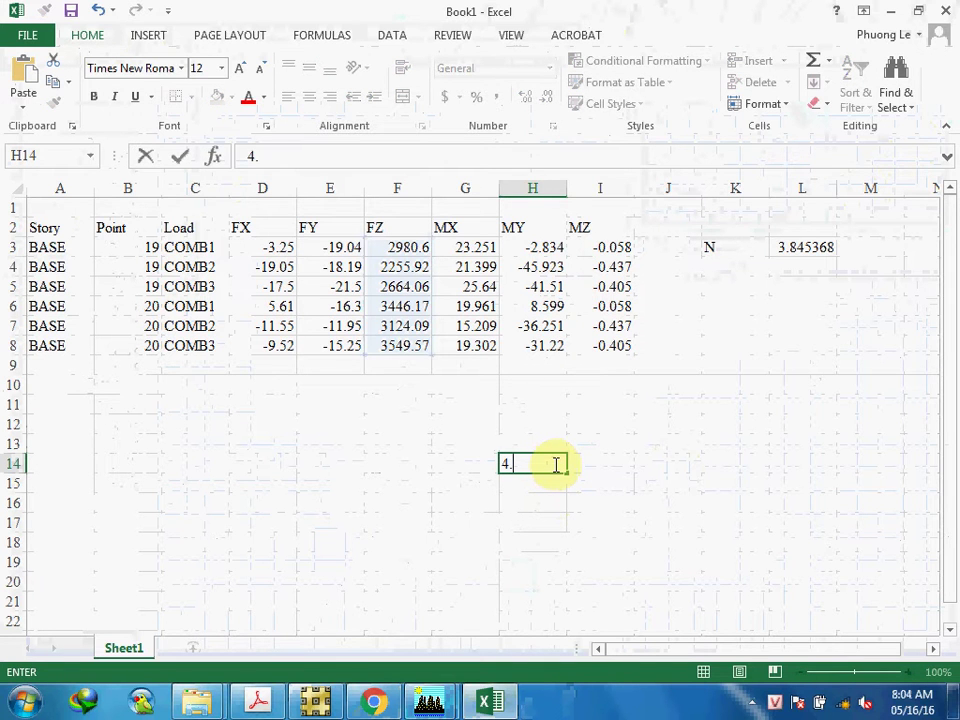
{"action": "type", "text": ".4*1.5"}
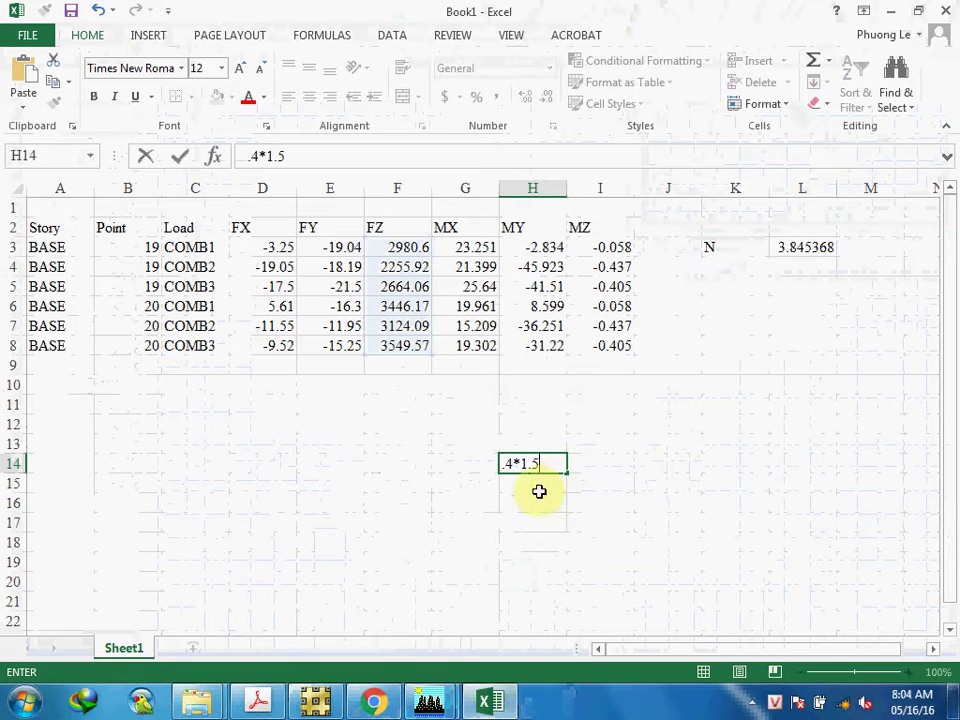
{"action": "left_click", "coordinate": [501, 463]}
{"action": "key", "text": "Return"}
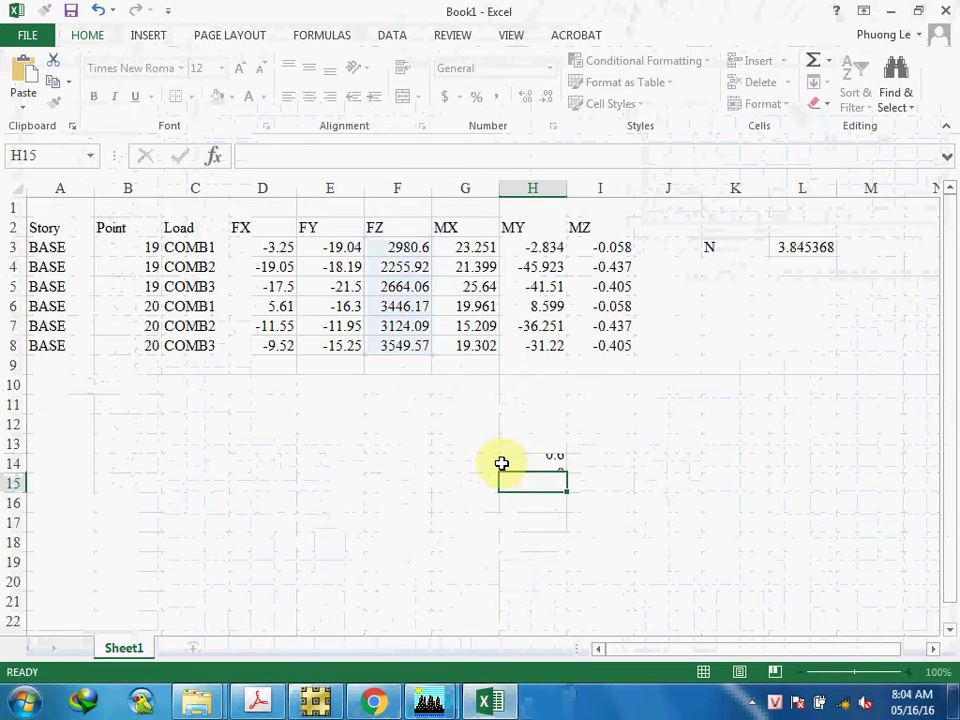
Return to SAFE and draw a point from grid B-2 with plan offsets of -0.6 m in X and 6 m in Y.
{"action": "key", "text": "alt+Tab"}
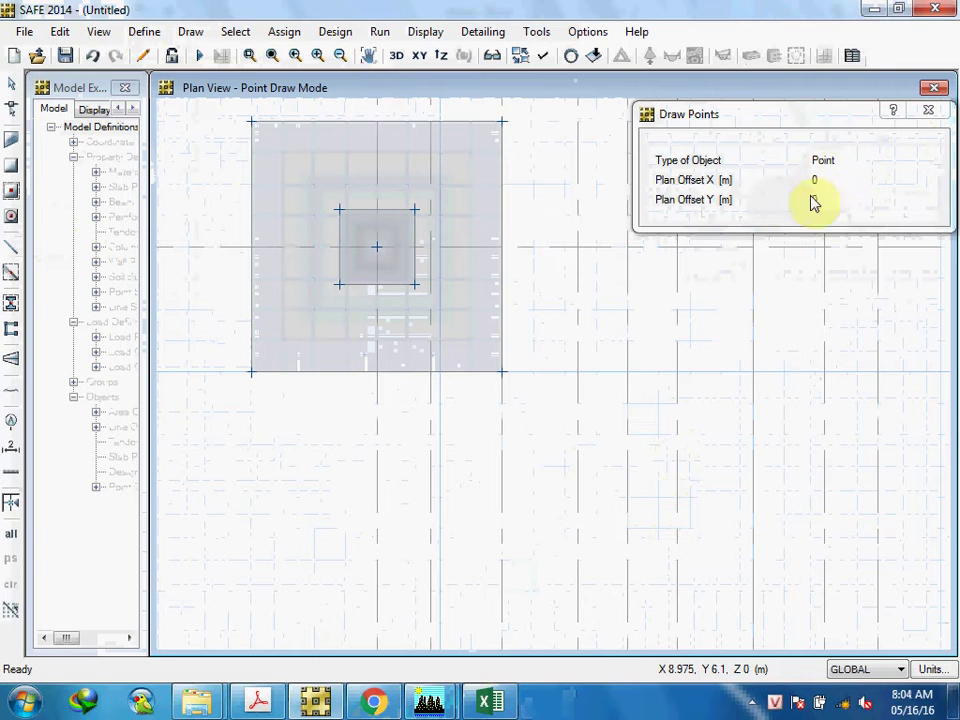
{"action": "left_click", "coordinate": [836, 182]}
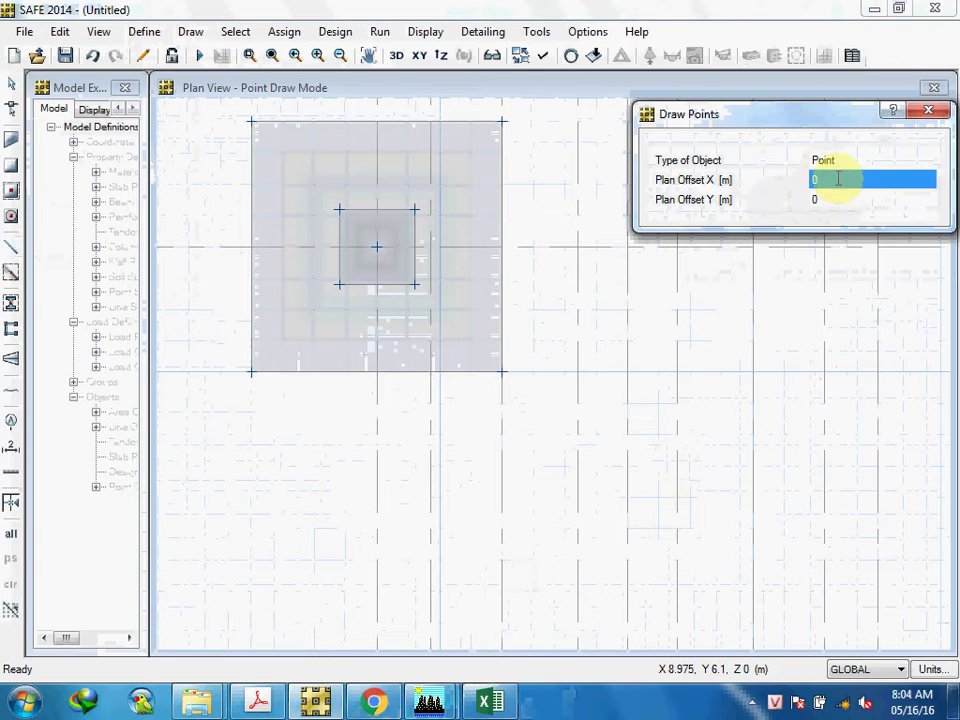
{"action": "key", "text": "BackSpace"}
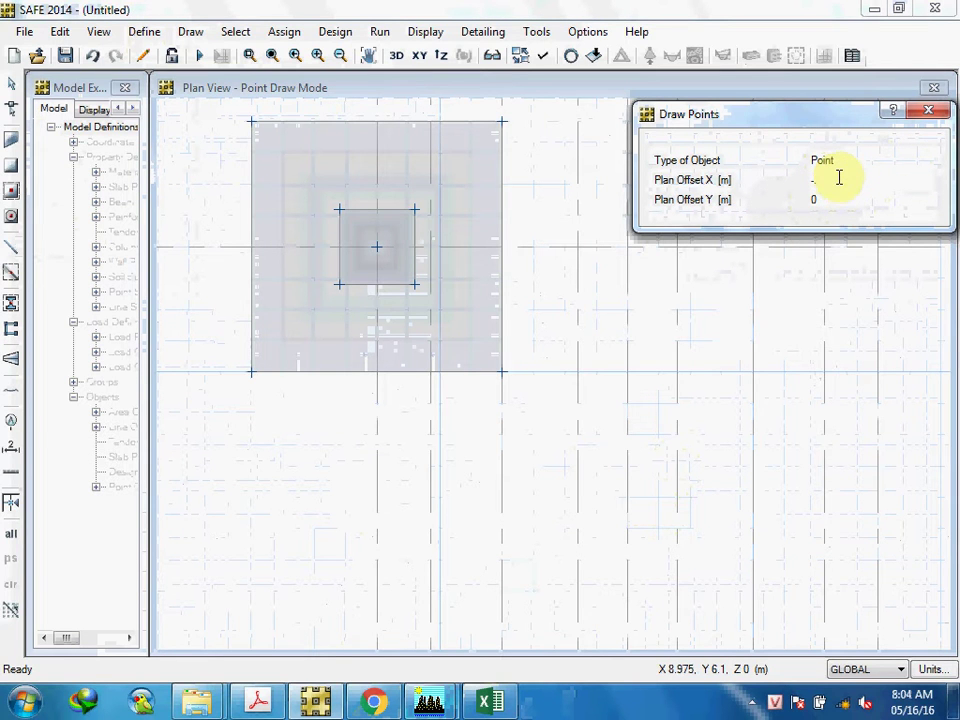
{"action": "type", "text": "6"}
{"action": "left_click", "coordinate": [837, 200]}
{"action": "type", "text": "-"}
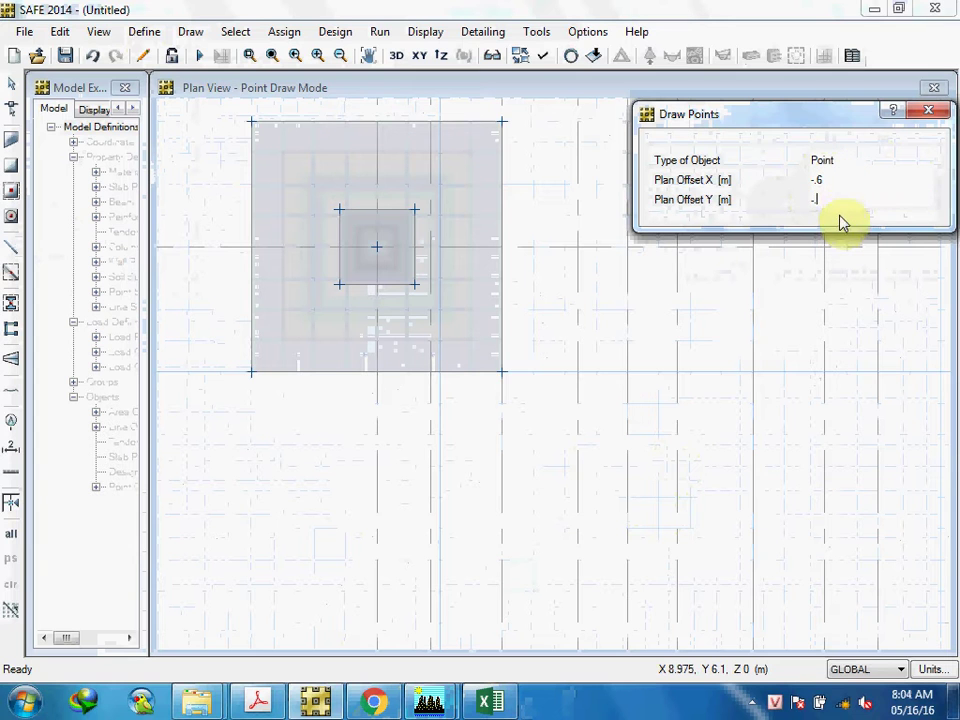
{"action": "key", "text": "BackSpace"}
{"action": "type", "text": "6"}
{"action": "left_click", "coordinate": [377, 261]}
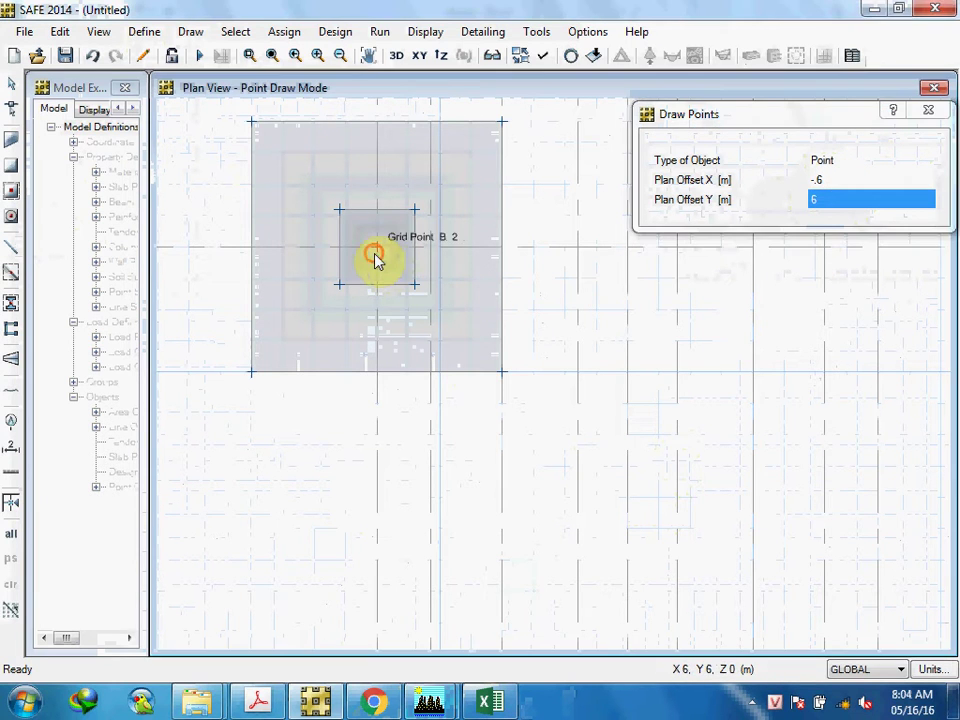
Set the plan offset Y to 0.6 m and draw a point from grid B-2.
{"action": "middle_click_drag", "start_coordinate": [437, 301], "coordinate": [452, 354]}
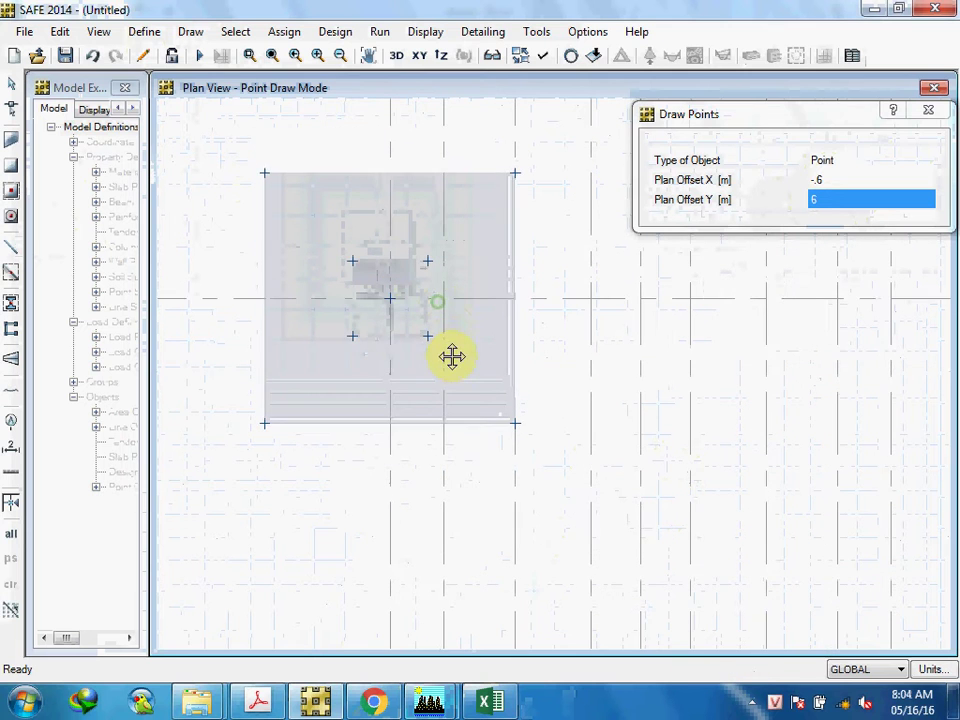
{"action": "left_click", "coordinate": [815, 200]}
{"action": "left_click", "coordinate": [815, 199]}
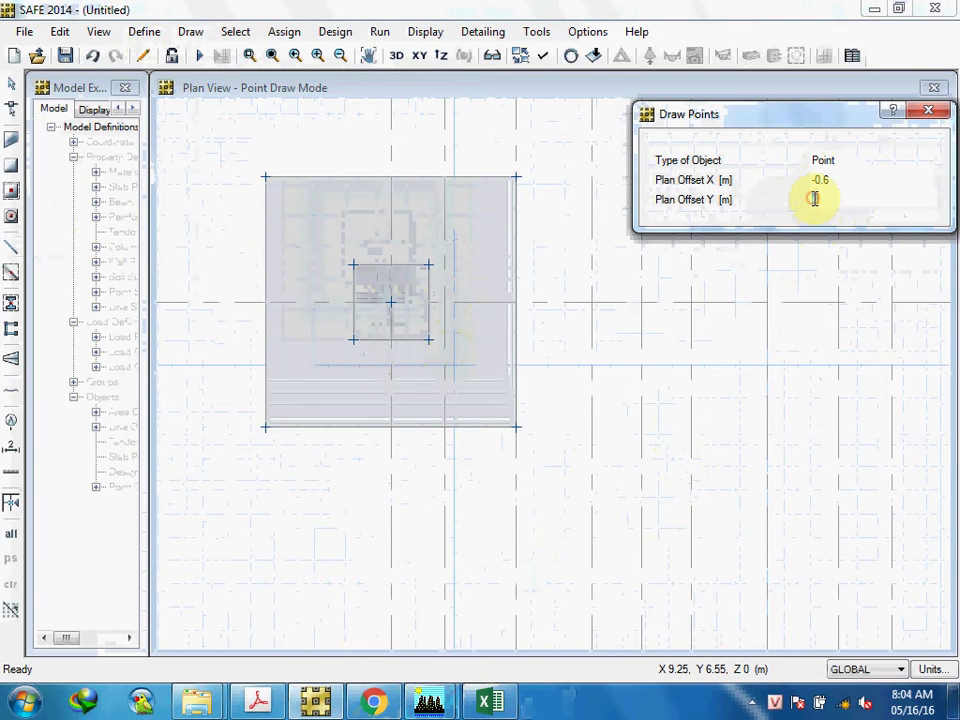
{"action": "type", "text": "66"}
{"action": "key", "text": "Return"}
{"action": "left_click", "coordinate": [836, 199]}
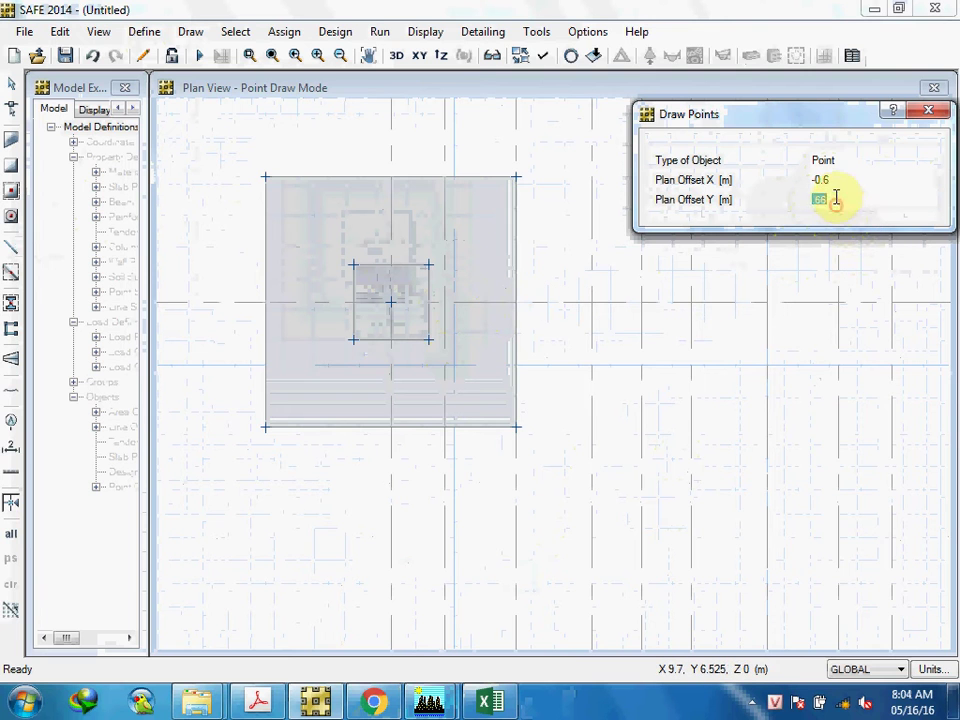
{"action": "left_click", "coordinate": [836, 199]}
{"action": "key", "text": "BackSpace"}
{"action": "key", "text": "BackSpace"}
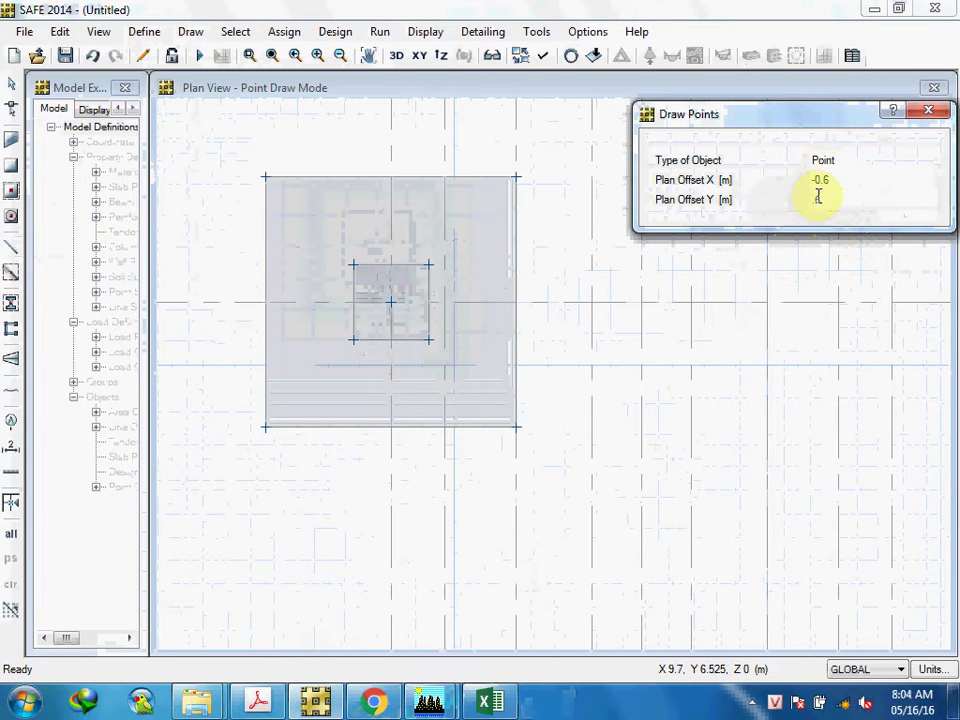
{"action": "type", "text": "6"}
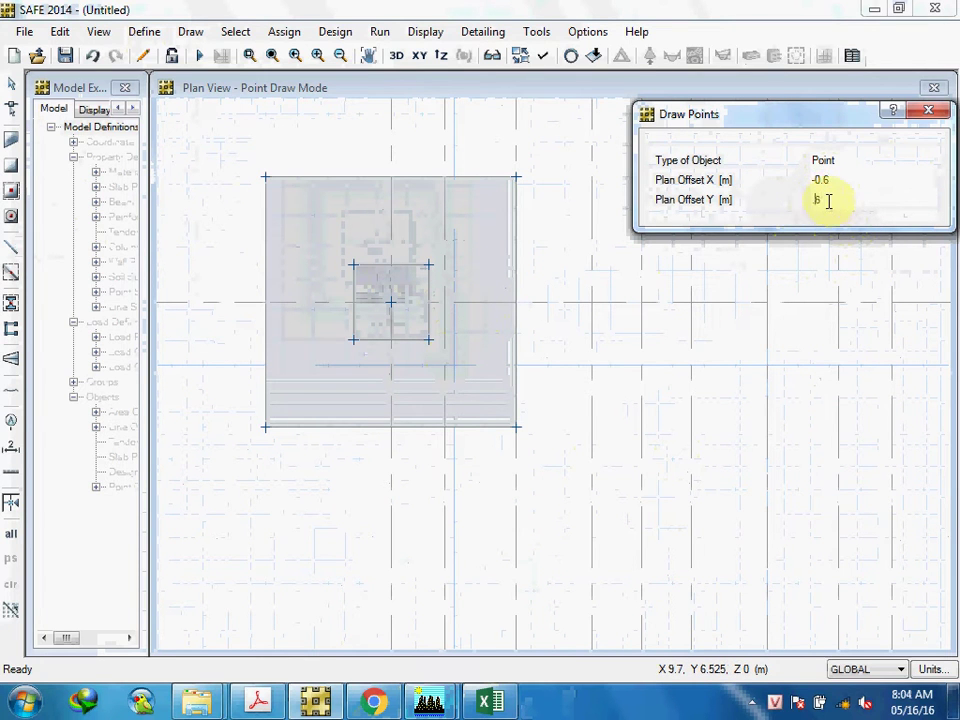
{"action": "left_click", "coordinate": [391, 301]}
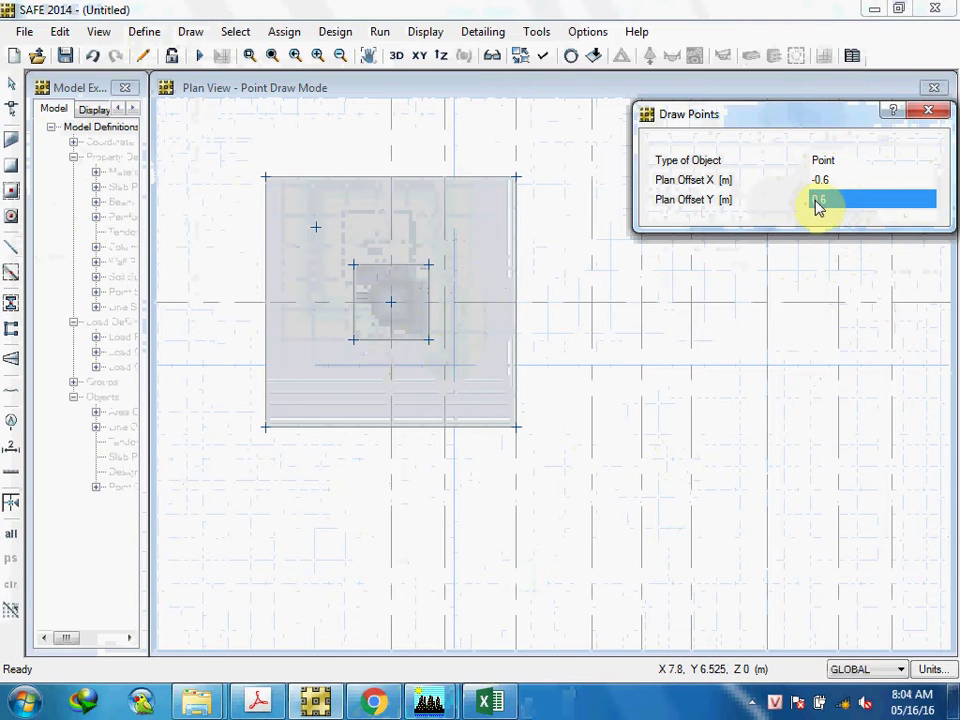
Set the plan offset Y to -0.6 m and draw a point from grid B-2.
{"action": "left_click", "coordinate": [818, 200]}
{"action": "left_click", "coordinate": [818, 200]}
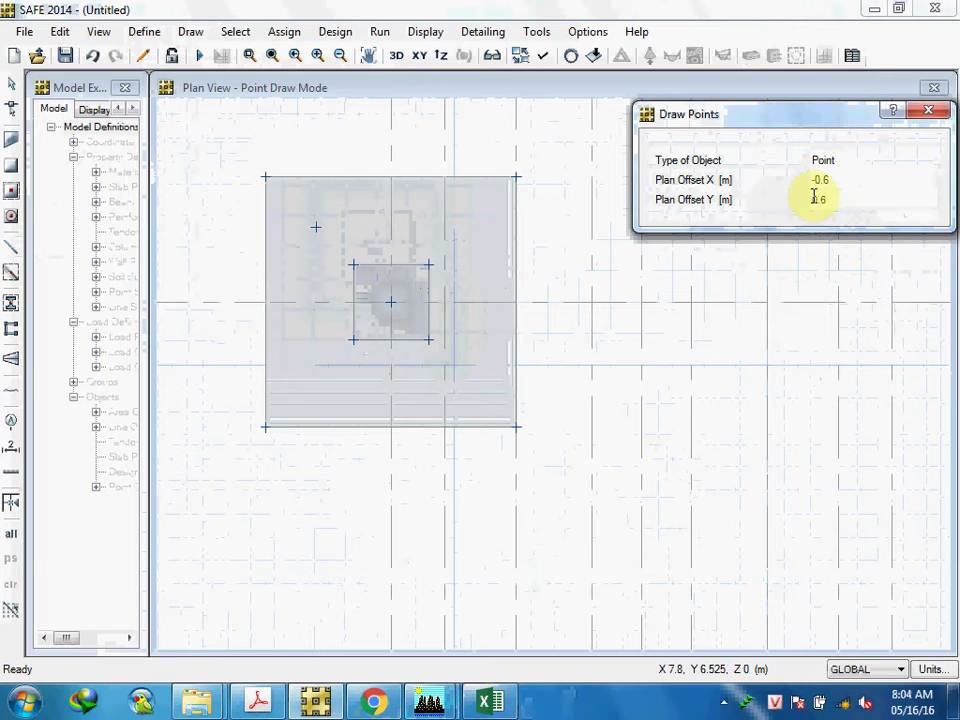
{"action": "type", "text": "-"}
{"action": "key", "text": "Return"}
{"action": "left_click", "coordinate": [396, 314]}
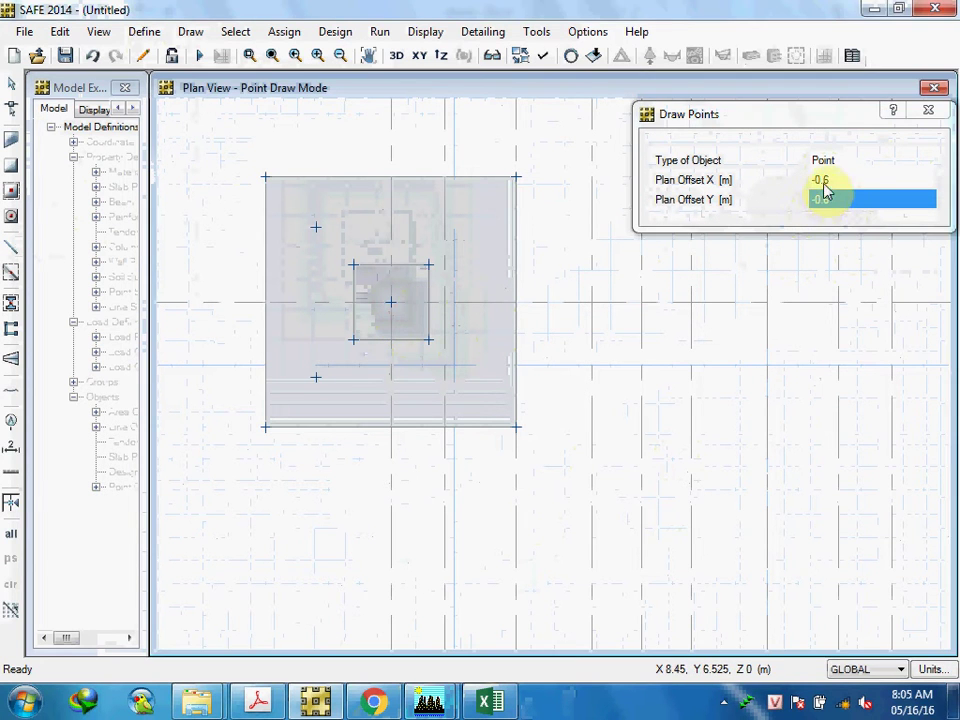
Set the plan offset X to 0.6 m and draw a point from grid B-2.
{"action": "left_click", "coordinate": [821, 180]}
{"action": "left_click", "coordinate": [818, 180]}
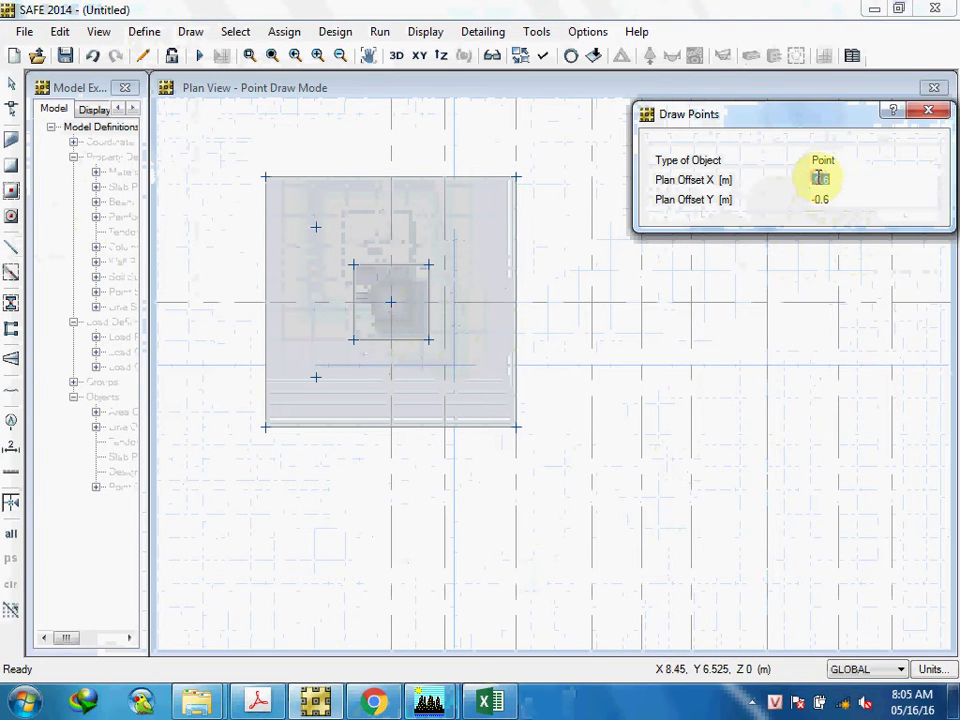
{"action": "key", "text": "BackSpace"}
{"action": "key", "text": "Return"}
{"action": "left_click", "coordinate": [392, 310]}
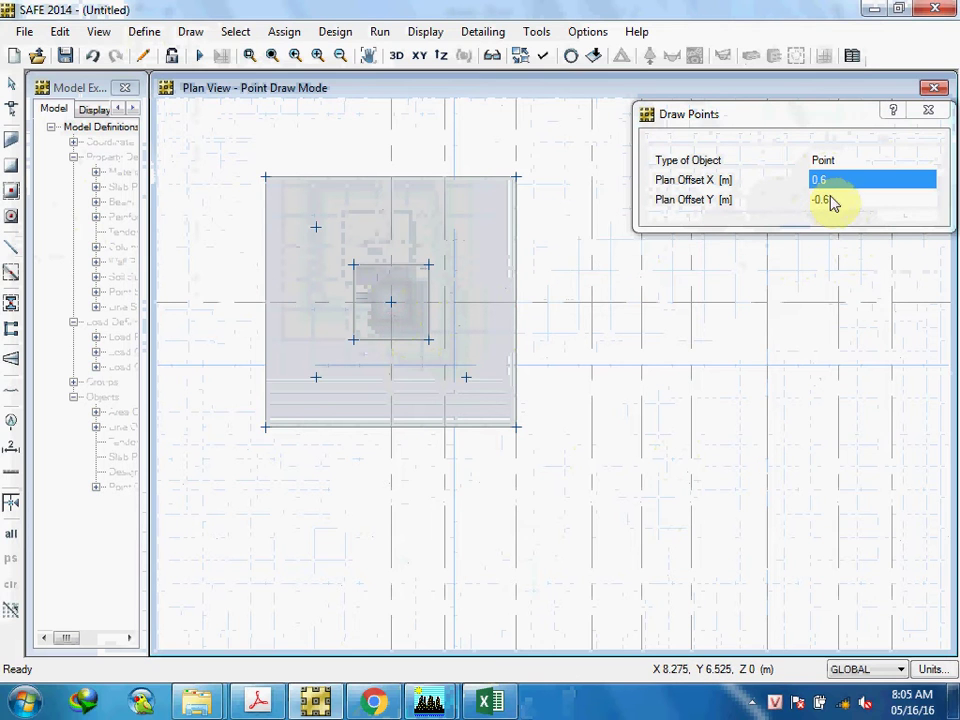
Draw the fourth point from grid B-2 with plan offset Y set to 0.6 m, and end point drawing.
{"action": "left_click", "coordinate": [818, 200]}
{"action": "left_click", "coordinate": [818, 200]}
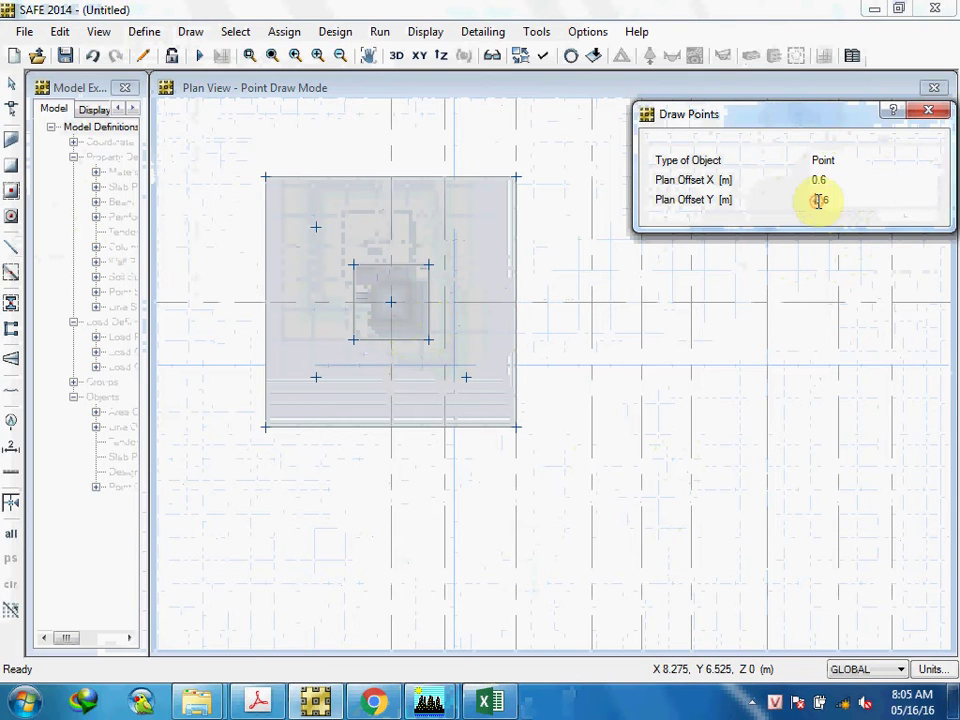
{"action": "key", "text": "Return"}
{"action": "left_click", "coordinate": [394, 304]}
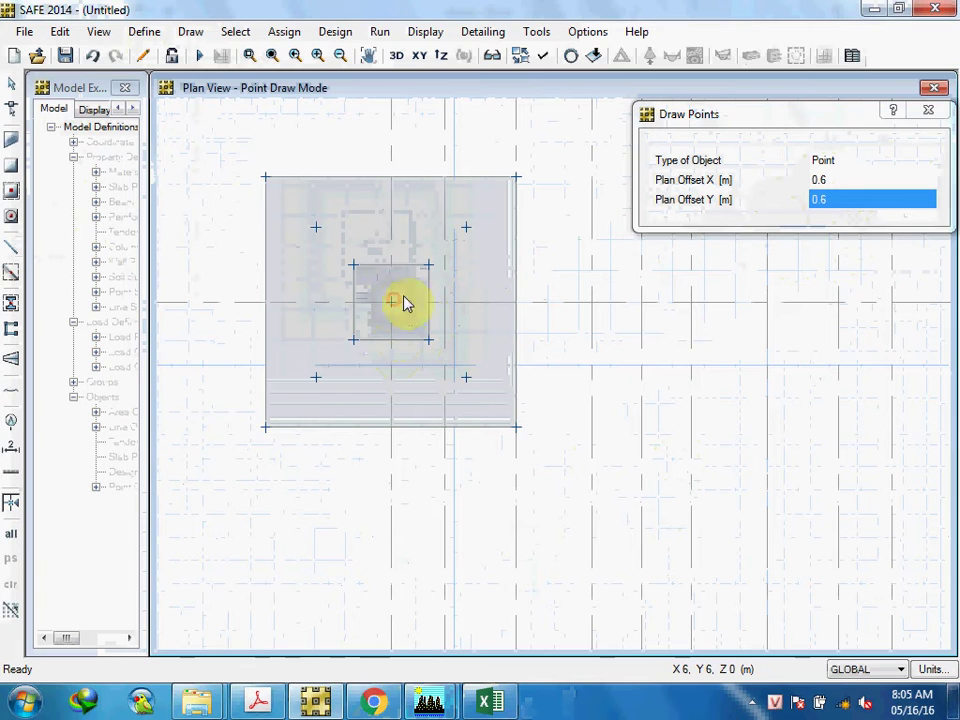
{"action": "key", "text": "Escape"}
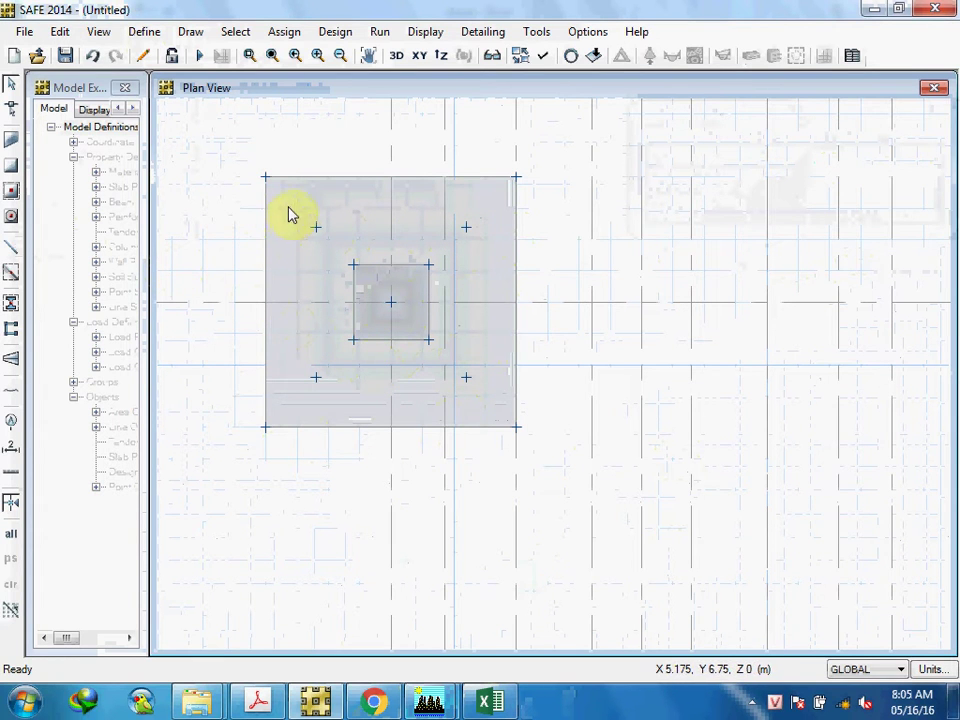
Select the four offset points around grid B-2 and open the definition of point spring property PSPR1 for their assignment.
{"action": "left_click_drag", "start_coordinate": [291, 206], "coordinate": [348, 260]}
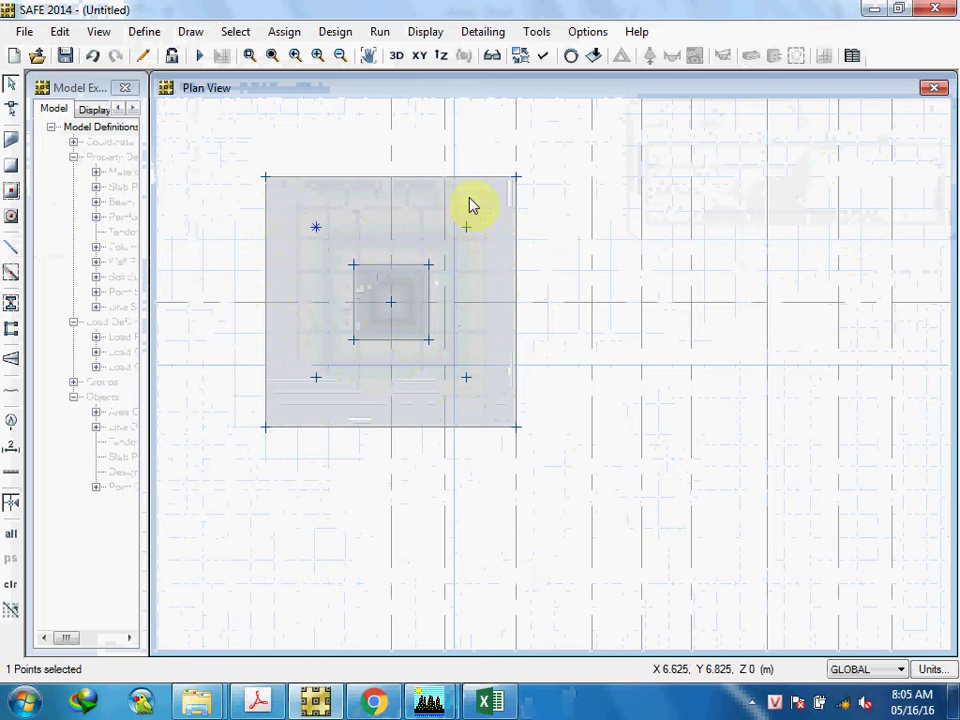
{"action": "left_click_drag", "start_coordinate": [452, 197], "coordinate": [493, 251]}
{"action": "left_click_drag", "start_coordinate": [274, 360], "coordinate": [345, 413]}
{"action": "left_click_drag", "start_coordinate": [446, 360], "coordinate": [485, 400]}
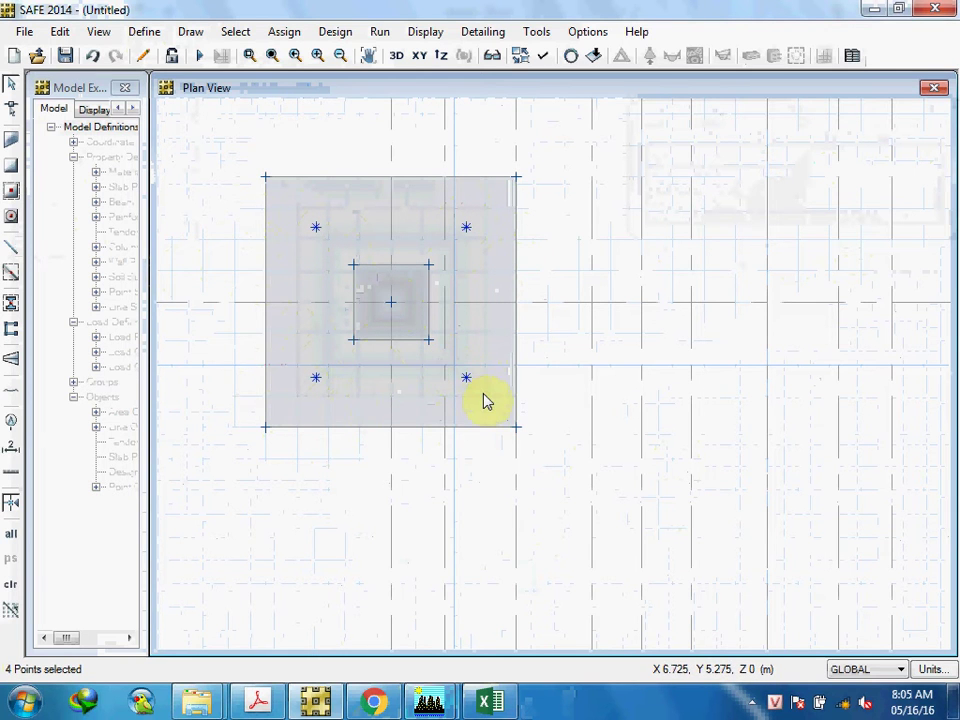
{"action": "left_click", "coordinate": [282, 33]}
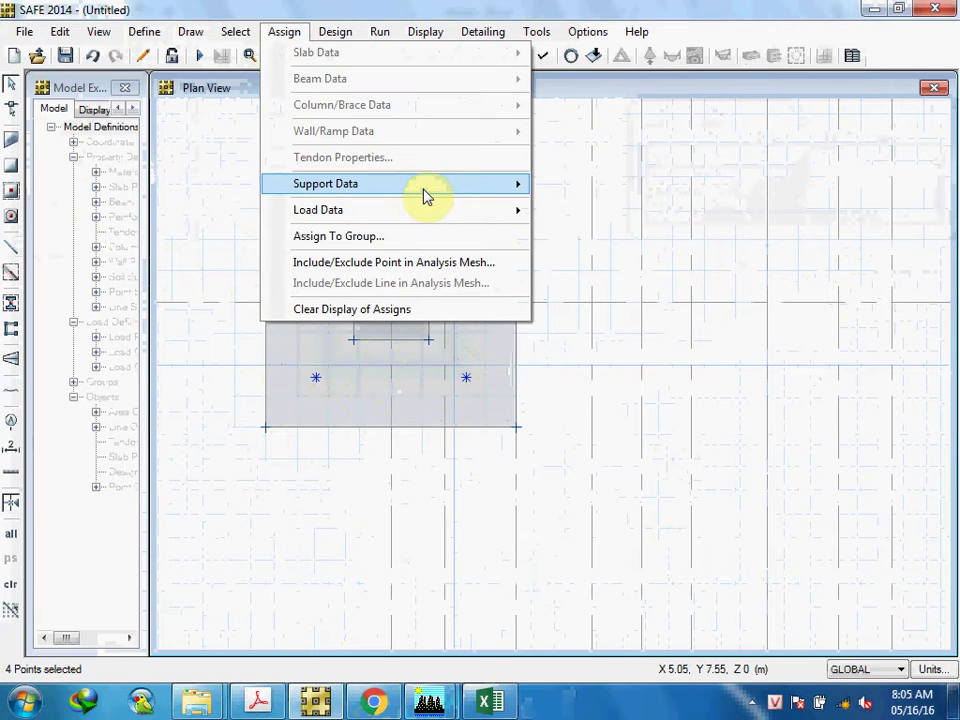
{"action": "mouse_move", "coordinate": [422, 194]}
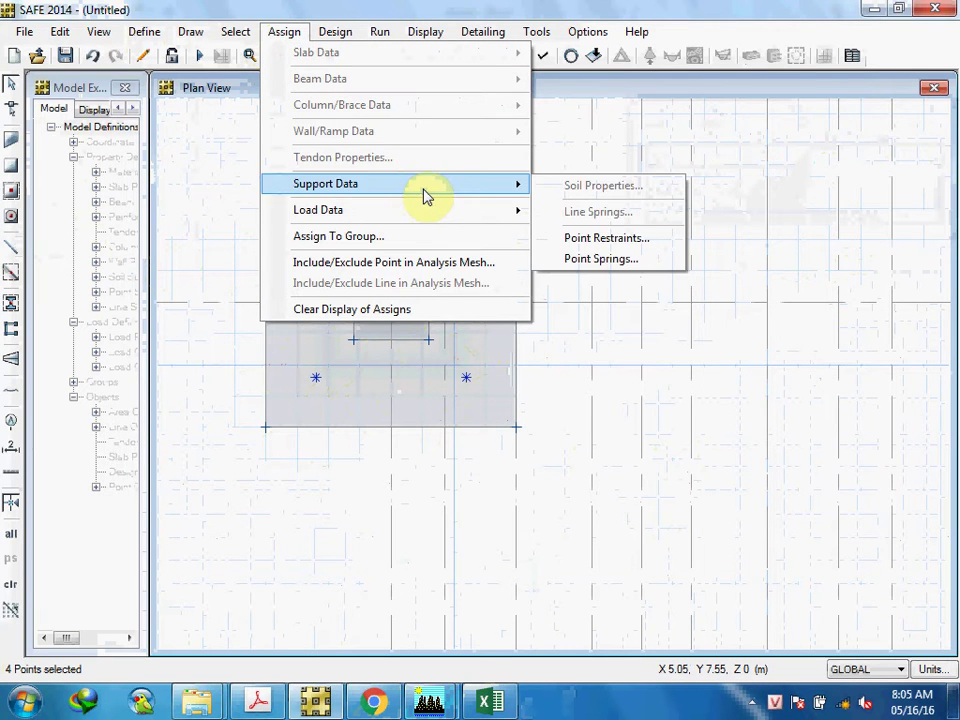
{"action": "left_click", "coordinate": [608, 263]}
{"action": "left_click", "coordinate": [572, 334]}
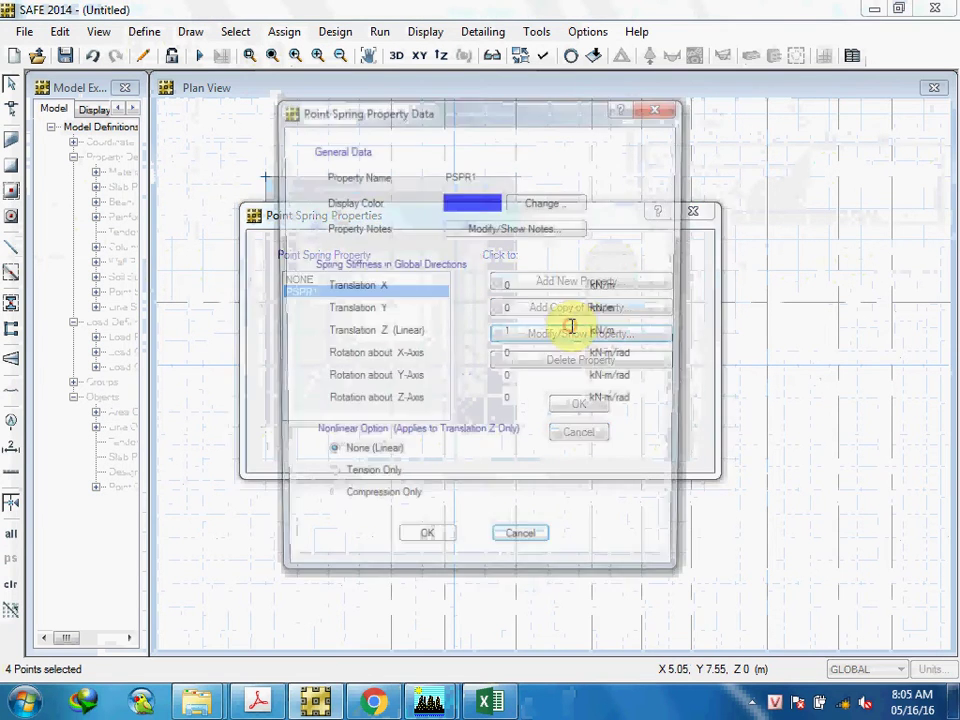
Switch to Adobe Acrobat and open the recent file TCVN 10304.2014 Tieu chuan thiet ke mong coc.pdf.
{"action": "left_click", "coordinate": [257, 702]}
{"action": "left_click", "coordinate": [14, 29]}
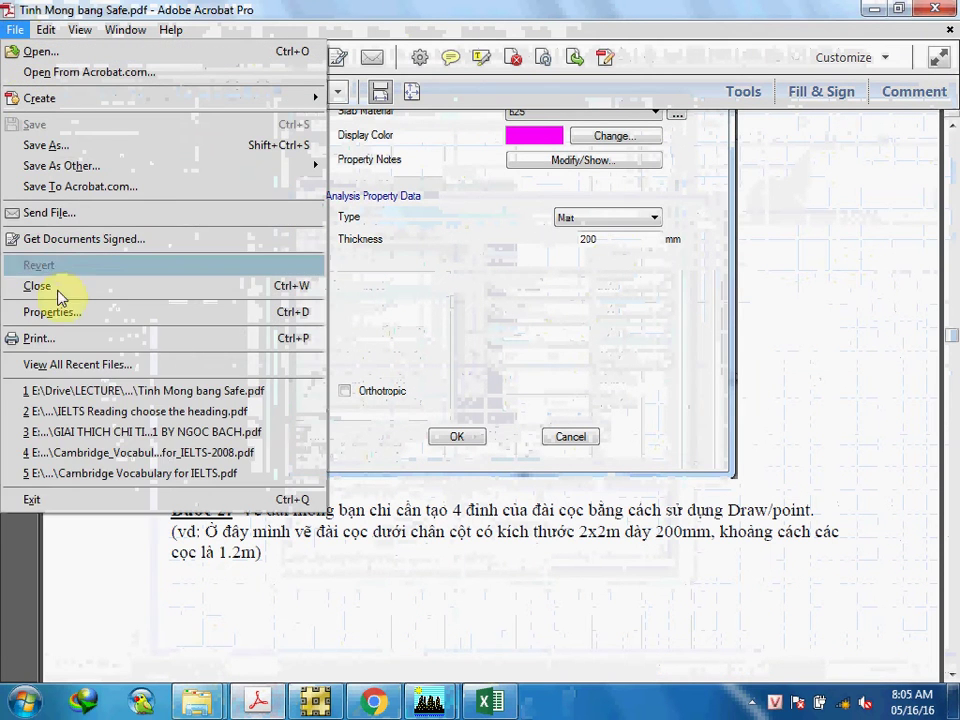
{"action": "left_click", "coordinate": [73, 370]}
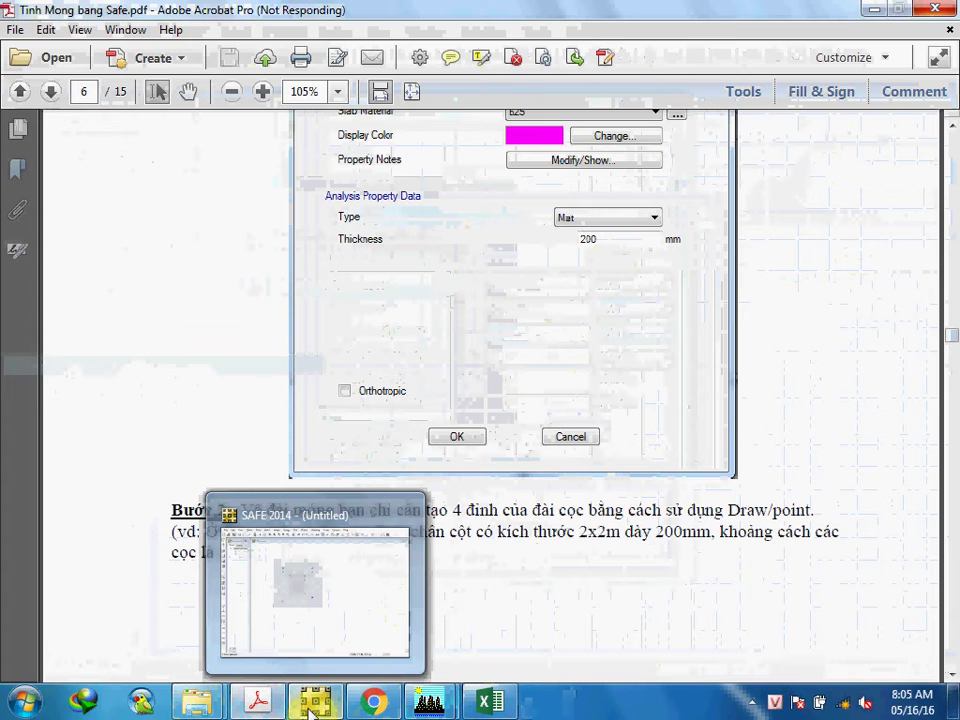
{"action": "mouse_move", "coordinate": [443, 706]}
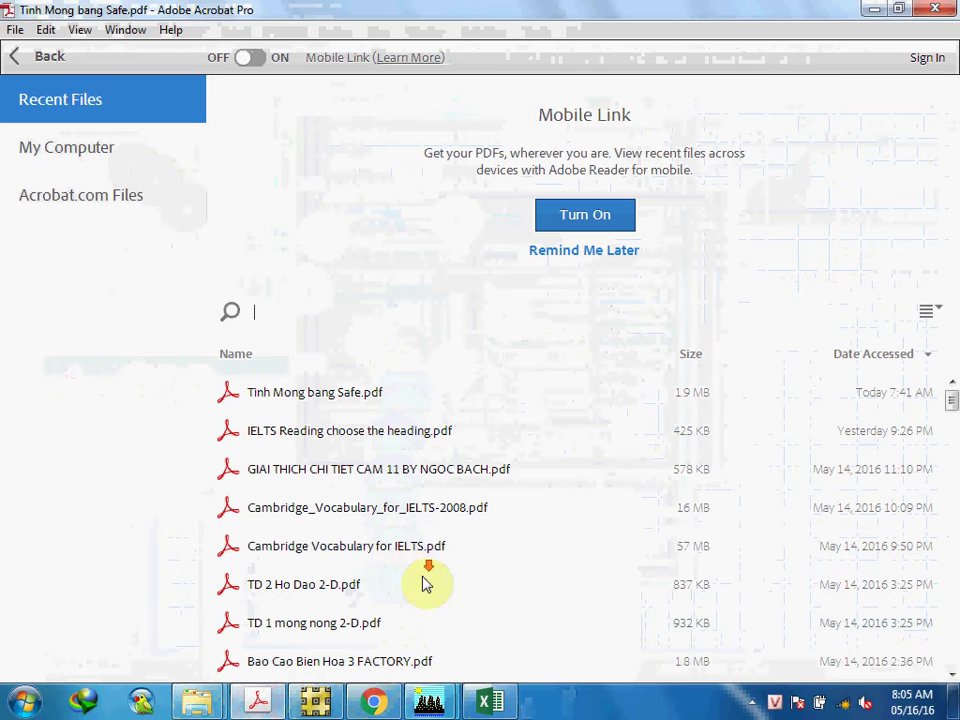
{"action": "scroll", "coordinate": [424, 583], "scroll_direction": "down", "scroll_amount": 5}
{"action": "scroll", "coordinate": [432, 603], "scroll_direction": "down", "scroll_amount": 7}
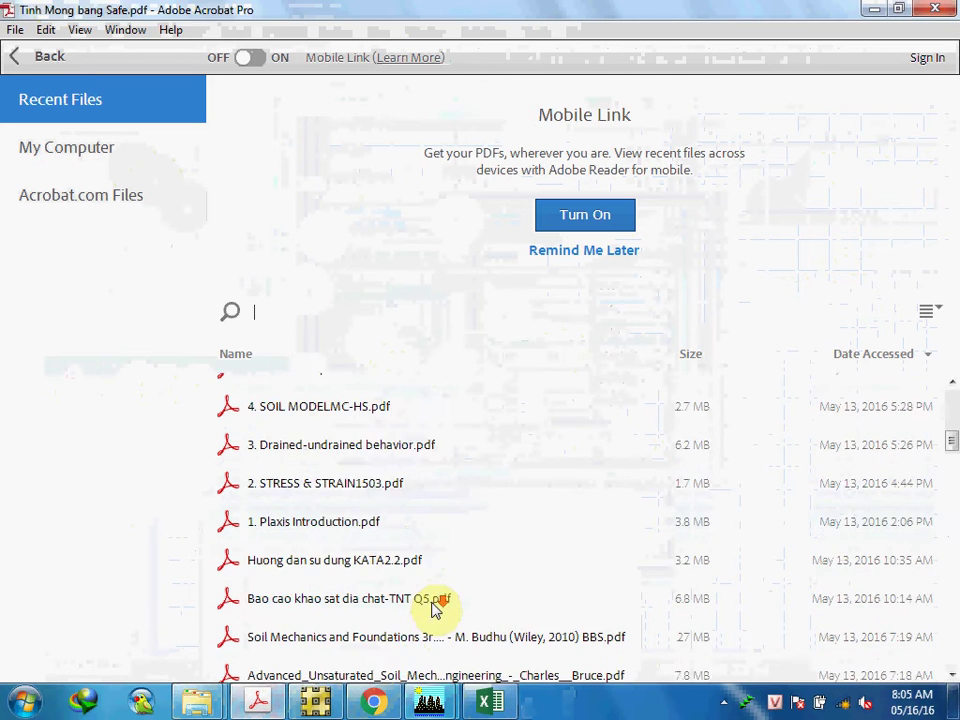
{"action": "scroll", "coordinate": [433, 622], "scroll_direction": "down", "scroll_amount": 5}
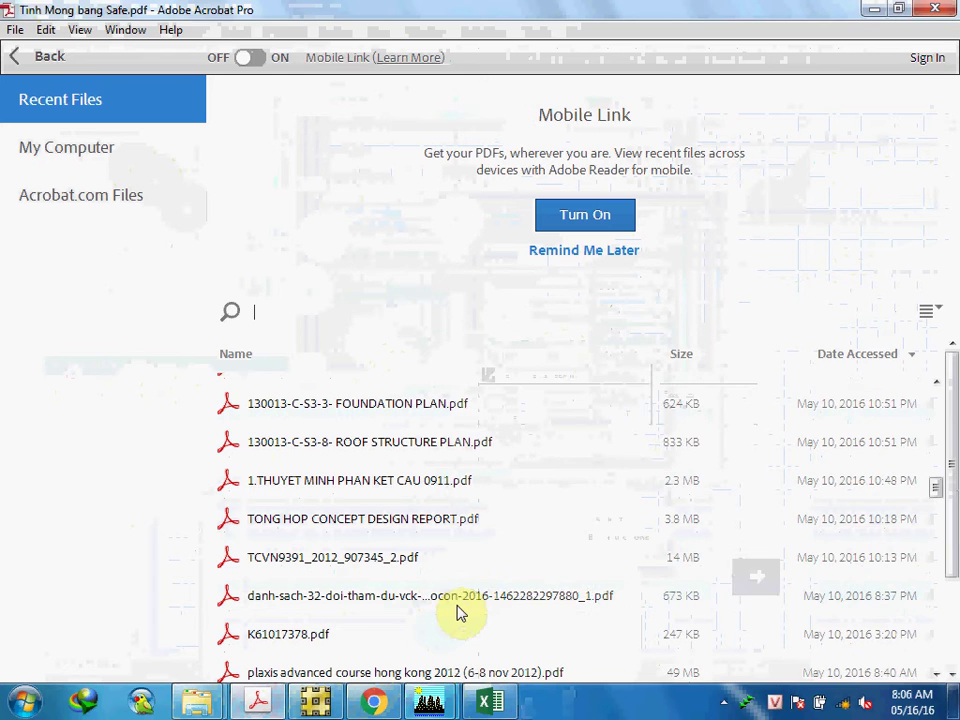
{"action": "scroll", "coordinate": [345, 600], "scroll_direction": "up", "scroll_amount": 3}
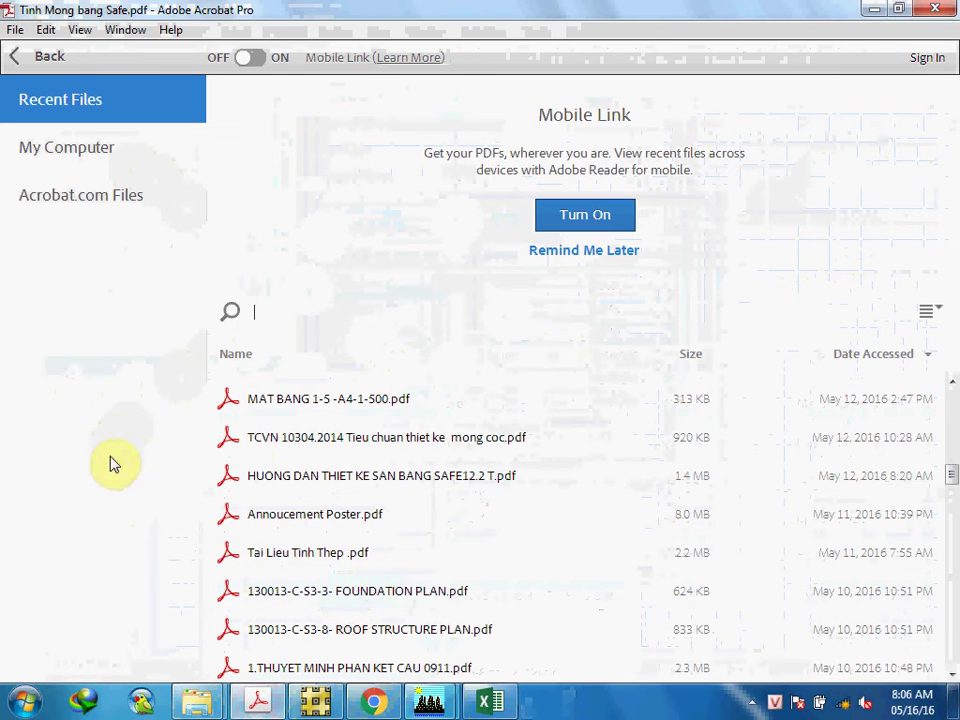
{"action": "left_click", "coordinate": [283, 443]}
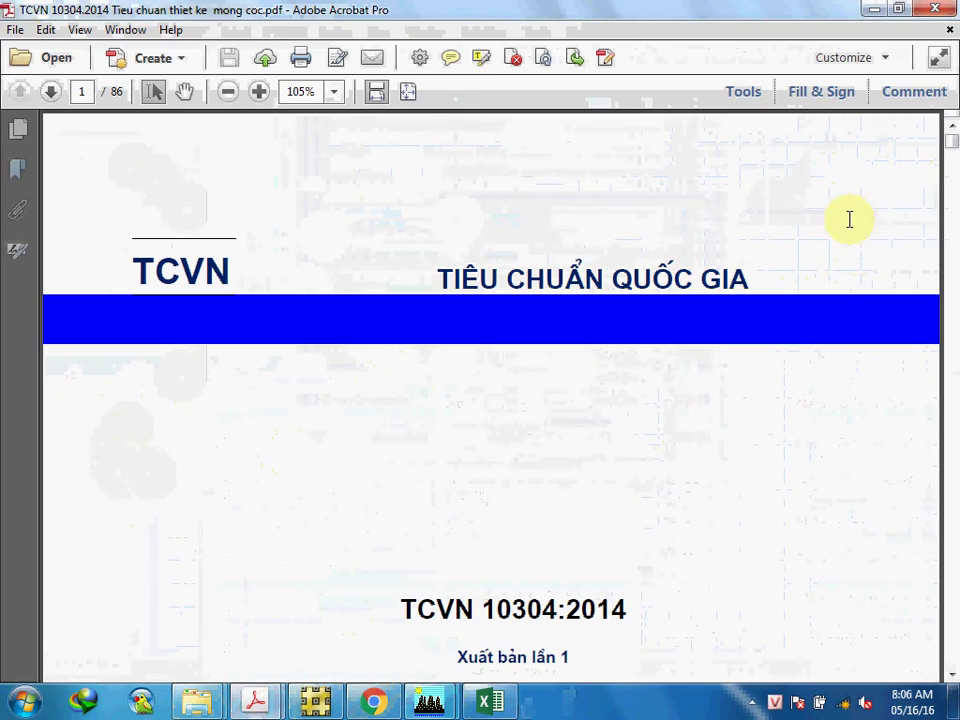
Find Appendix B (Phụ lục B) on page 73 and read the Vesic formula B.1 for single-pile settlement.
{"action": "left_click_drag", "start_coordinate": [949, 146], "coordinate": [950, 575]}
{"action": "scroll", "coordinate": [840, 605], "scroll_direction": "down", "scroll_amount": 15}
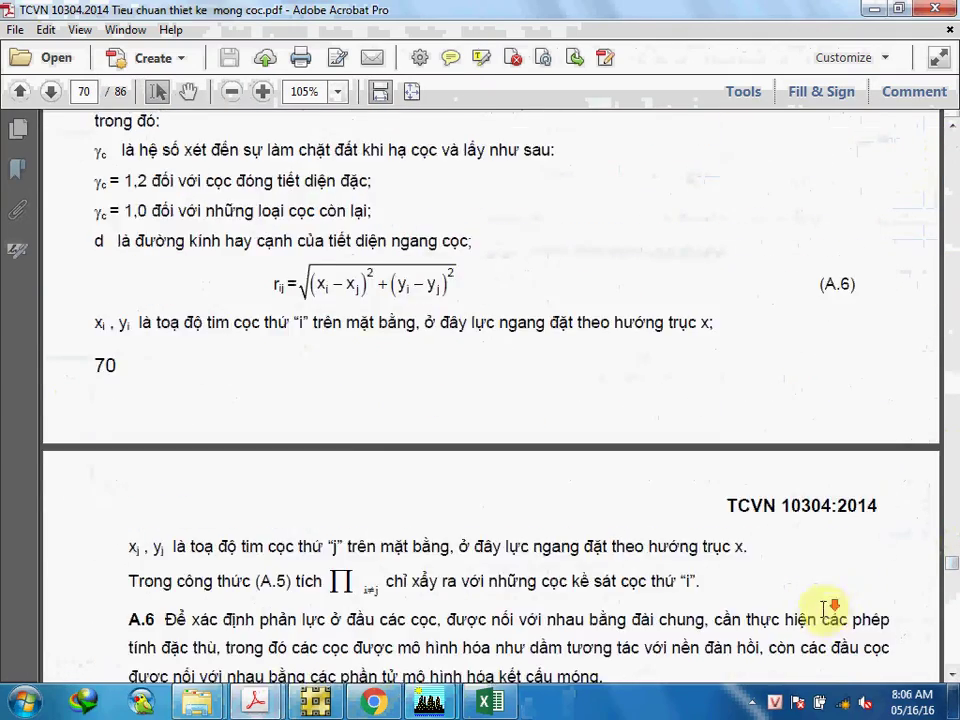
{"action": "mouse_move", "coordinate": [795, 561]}
{"action": "middle_mouse_down"}
{"action": "mouse_move", "coordinate": [793, 634]}
{"action": "mouse_move", "coordinate": [793, 534]}
{"action": "mouse_move", "coordinate": [799, 551]}
{"action": "mouse_move", "coordinate": [767, 444]}
{"action": "mouse_move", "coordinate": [778, 553]}
{"action": "mouse_move", "coordinate": [785, 527]}
{"action": "middle_mouse_up"}
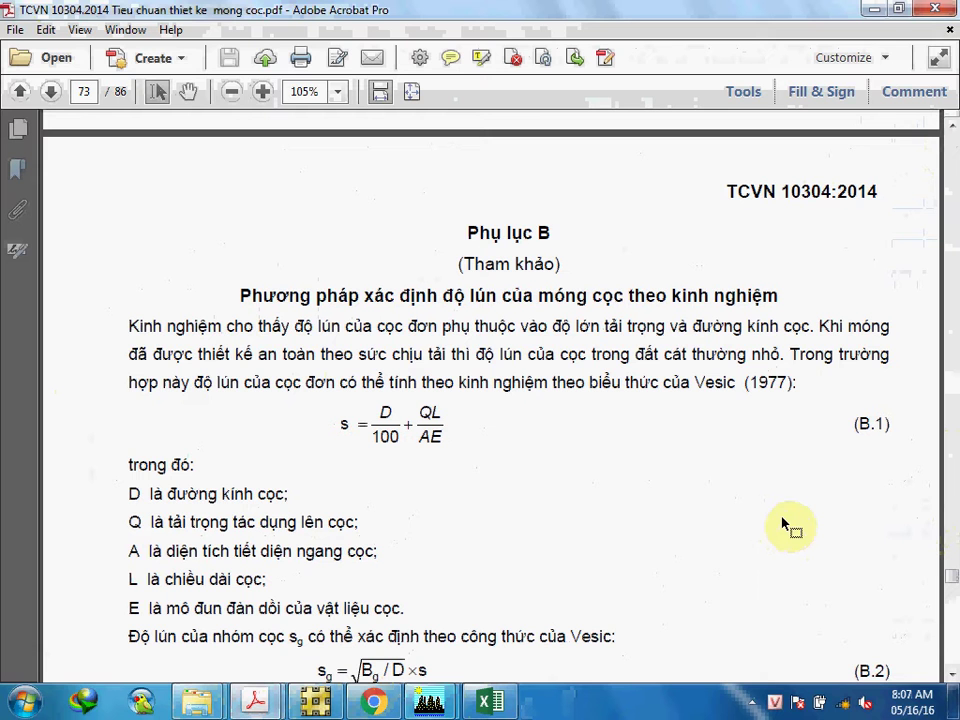
Switch to the Excel workbook and label cell G17 as d, checking the symbol against the settlement formula in the PDF.
{"action": "left_click", "coordinate": [490, 702]}
{"action": "left_click", "coordinate": [555, 527]}
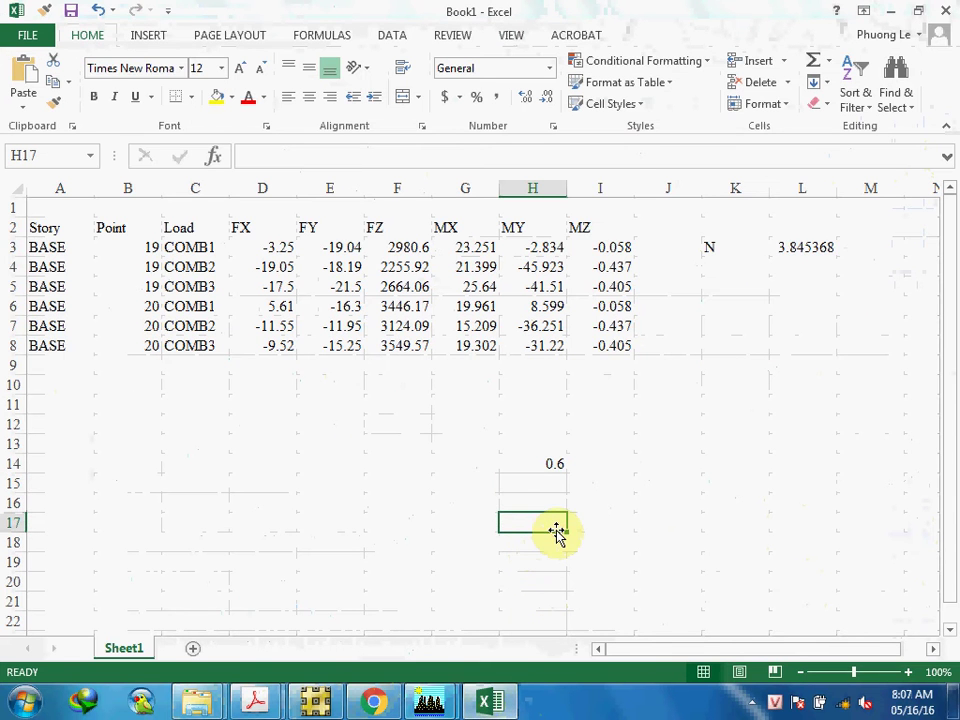
{"action": "type", "text": "="}
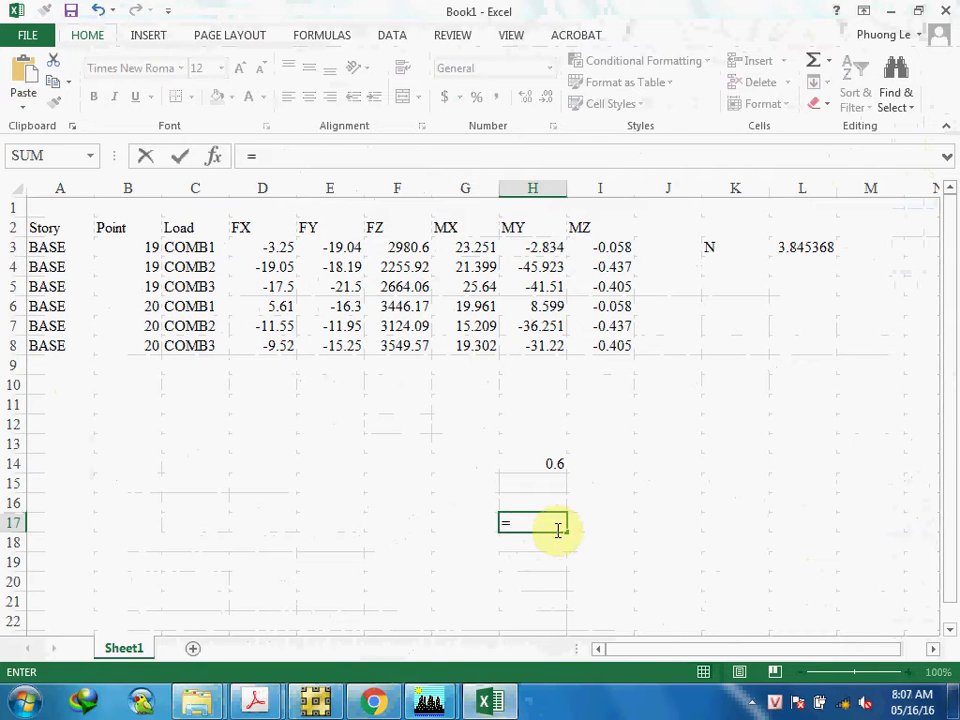
{"action": "key", "text": "Tab"}
{"action": "left_click", "coordinate": [452, 519]}
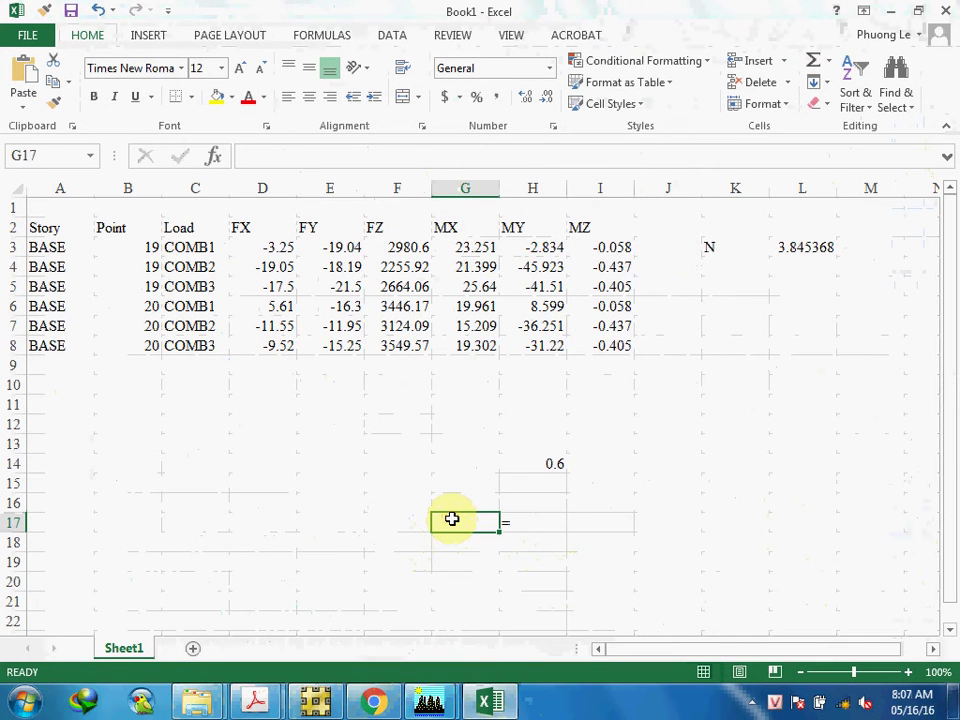
{"action": "key", "text": "alt+Tab"}
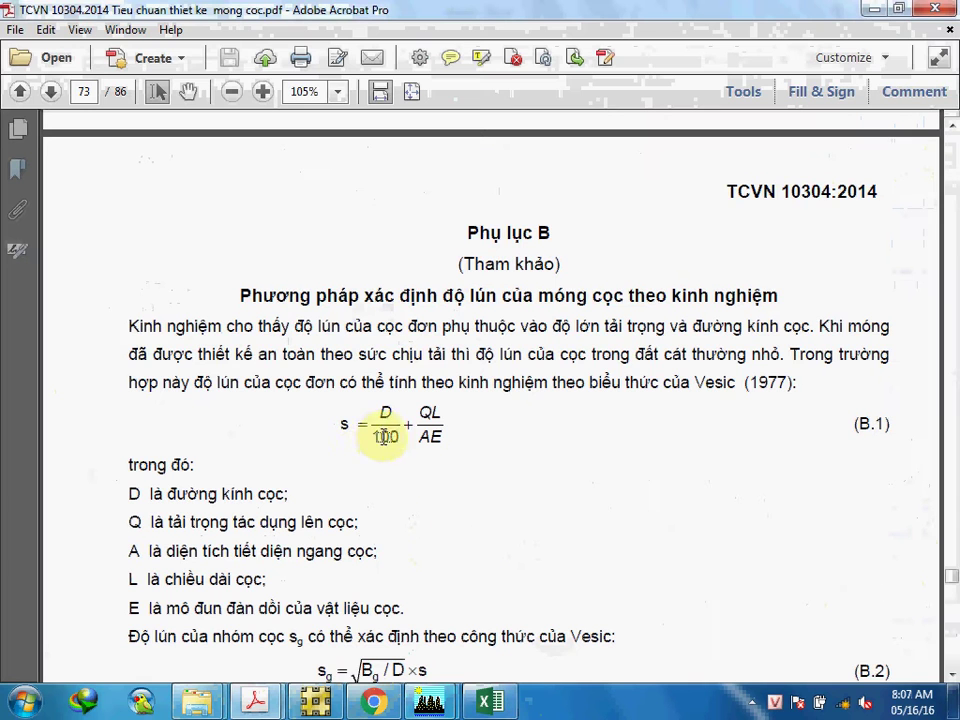
{"action": "key", "text": "alt+Tab"}
{"action": "type", "text": "d"}
{"action": "key", "text": "Tab"}
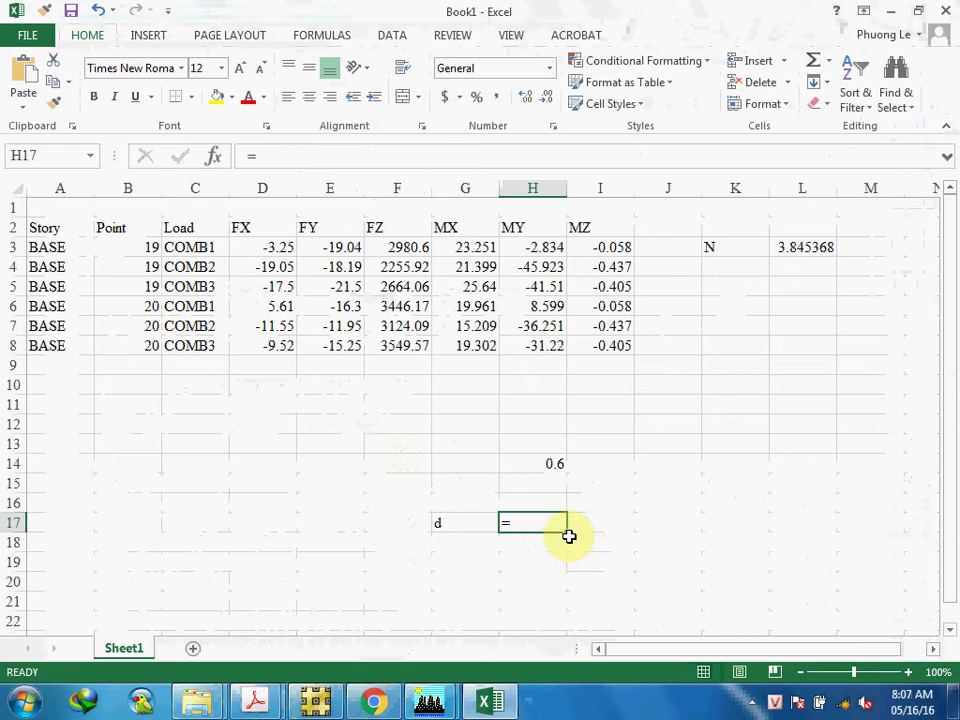
{"action": "type", "text": "="}
{"action": "left_click", "coordinate": [458, 520]}
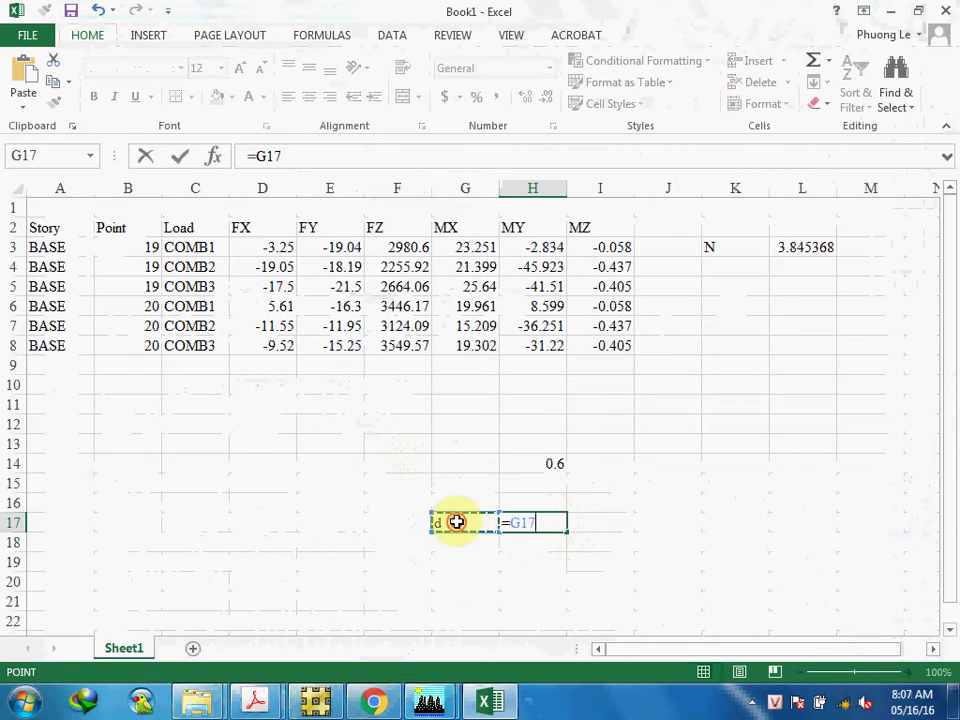
{"action": "key", "text": "Escape"}
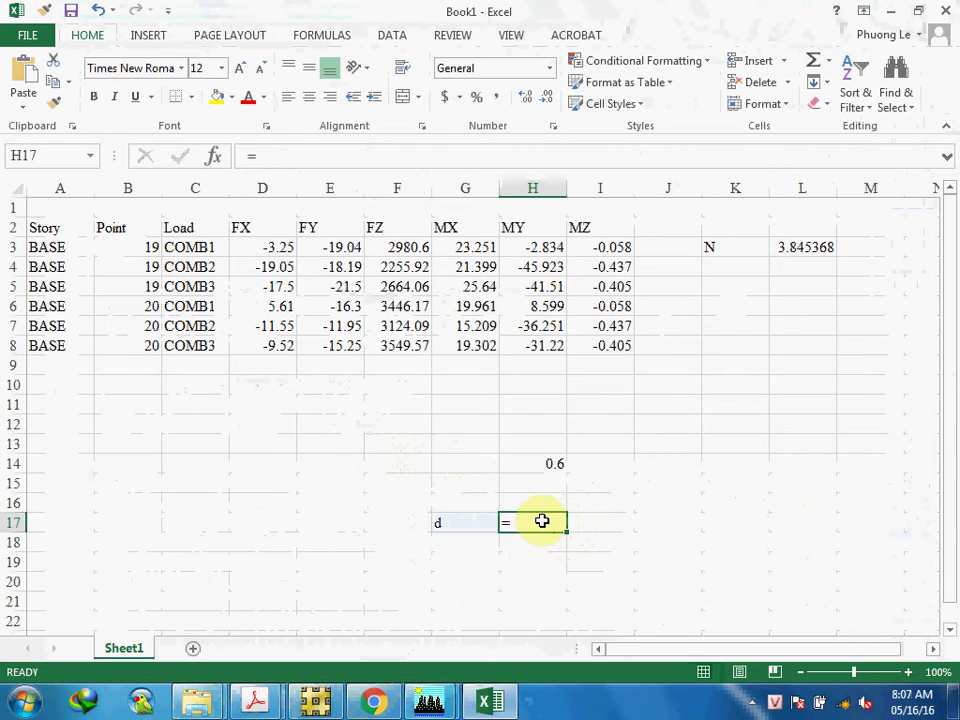
Enter 0.4 as the pile diameter d in cell H17.
{"action": "type", "text": "="}
{"action": "type", "text": "0.4"}
{"action": "key", "text": "Return"}
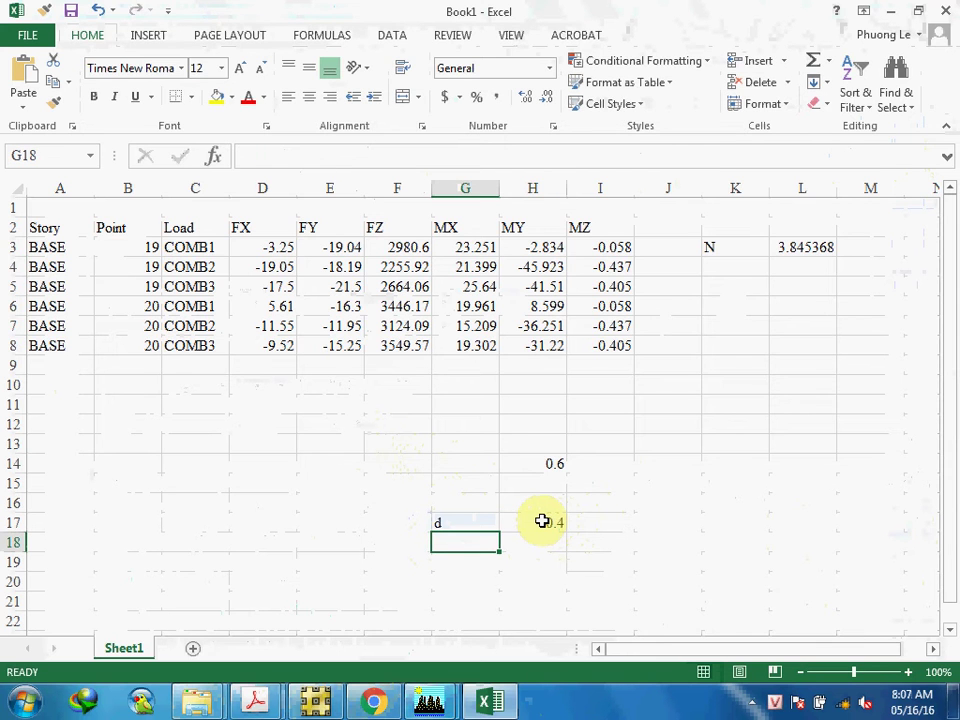
Check the formula in the PDF, label cell G18 as Q and enter 1200 as the pile load in H18.
{"action": "key", "text": "alt+Tab"}
{"action": "key", "text": "alt+Tab"}
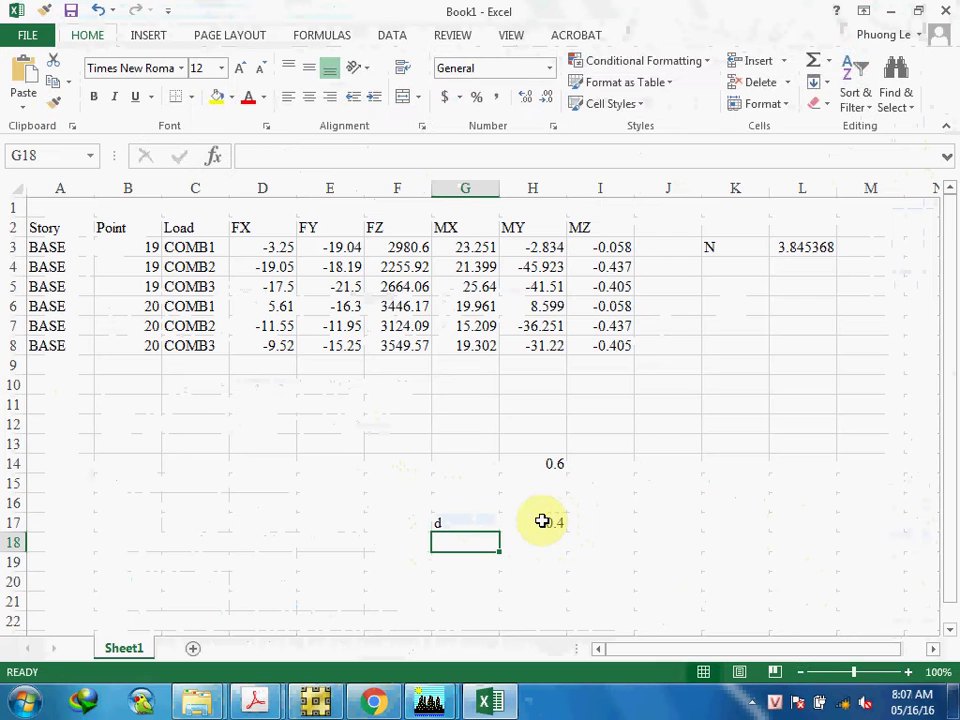
{"action": "type", "text": "q"}
{"action": "key", "text": "BackSpace"}
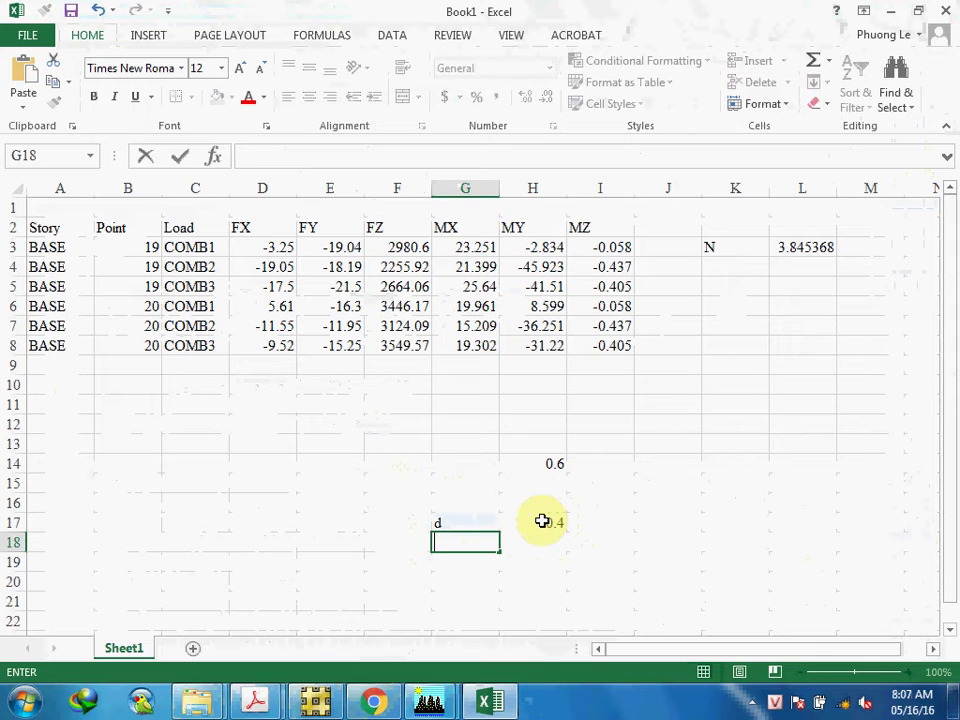
{"action": "type", "text": "Q"}
{"action": "key", "text": "Tab"}
{"action": "type", "text": "12000"}
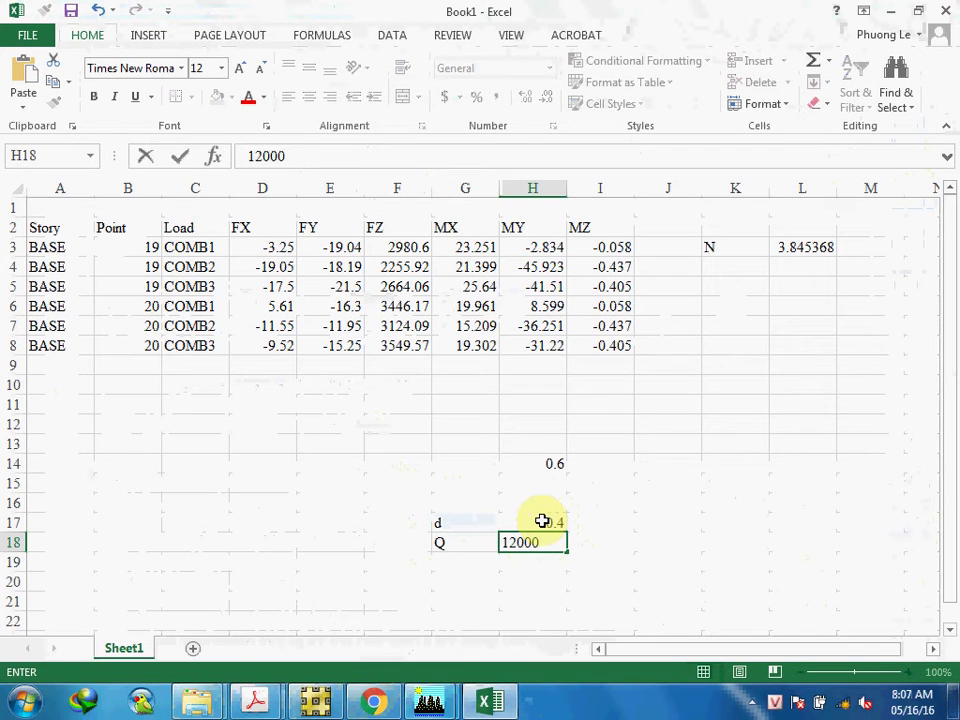
{"action": "key", "text": "BackSpace"}
{"action": "key", "text": "Return"}
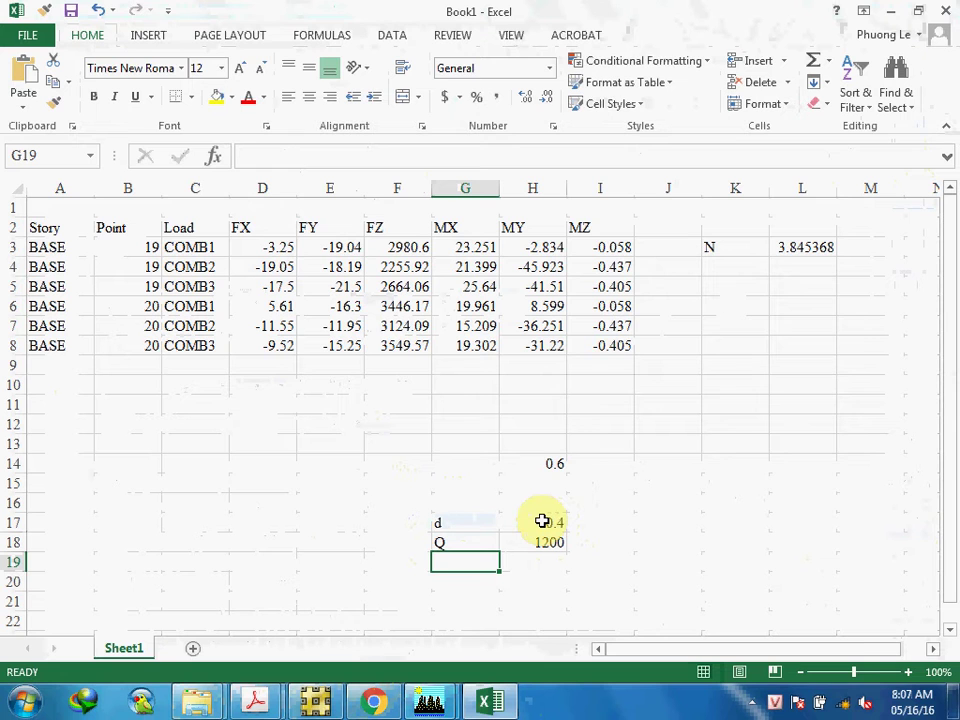
Label cell G19 as L and enter 30 as the pile length in H19.
{"action": "type", "text": "l"}
{"action": "key", "text": "BackSpace"}
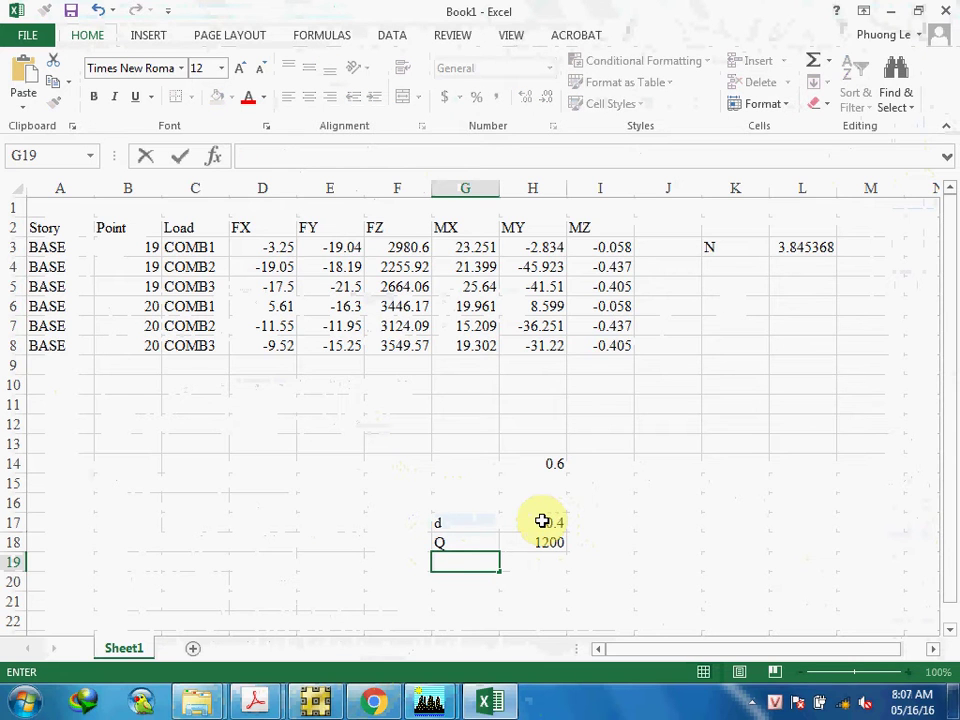
{"action": "type", "text": "L25"}
{"action": "key", "text": "BackSpace"}
{"action": "key", "text": "BackSpace"}
{"action": "key", "text": "Tab"}
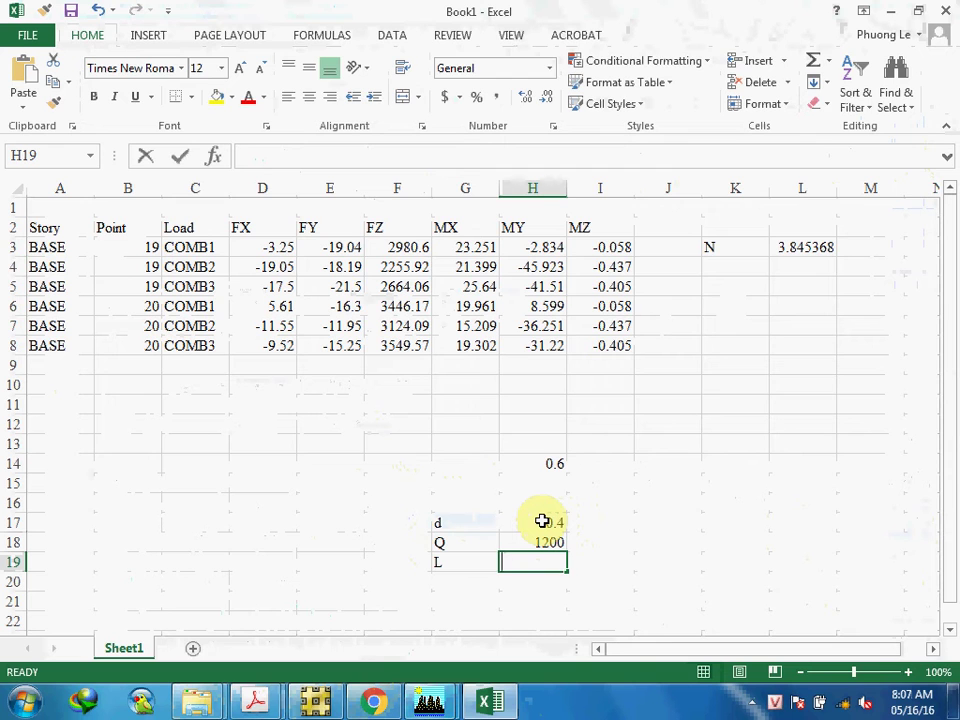
{"action": "type", "text": "2"}
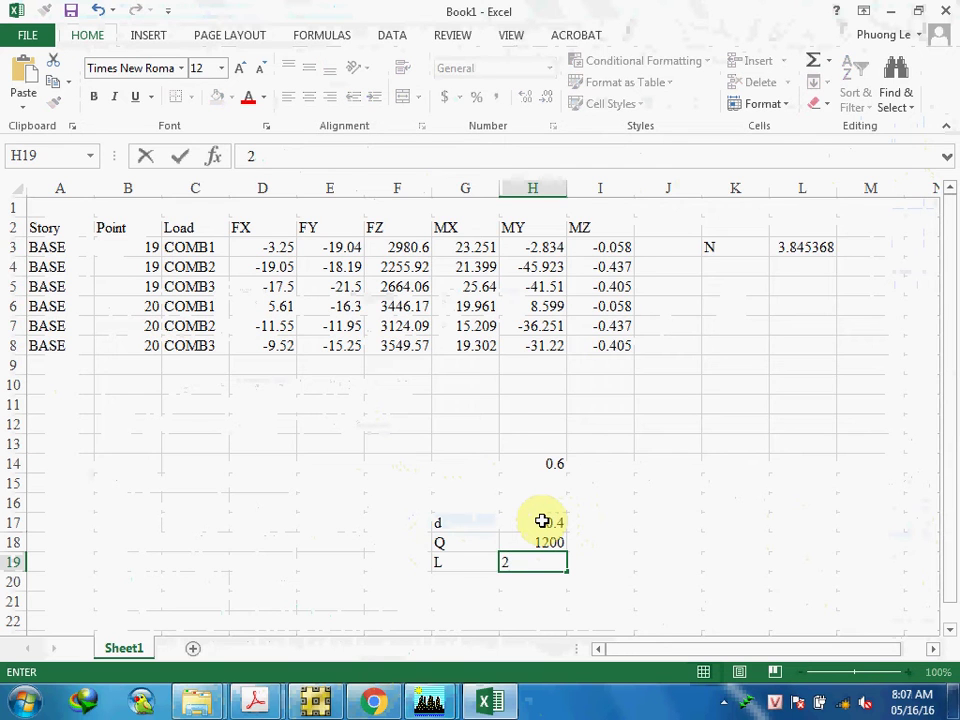
{"action": "key", "text": "BackSpace"}
{"action": "type", "text": "30\\"}
{"action": "key", "text": "BackSpace"}
{"action": "key", "text": "Return"}
Check the settlement formula in the PDF, label cell G20 as A and calculate the pile's cross-sectional area in H20 as =H17*H17.
{"action": "key", "text": "alt+Tab"}
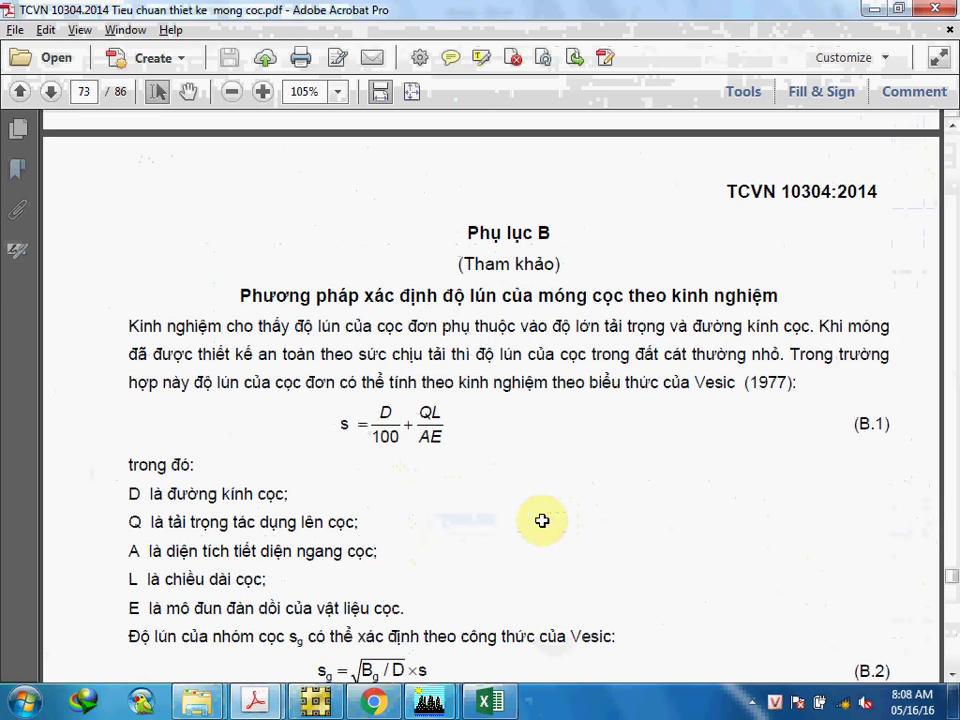
{"action": "key", "text": "alt+Tab"}
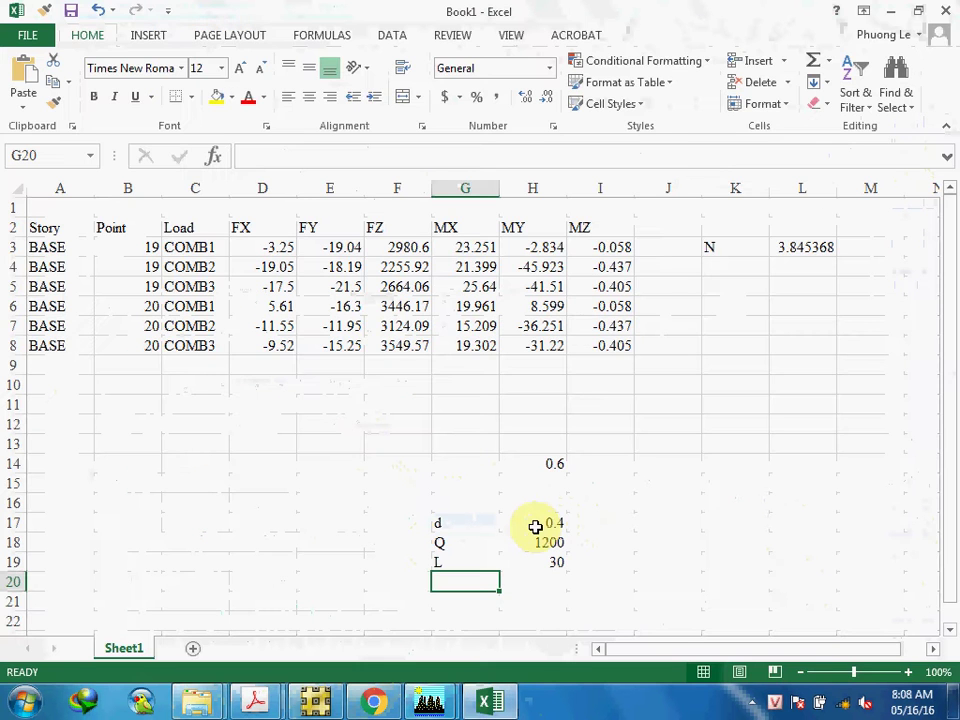
{"action": "type", "text": "A"}
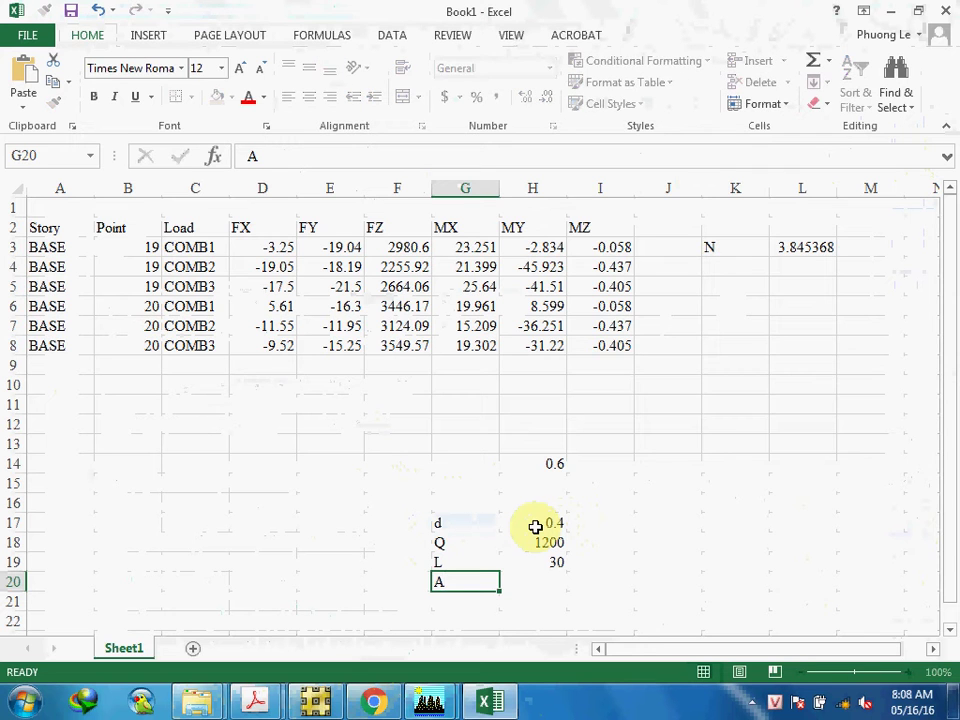
{"action": "key", "text": "Tab"}
{"action": "type", "text": "="}
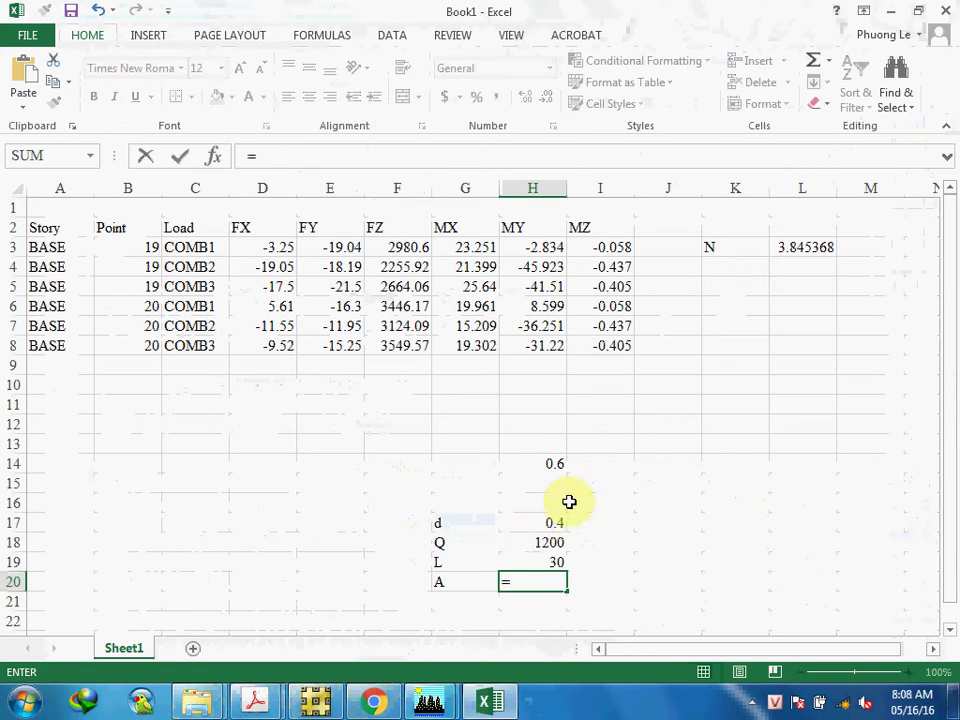
{"action": "left_click", "coordinate": [554, 524]}
{"action": "type", "text": "*"}
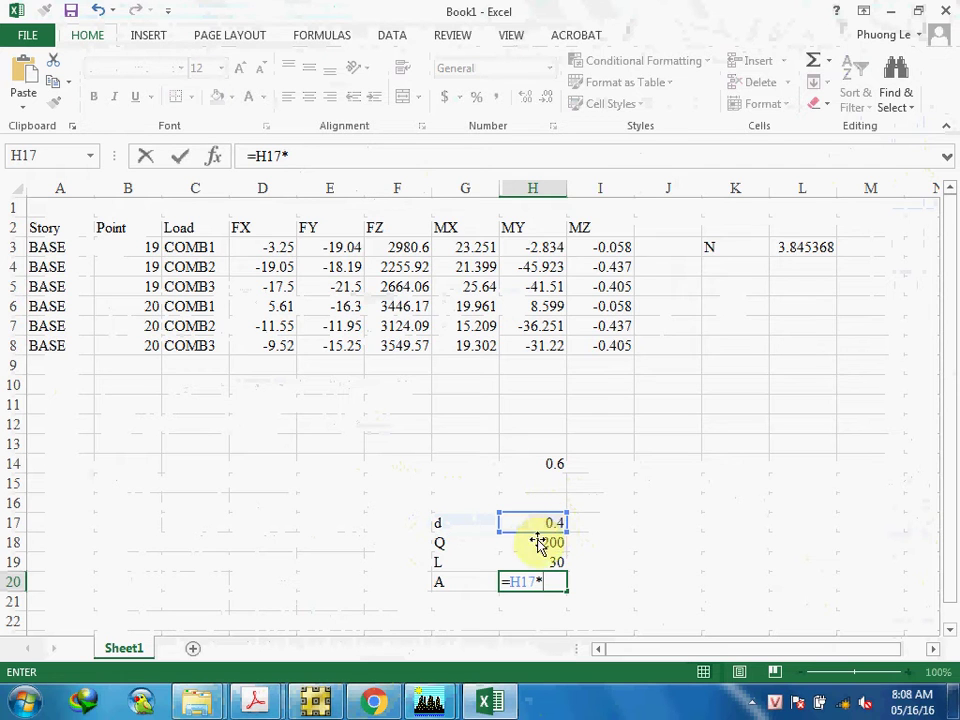
{"action": "left_click", "coordinate": [539, 522]}
{"action": "key", "text": "Return"}
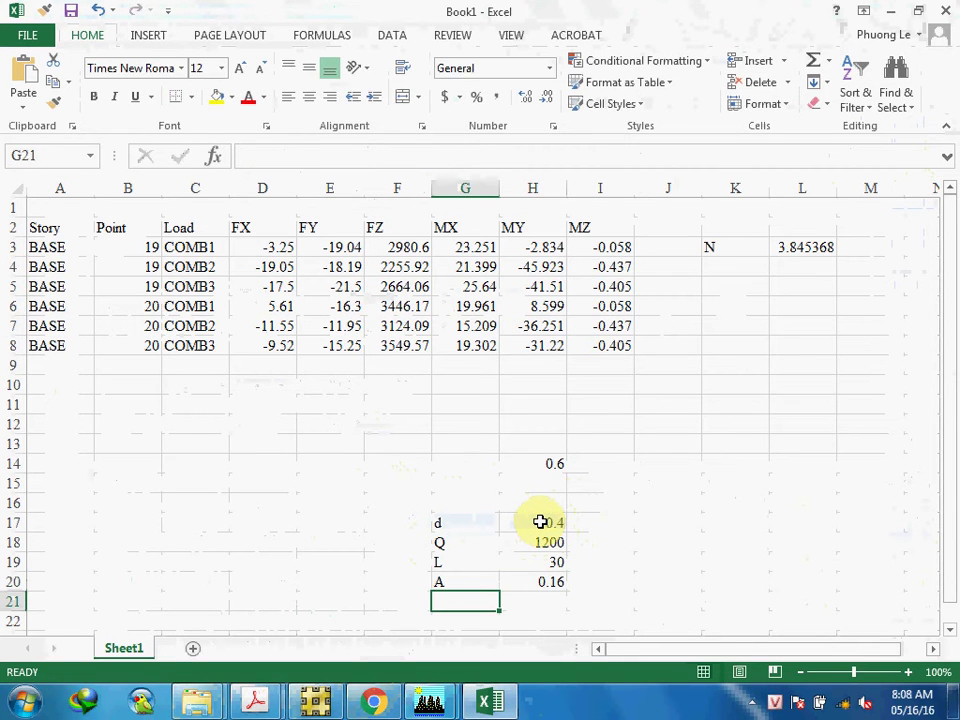
Label cell G21 as E and enter 2.7e7 as the pile material's elastic modulus in H21.
{"action": "type", "text": "E"}
{"action": "key", "text": "Tab"}
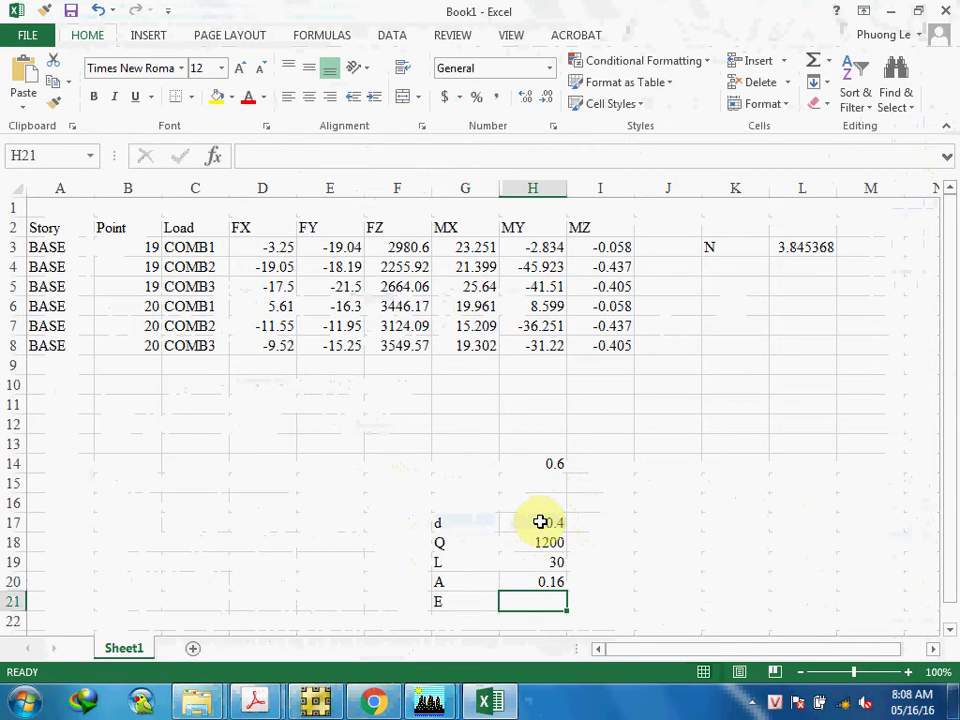
{"action": "type", "text": "2.7"}
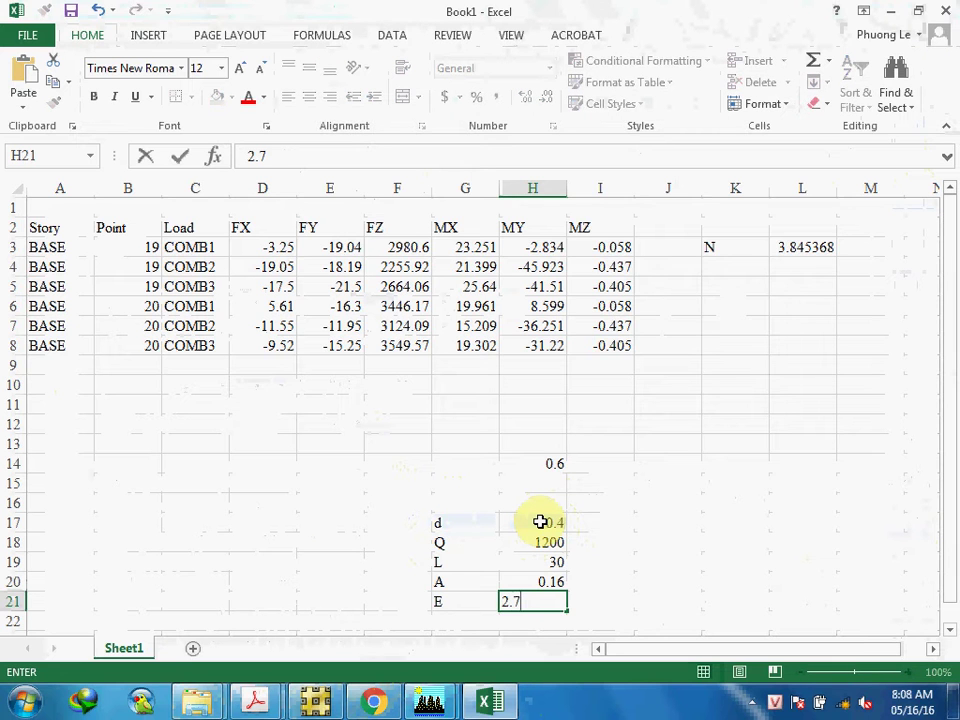
{"action": "type", "text": "e7"}
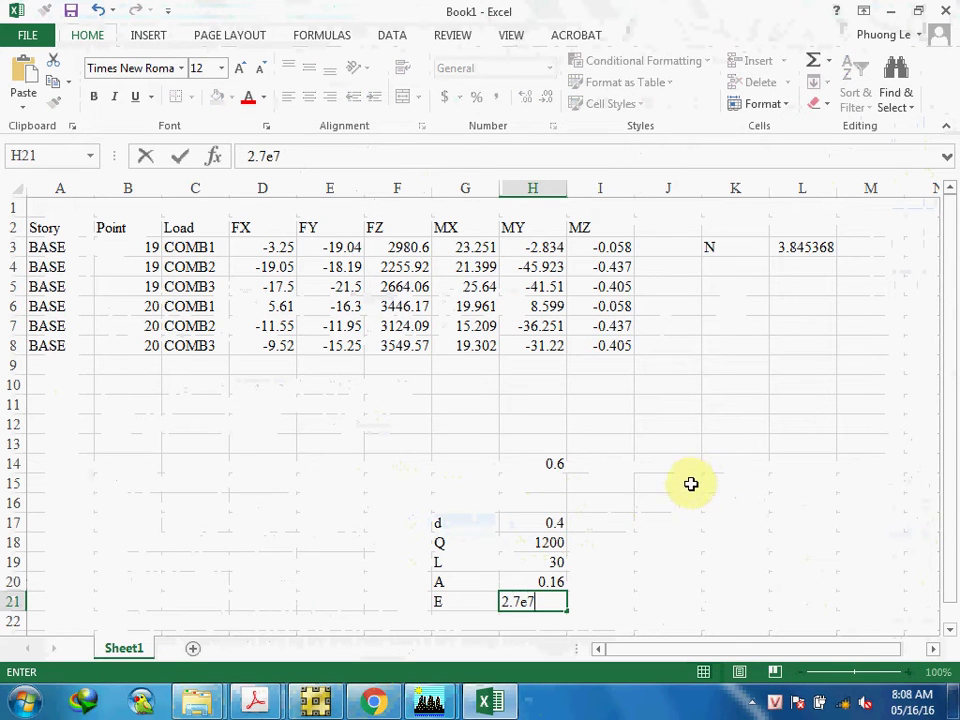
{"action": "key", "text": "Tab"}
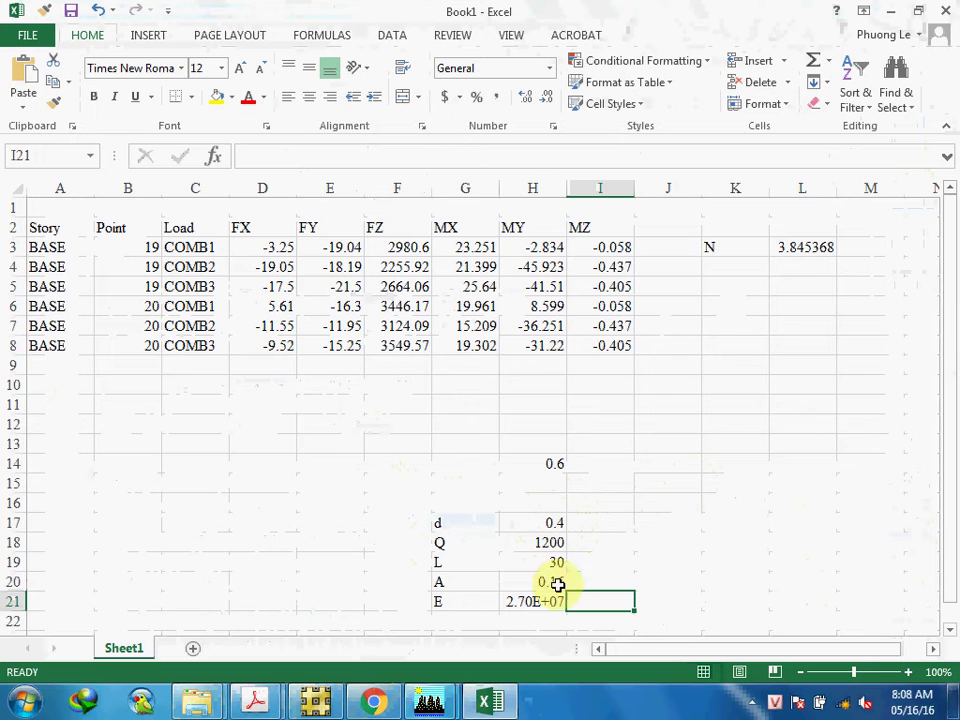
Label cell J19 as s and build the single-pile settlement formula =H17/100+H18*H19/H20/H21 in K19.
{"action": "scroll", "coordinate": [600, 575], "scroll_direction": "down", "scroll_amount": 1}
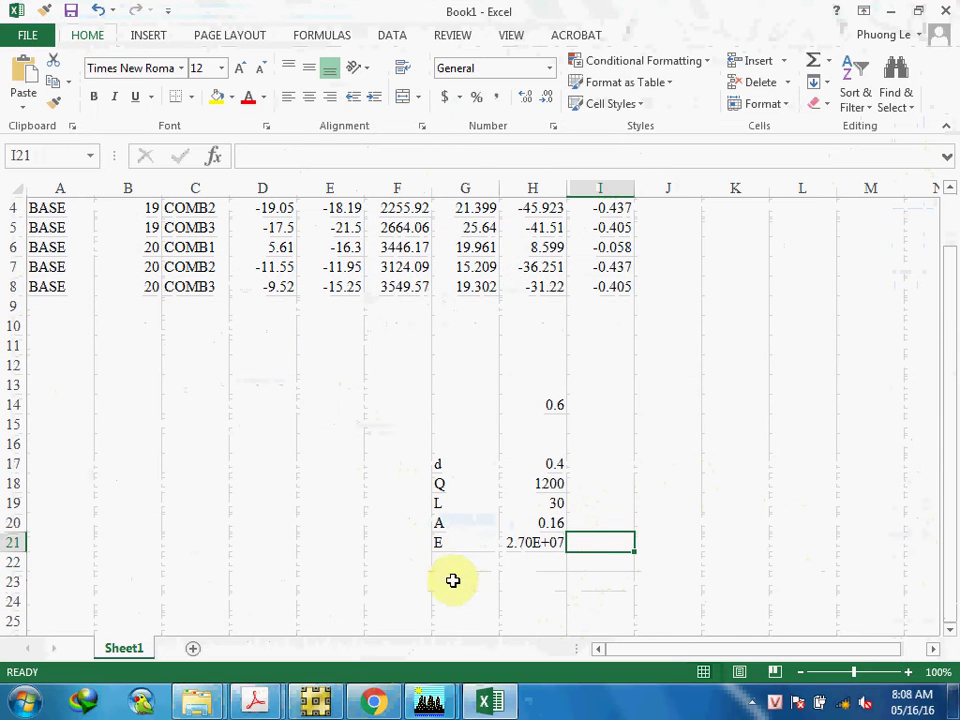
{"action": "left_click", "coordinate": [674, 501]}
{"action": "type", "text": "s"}
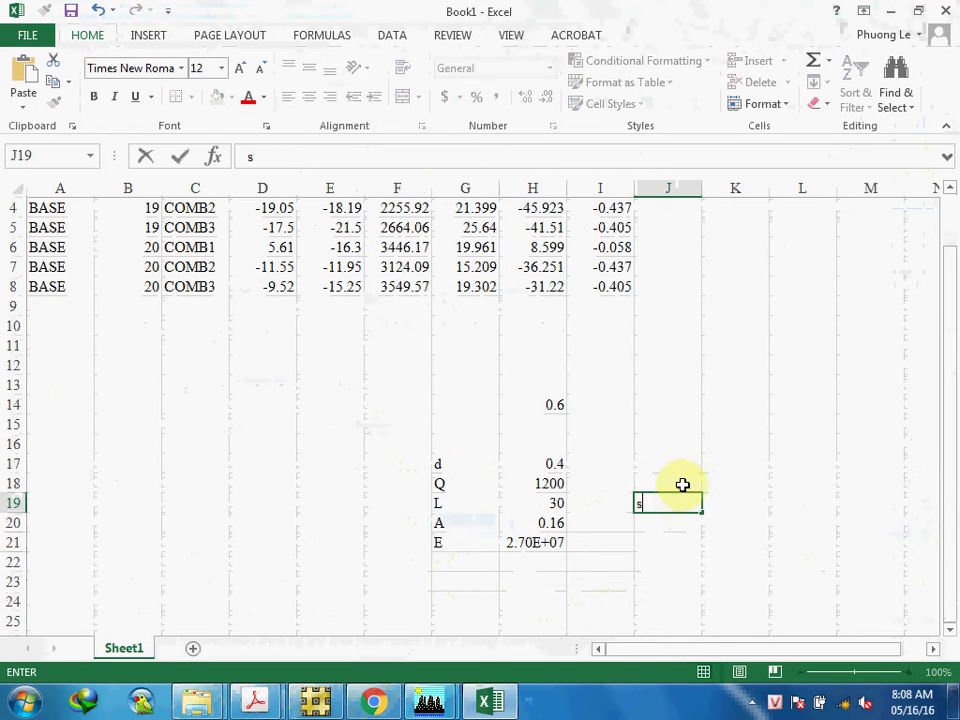
{"action": "left_click", "coordinate": [716, 508]}
{"action": "type", "text": "="}
{"action": "left_click", "coordinate": [557, 458]}
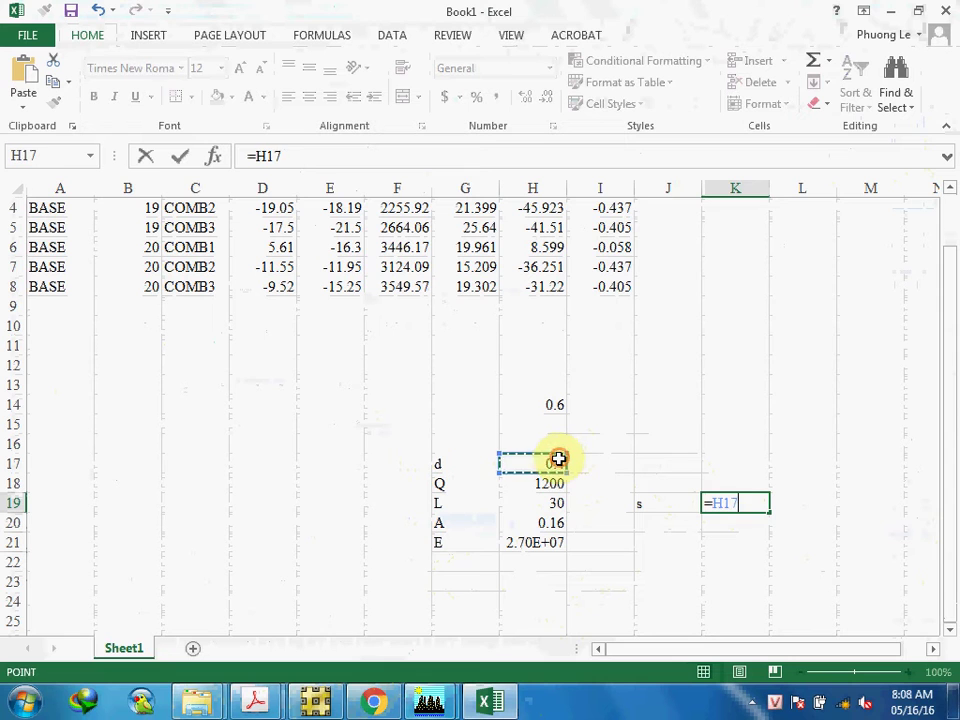
{"action": "type", "text": "/1"}
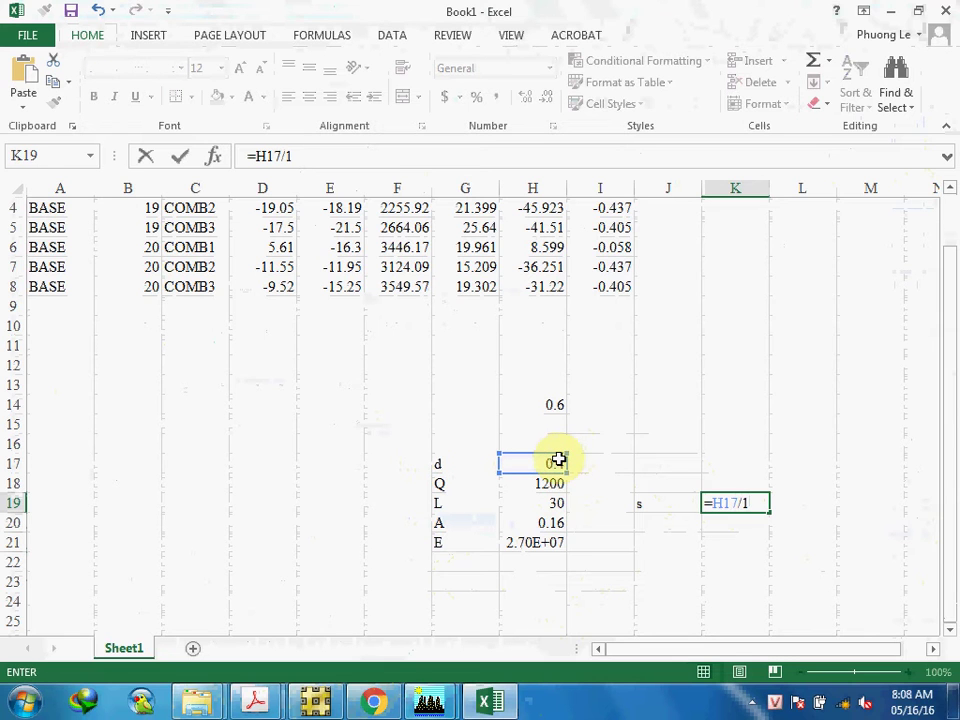
{"action": "type", "text": "00+"}
{"action": "left_click", "coordinate": [556, 487]}
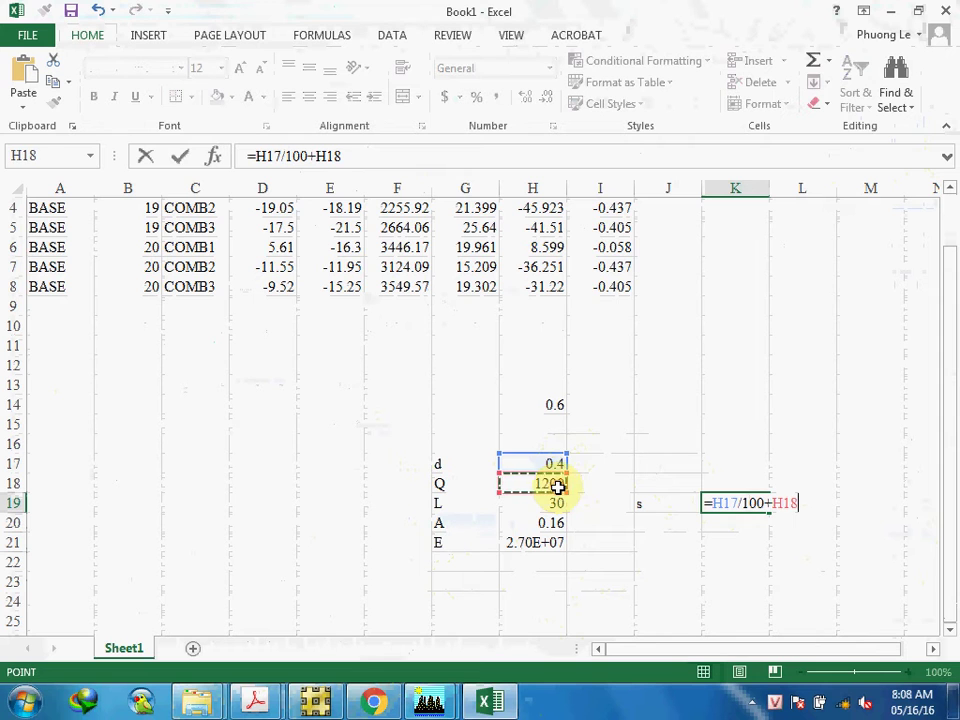
{"action": "type", "text": "*"}
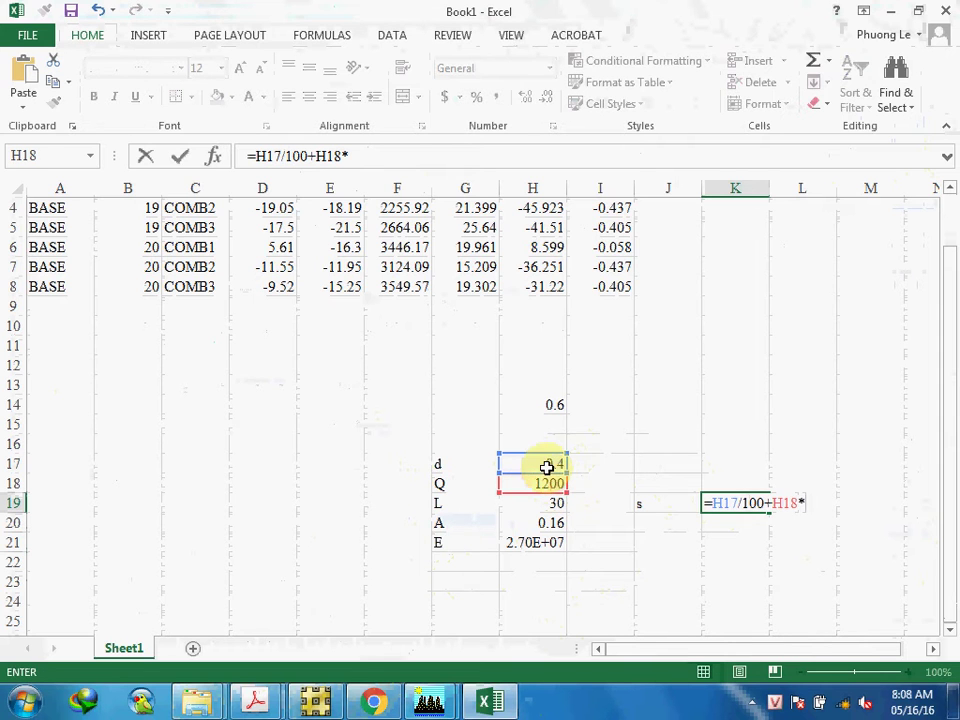
{"action": "left_click", "coordinate": [551, 504]}
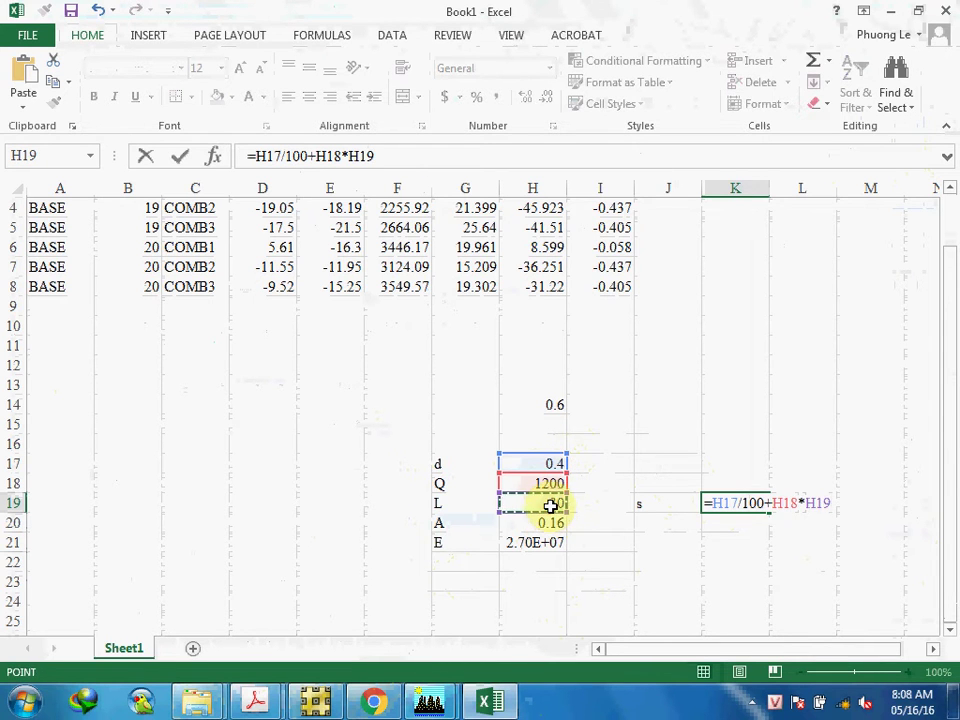
{"action": "type", "text": "/"}
{"action": "left_click", "coordinate": [554, 526]}
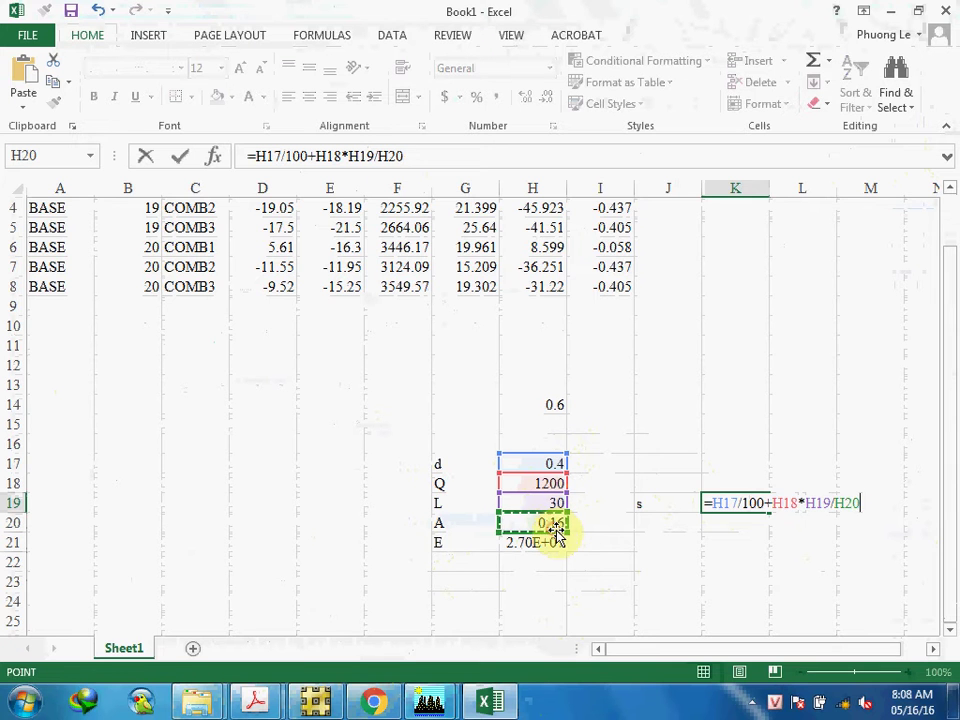
{"action": "type", "text": "/"}
{"action": "left_click", "coordinate": [514, 542]}
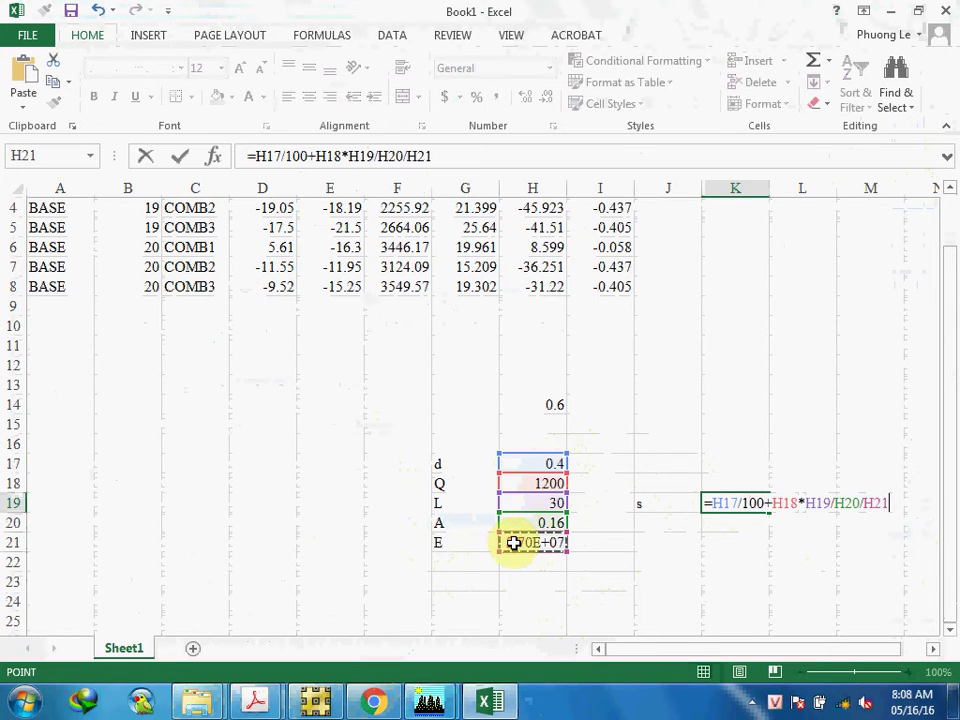
Compare the settlement formula with Vesic expression B.1 in the PDF and commit it in K19.
{"action": "key", "text": "alt+Tab"}
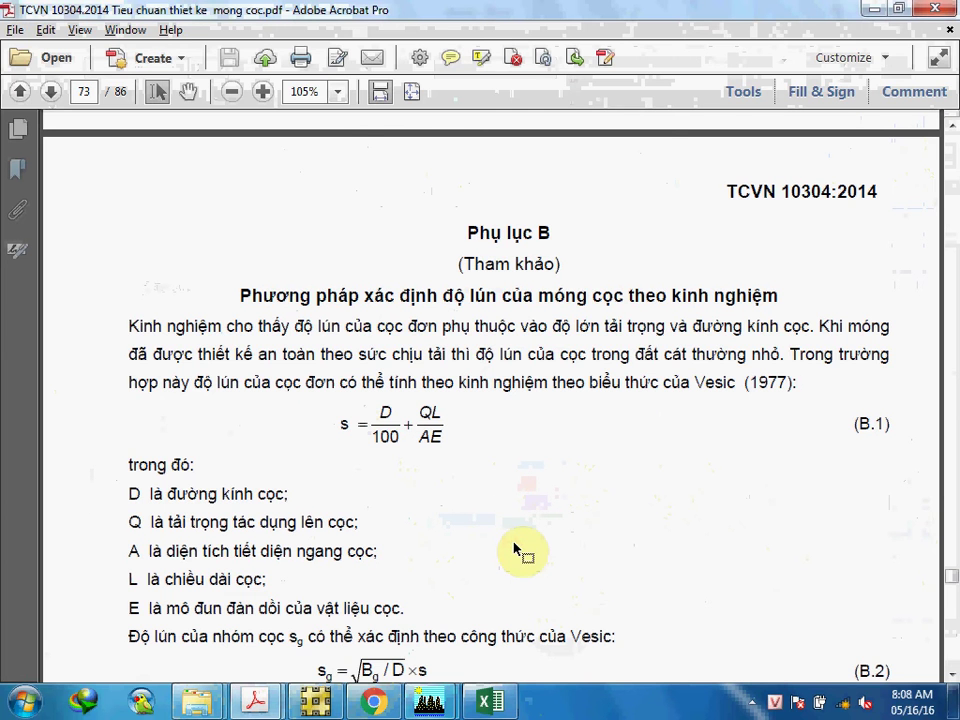
{"action": "key", "text": "alt+Tab"}
{"action": "key", "text": "Return"}
{"action": "key", "text": "Left"}
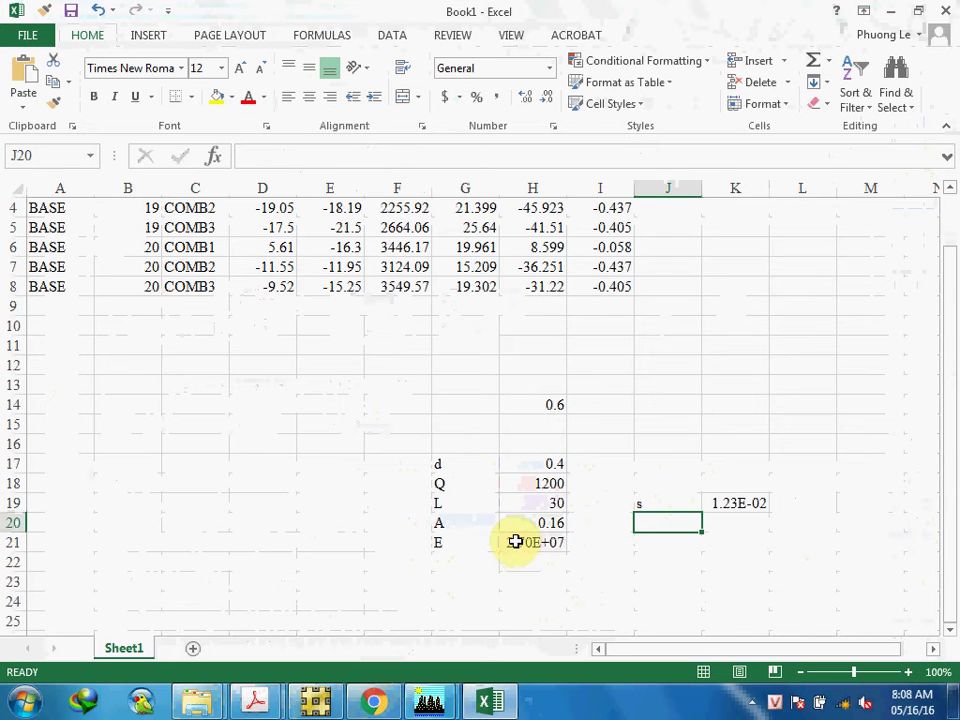
Widen column K and change the format of settlement cell K19 from Scientific to Number.
{"action": "left_click_drag", "start_coordinate": [769, 188], "coordinate": [820, 188]}
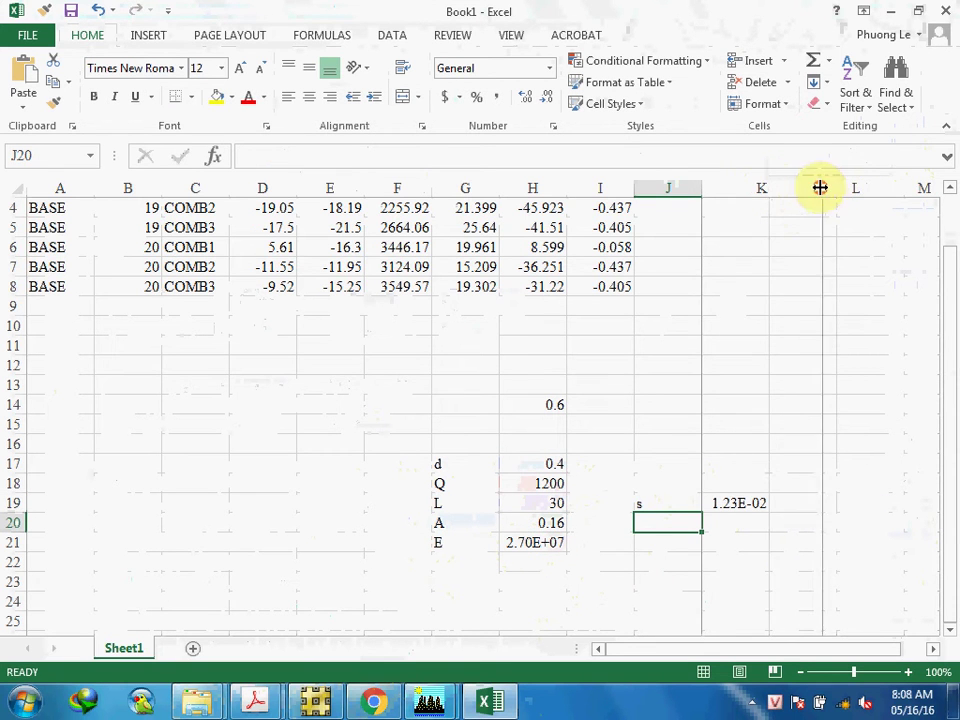
{"action": "left_click", "coordinate": [772, 508]}
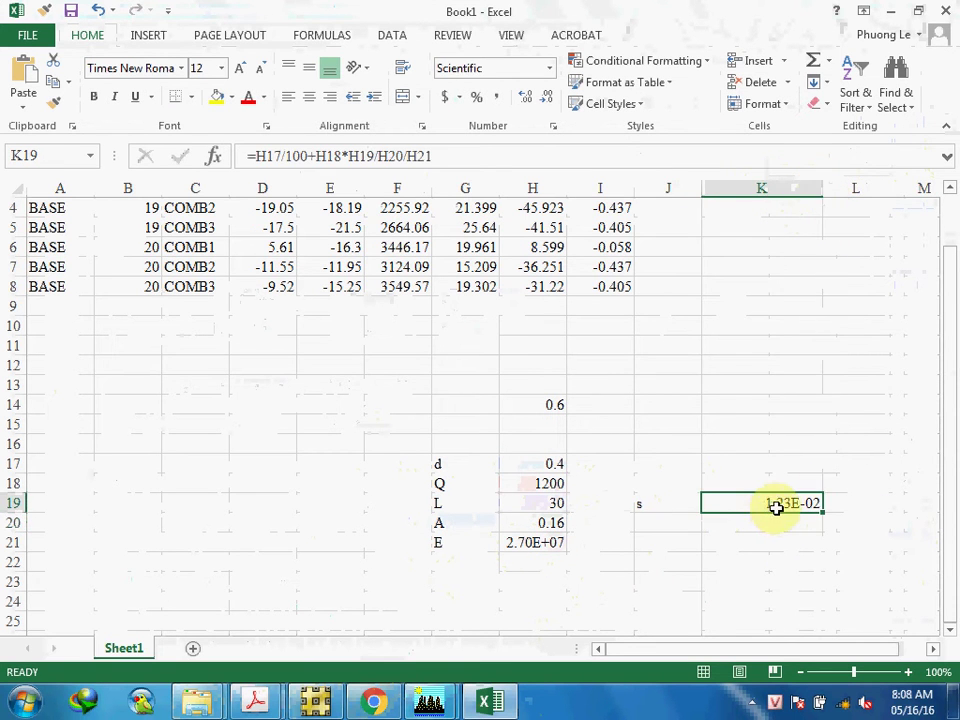
{"action": "right_click", "coordinate": [776, 507]}
{"action": "left_click", "coordinate": [660, 429]}
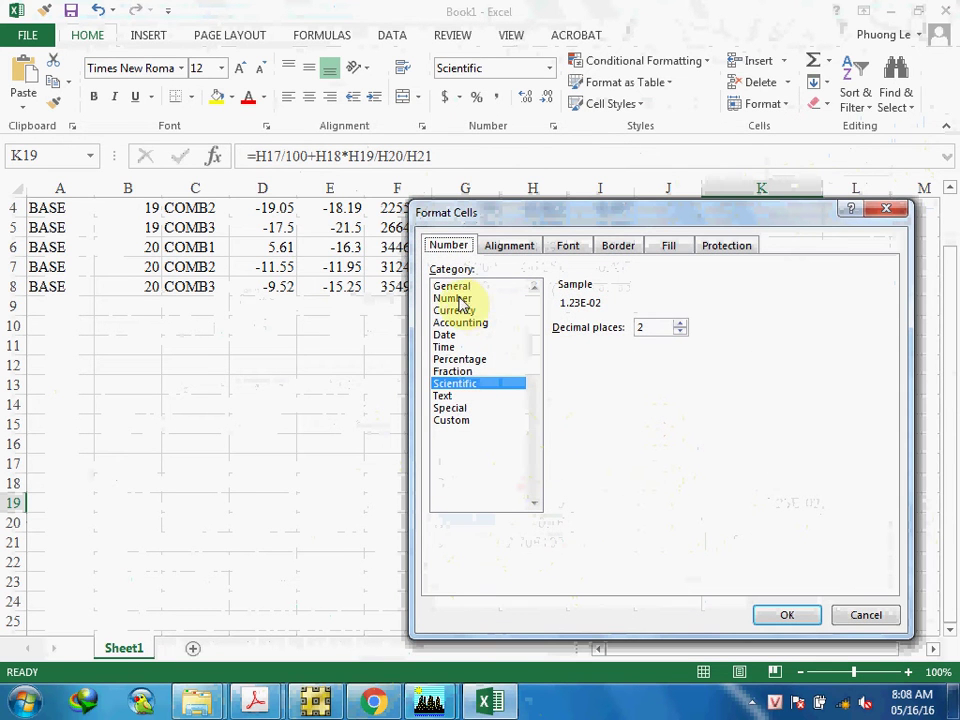
{"action": "left_click", "coordinate": [455, 299]}
{"action": "left_click", "coordinate": [786, 613]}
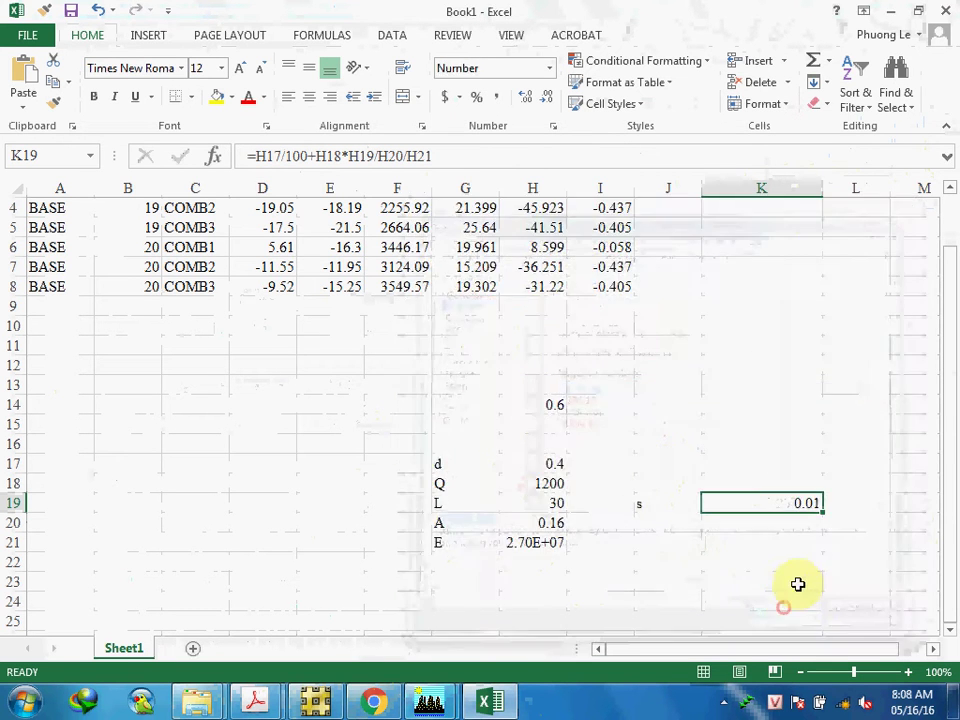
Set the number format of cell K19 to four decimal places.
{"action": "left_click", "coordinate": [851, 508]}
{"action": "left_click", "coordinate": [789, 508]}
{"action": "right_click", "coordinate": [791, 510]}
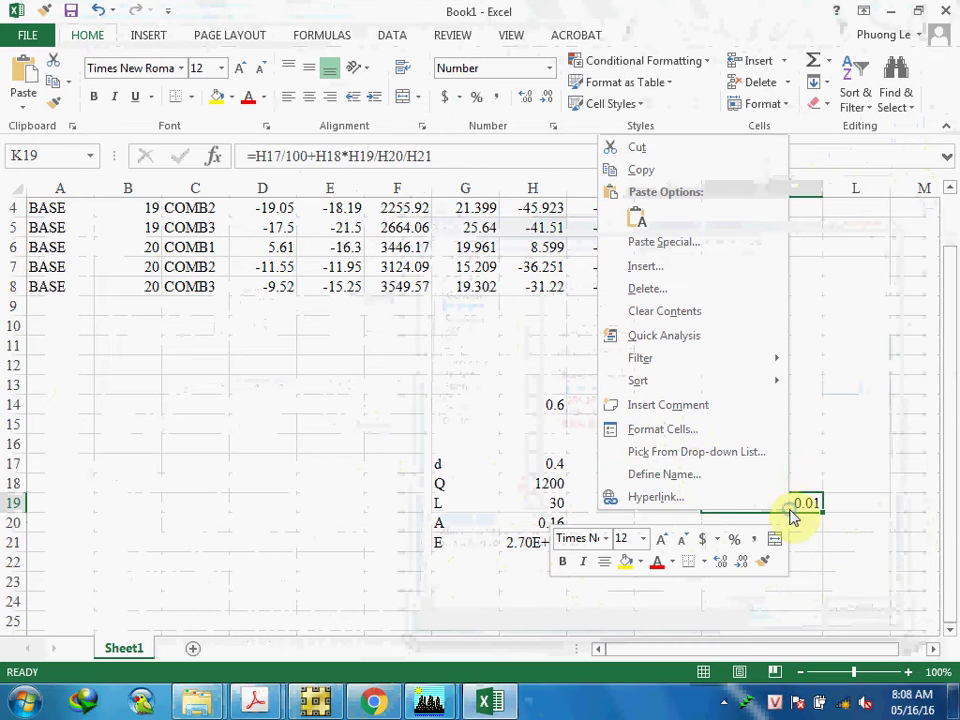
{"action": "left_click", "coordinate": [668, 429]}
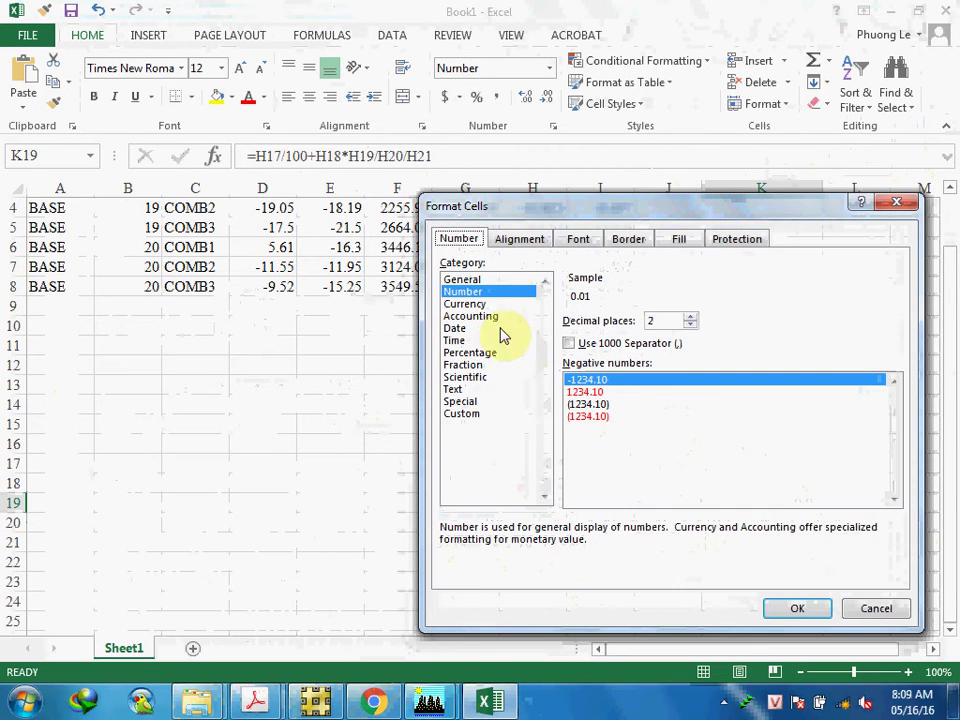
{"action": "left_click", "coordinate": [691, 317]}
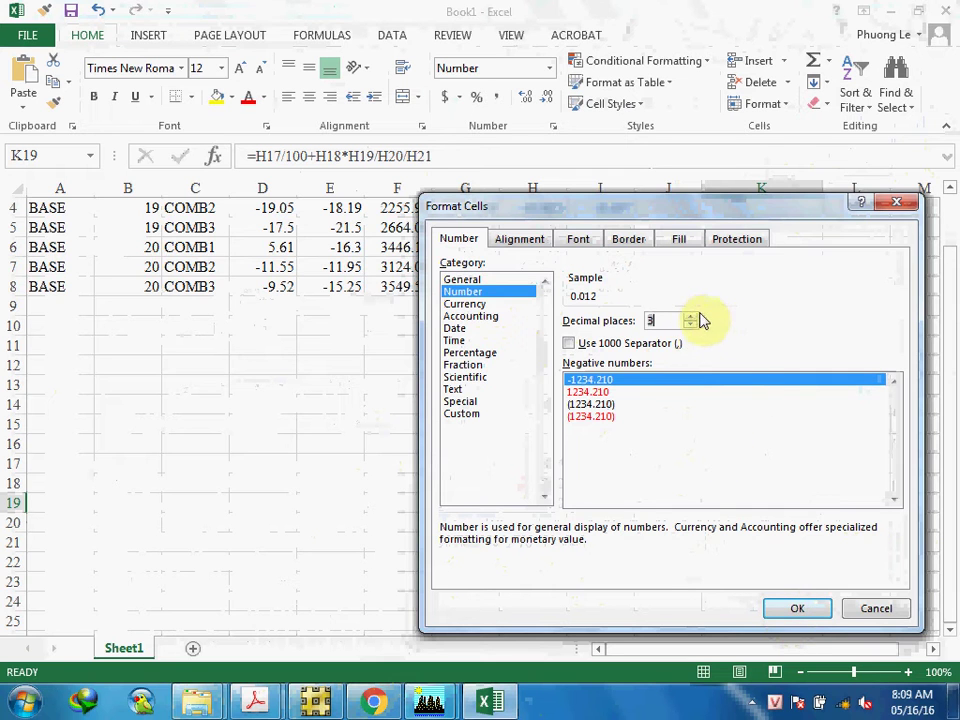
{"action": "left_click", "coordinate": [690, 316]}
{"action": "left_click", "coordinate": [795, 608]}
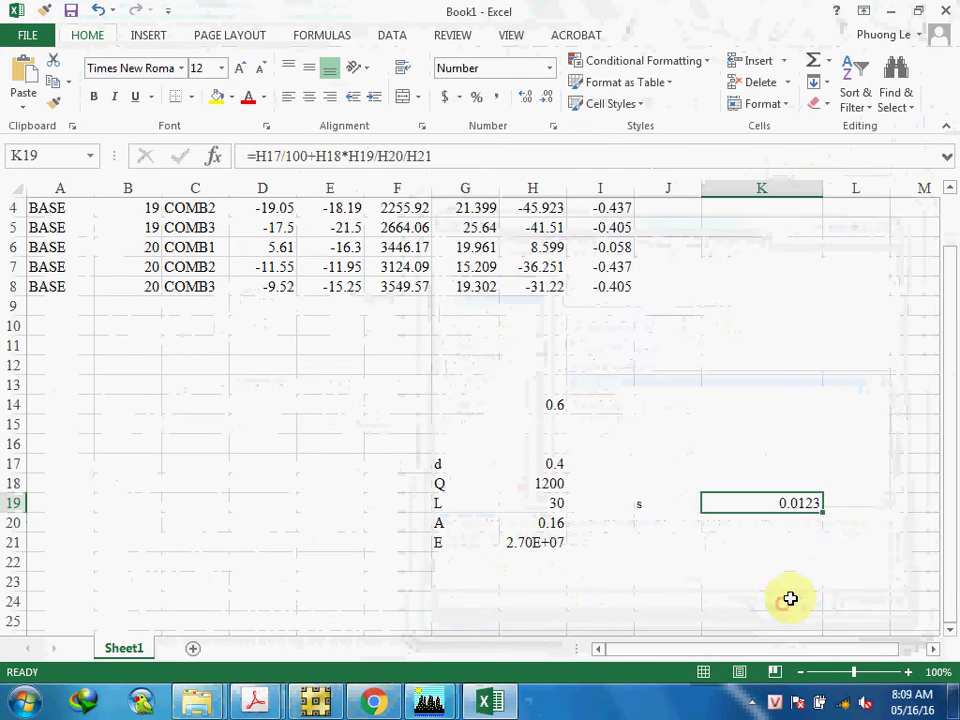
Review the settlement formula in K19 and the input cells it references, leaving it unedited.
{"action": "left_click", "coordinate": [835, 539]}
{"action": "left_click", "coordinate": [810, 500]}
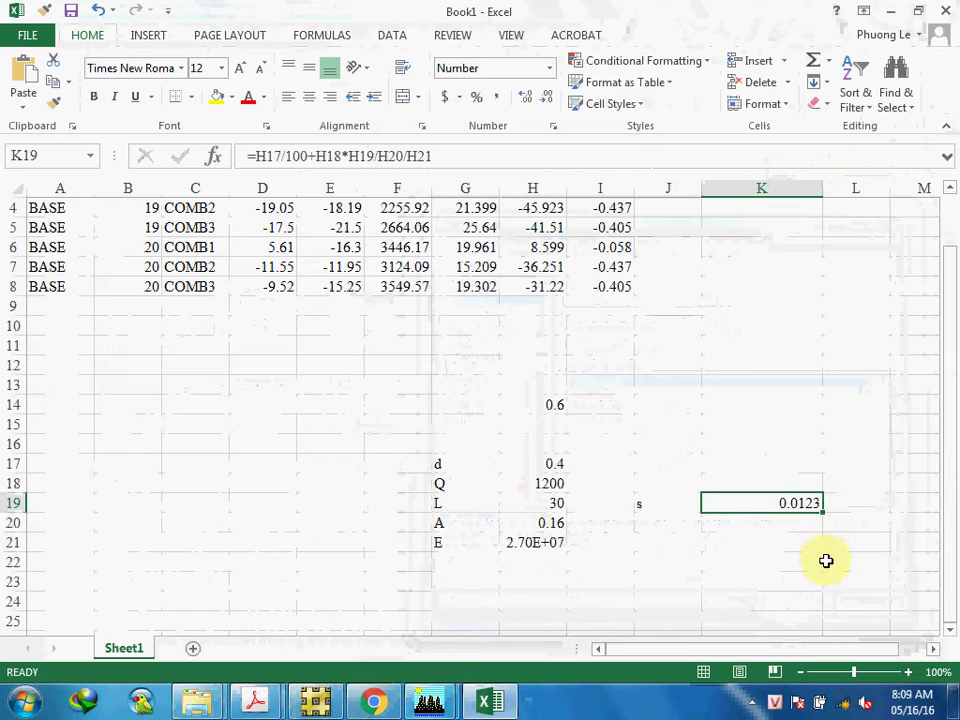
{"action": "left_click", "coordinate": [872, 499]}
{"action": "left_click", "coordinate": [765, 500]}
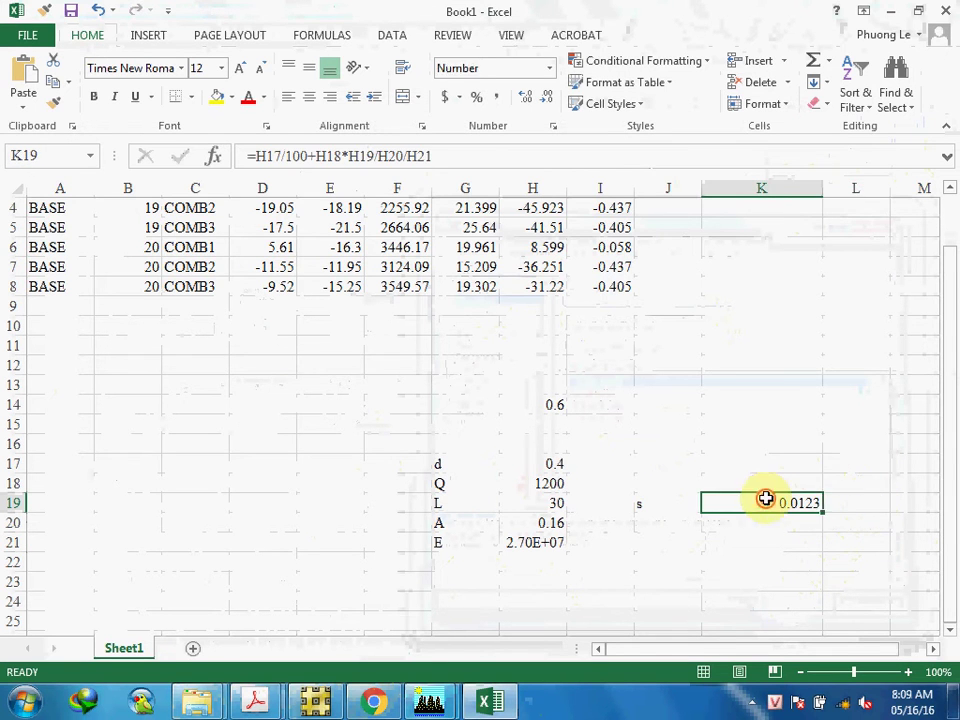
{"action": "double_click", "coordinate": [808, 500]}
{"action": "key", "text": "Escape"}
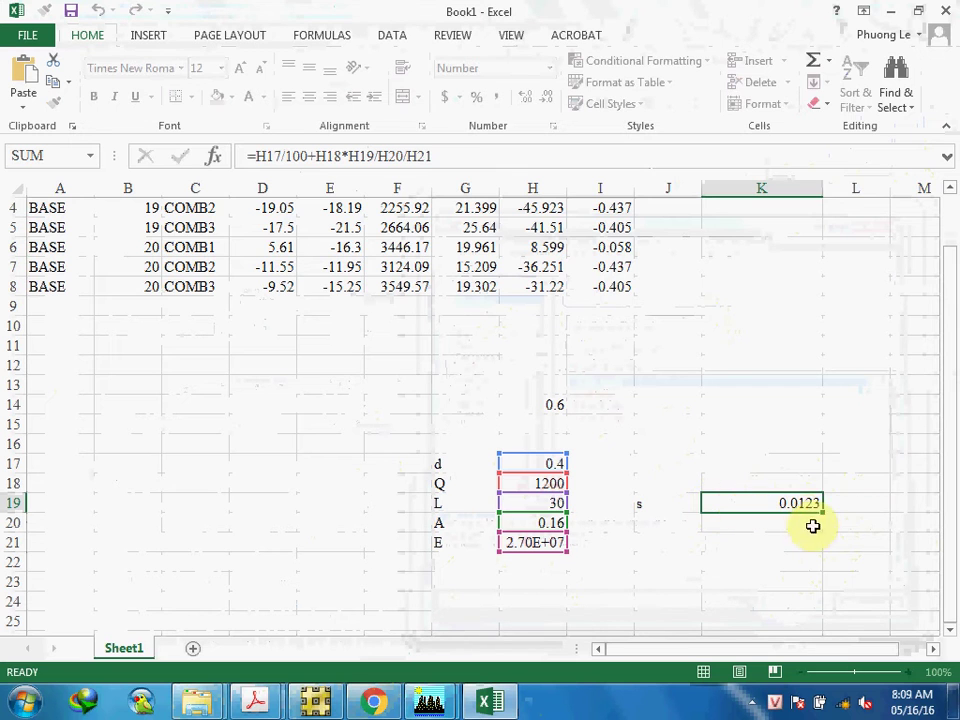
Convert the settlement to millimetres in cell L19 with the formula =K19*1000.
{"action": "left_click", "coordinate": [840, 501]}
{"action": "type", "text": "="}
{"action": "left_click", "coordinate": [792, 504]}
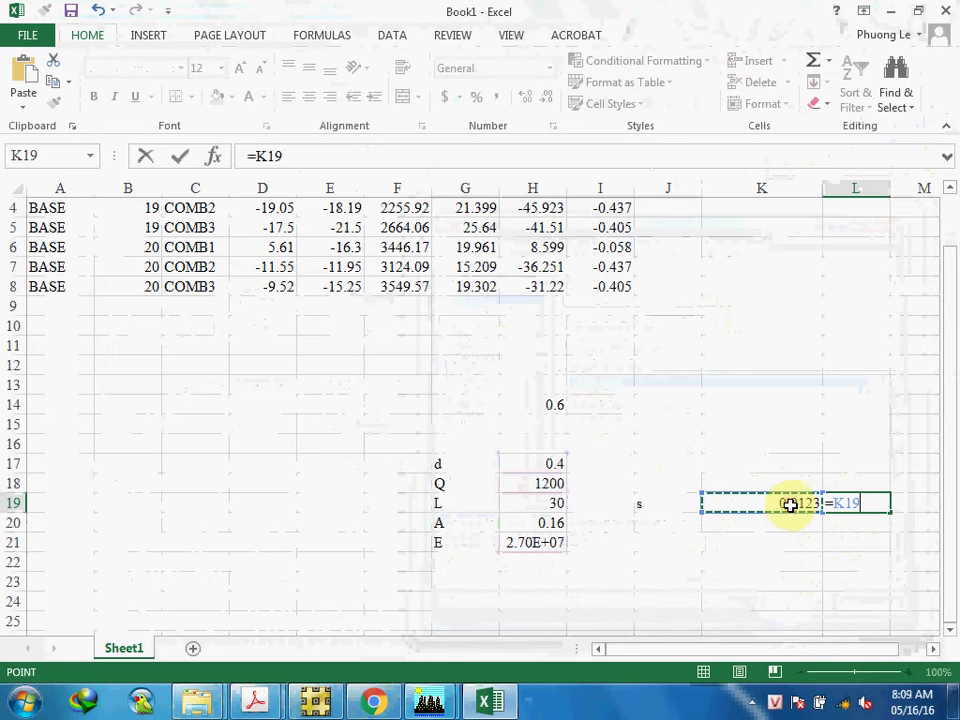
{"action": "type", "text": "*"}
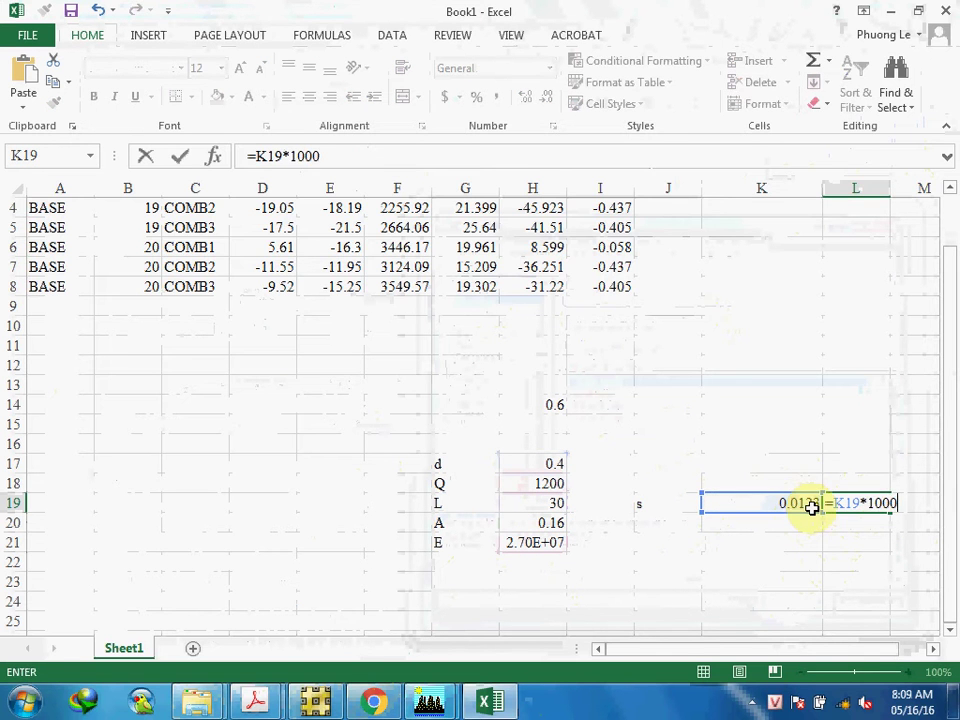
{"action": "key", "text": "Return"}
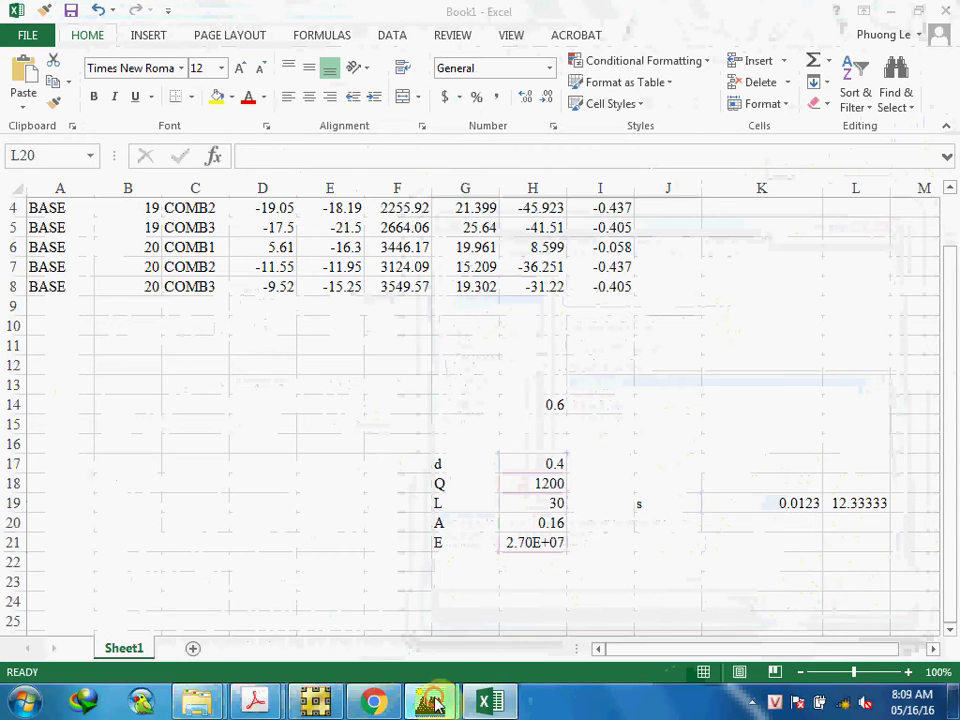
In SAFE, calculate the point spring's linear Translation Z stiffness as 1200/12.3 kN/m and accept the property data.
{"action": "left_click", "coordinate": [330, 640]}
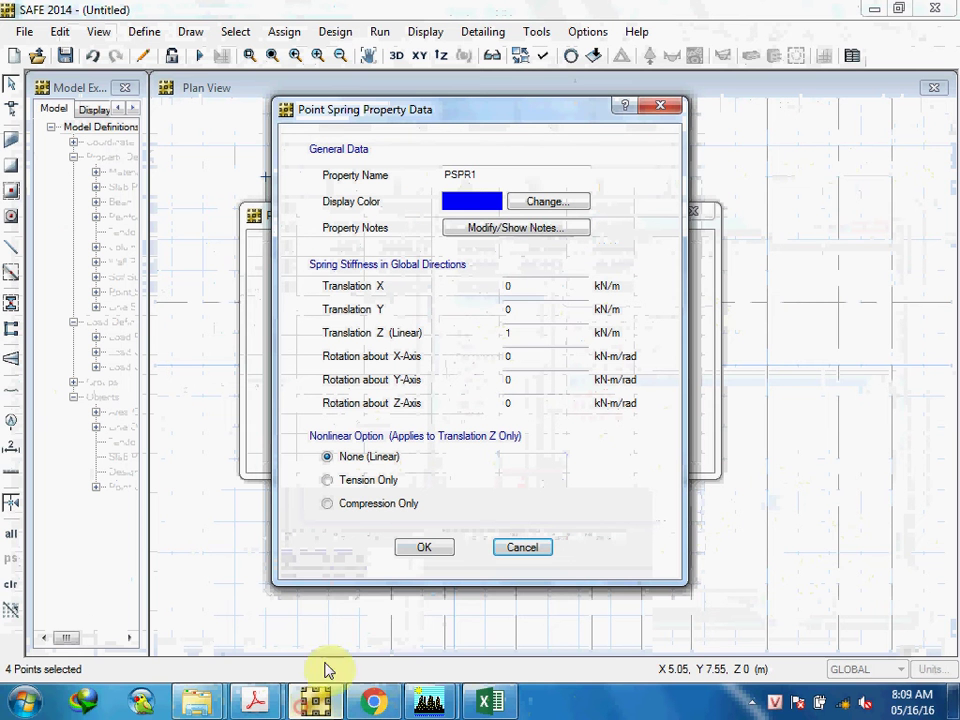
{"action": "double_click", "coordinate": [519, 329], "text": "shift"}
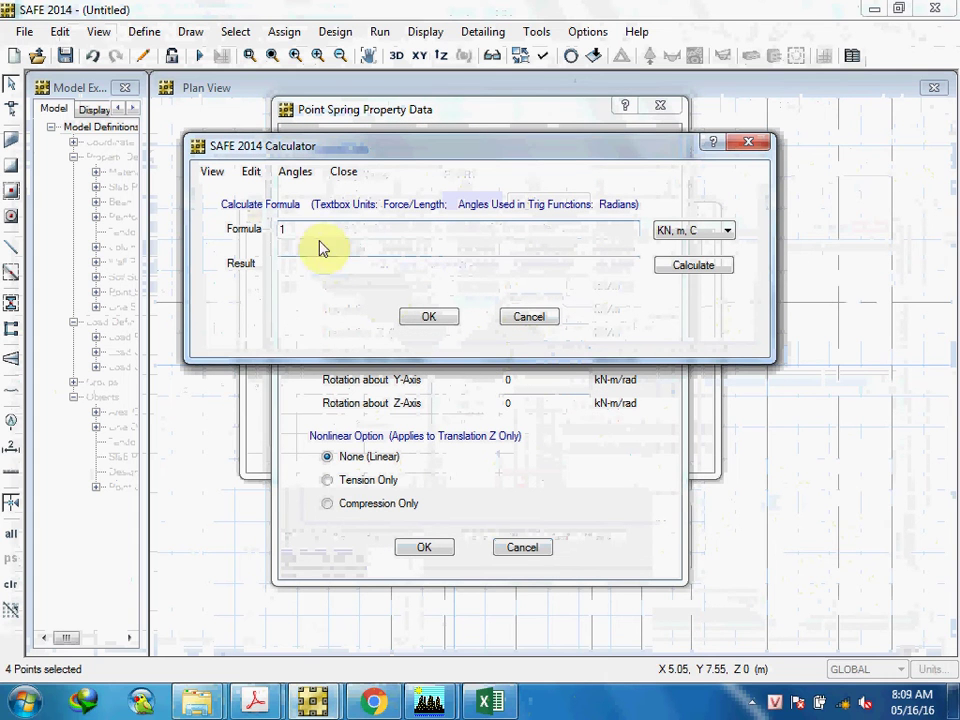
{"action": "type", "text": "200/12.3"}
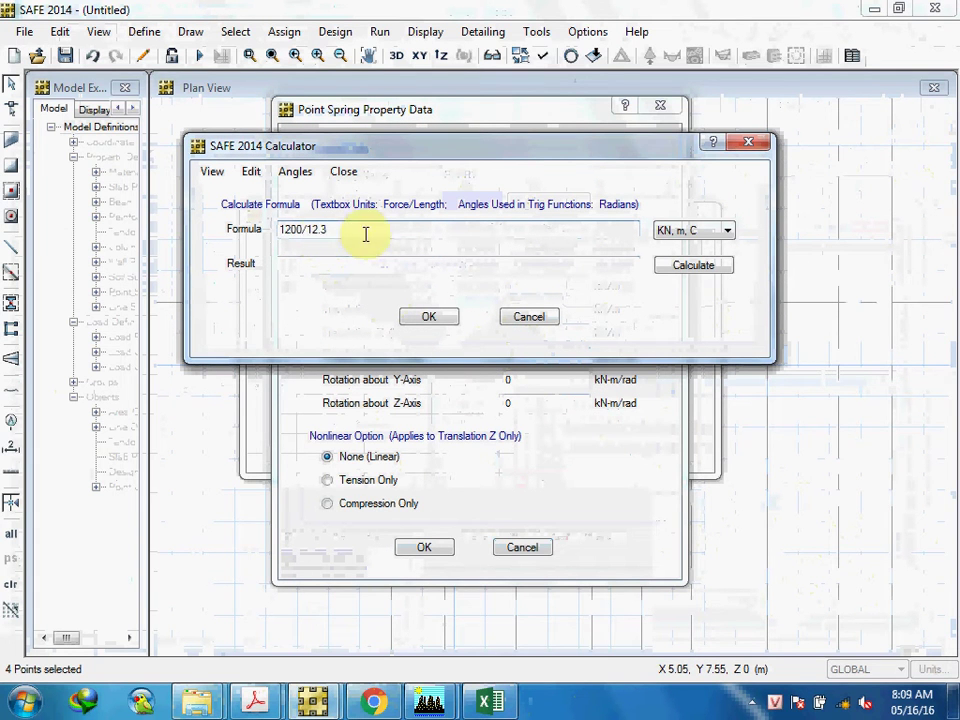
{"action": "left_click", "coordinate": [694, 265]}
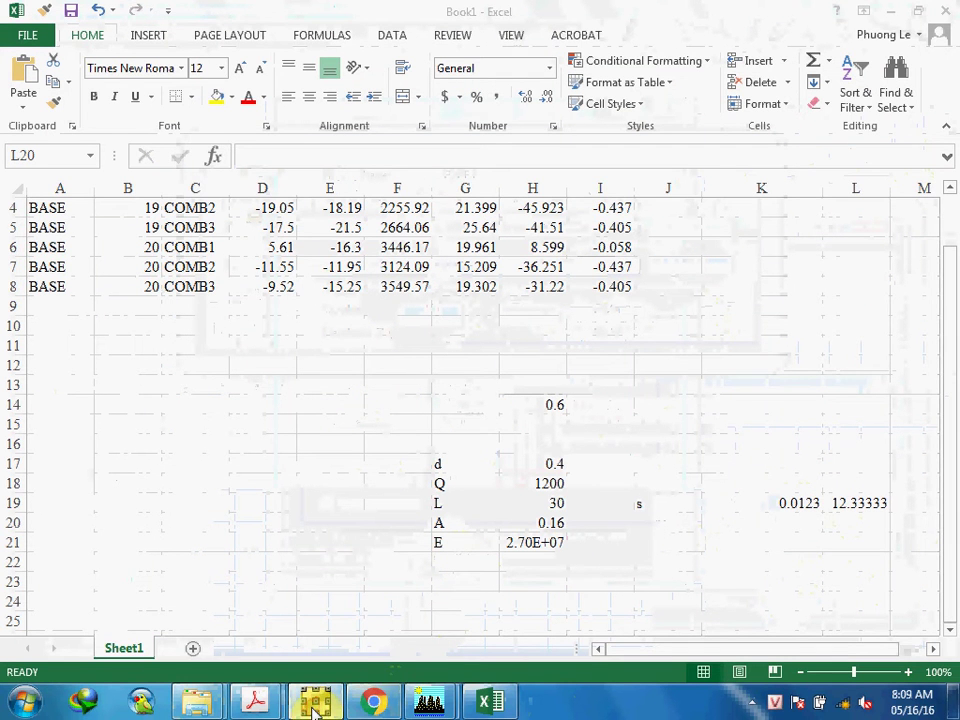
{"action": "left_click", "coordinate": [888, 11]}
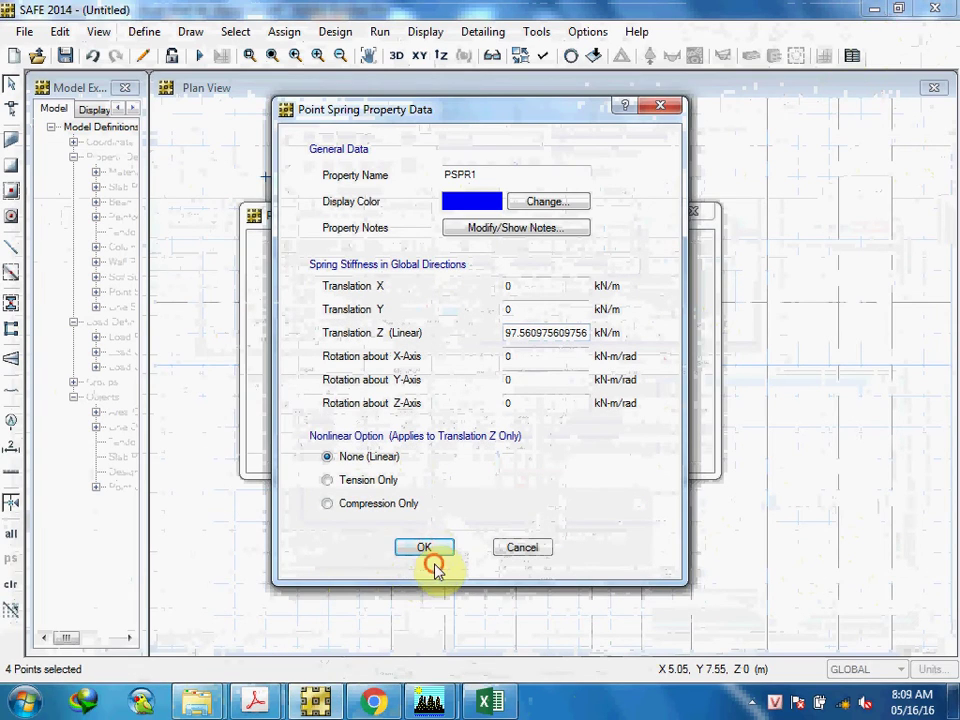
{"action": "left_click", "coordinate": [433, 547]}
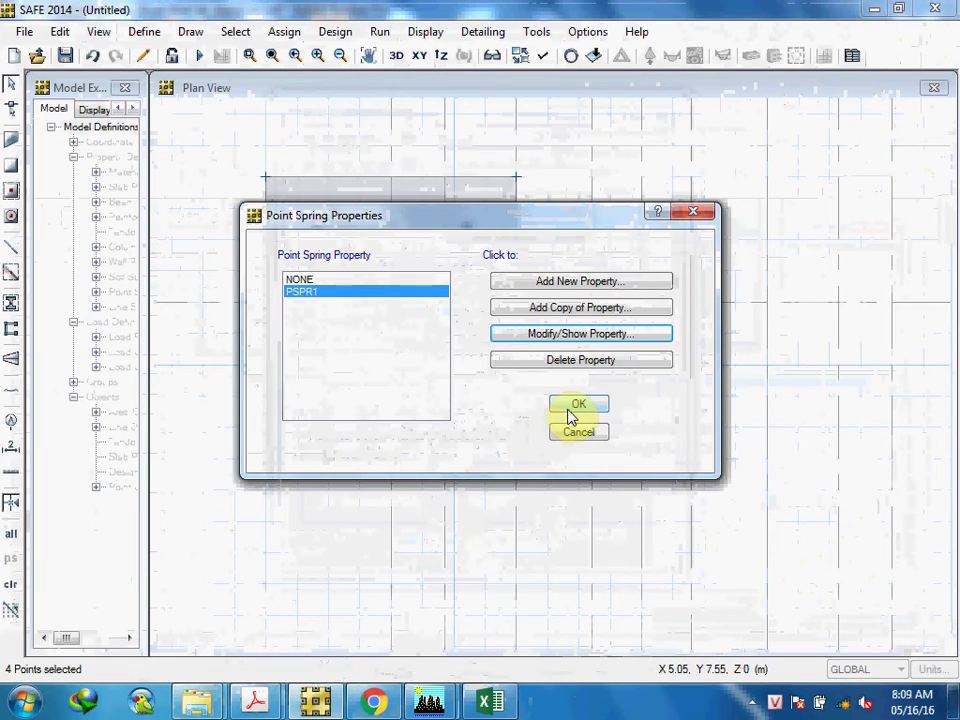
Rename point spring property PSPR1 as d400 and assign it to the four selected pile points of the B-2 footing.
{"action": "left_click", "coordinate": [580, 334]}
{"action": "double_click", "coordinate": [484, 172]}
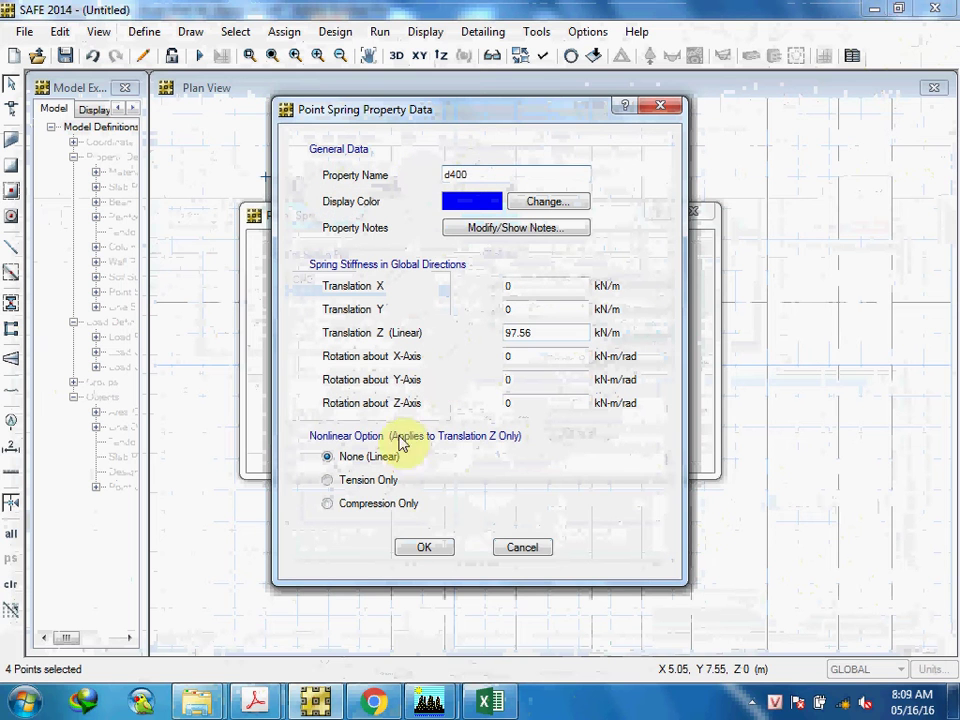
{"action": "left_click", "coordinate": [424, 549]}
{"action": "left_click", "coordinate": [586, 404]}
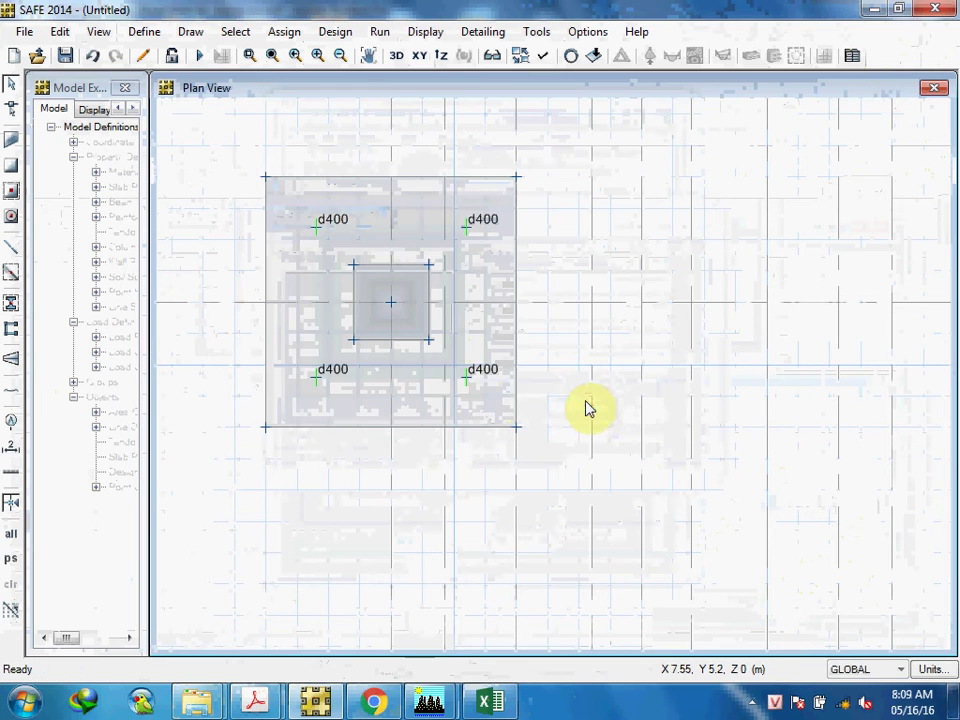
Inspect the d400 springs under the B-2 footing in 3D and return to the plan view.
{"action": "left_click", "coordinate": [396, 56]}
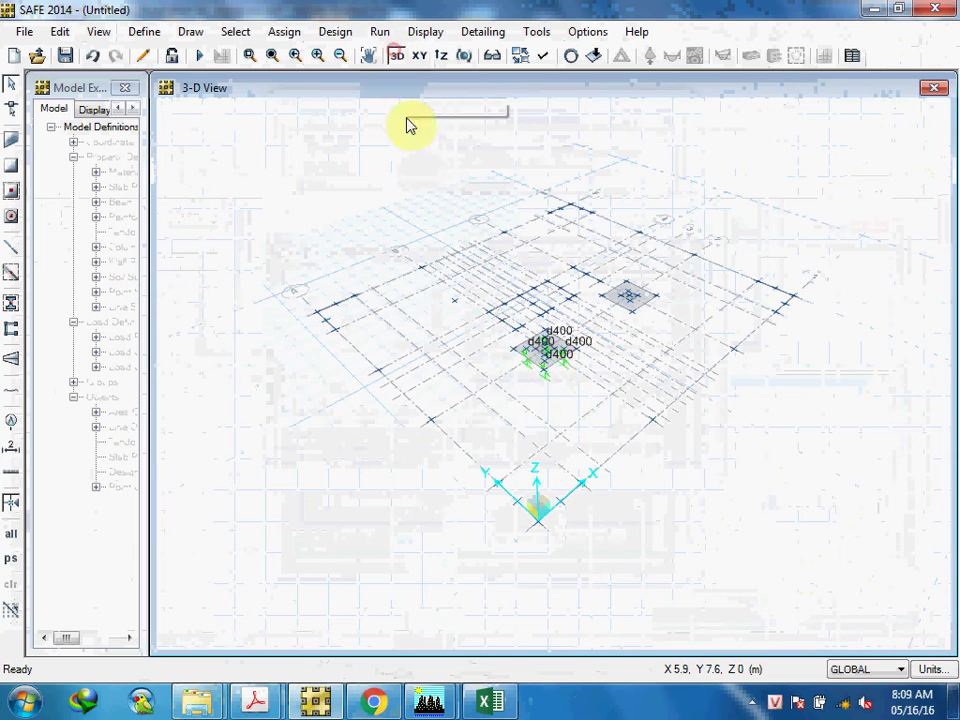
{"action": "scroll", "coordinate": [635, 426], "scroll_direction": "up", "scroll_amount": 3}
{"action": "scroll", "coordinate": [408, 248], "scroll_direction": "up", "scroll_amount": 2}
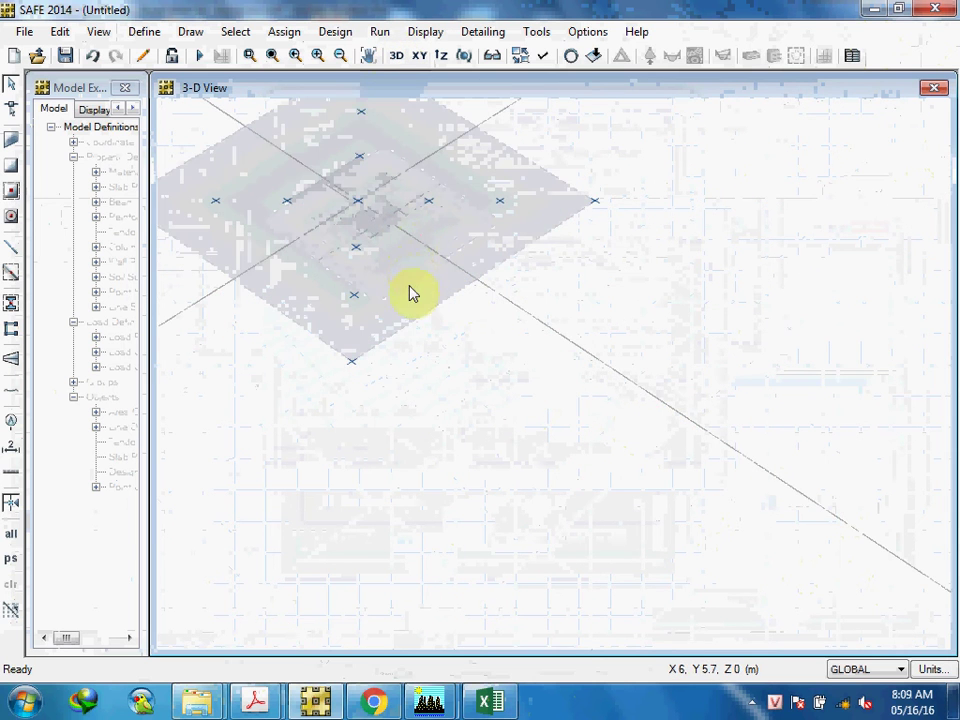
{"action": "middle_click_drag", "start_coordinate": [401, 321], "coordinate": [572, 433]}
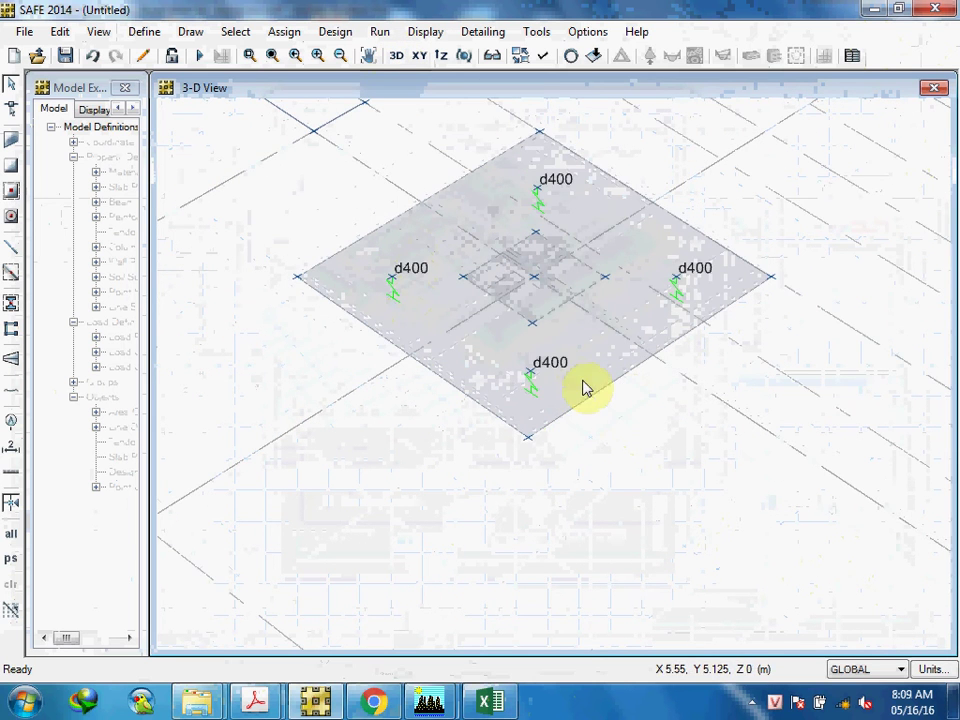
{"action": "left_click", "coordinate": [419, 56]}
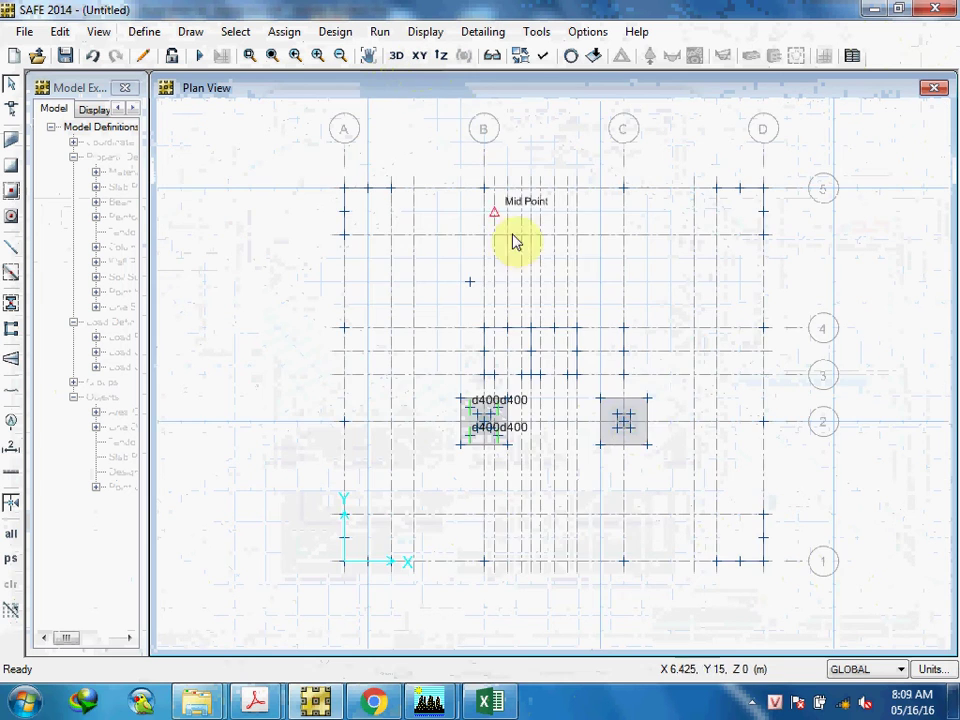
Select the four d400 pile points of the B-2 footing in plan.
{"action": "scroll", "coordinate": [618, 410], "scroll_direction": "up", "scroll_amount": 3}
{"action": "middle_click_drag", "start_coordinate": [609, 388], "coordinate": [776, 336]}
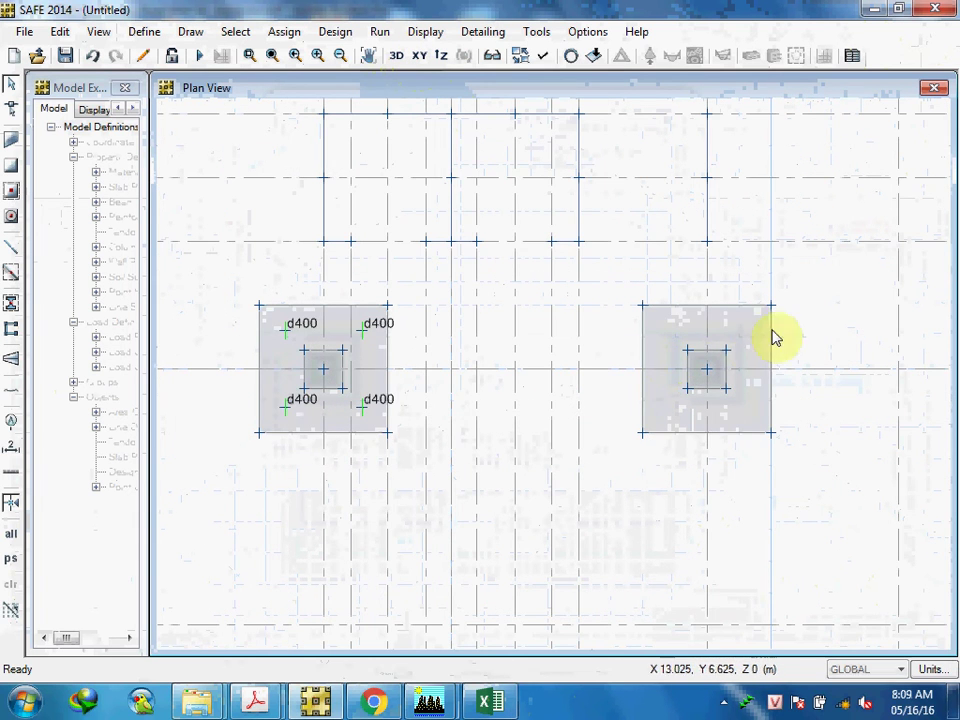
{"action": "scroll", "coordinate": [553, 366], "scroll_direction": "up", "scroll_amount": 3}
{"action": "middle_click_drag", "start_coordinate": [577, 373], "coordinate": [296, 274]}
{"action": "left_click_drag", "start_coordinate": [258, 248], "coordinate": [327, 316]}
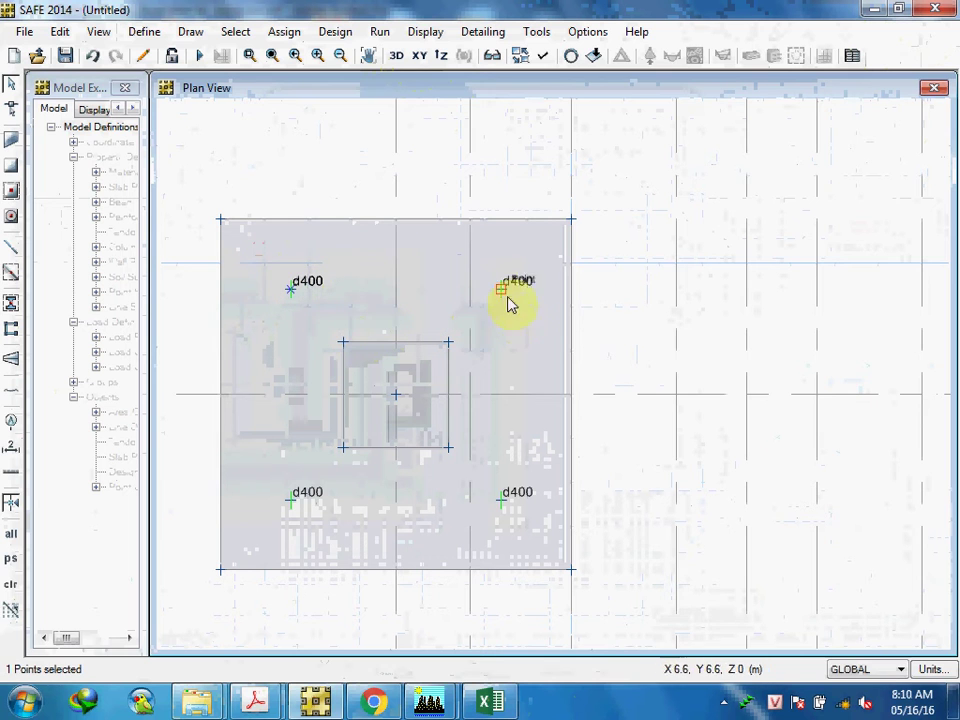
{"action": "left_click_drag", "start_coordinate": [556, 330], "coordinate": [556, 332]}
{"action": "left_click_drag", "start_coordinate": [246, 459], "coordinate": [358, 540]}
{"action": "left_click_drag", "start_coordinate": [476, 469], "coordinate": [546, 543]}
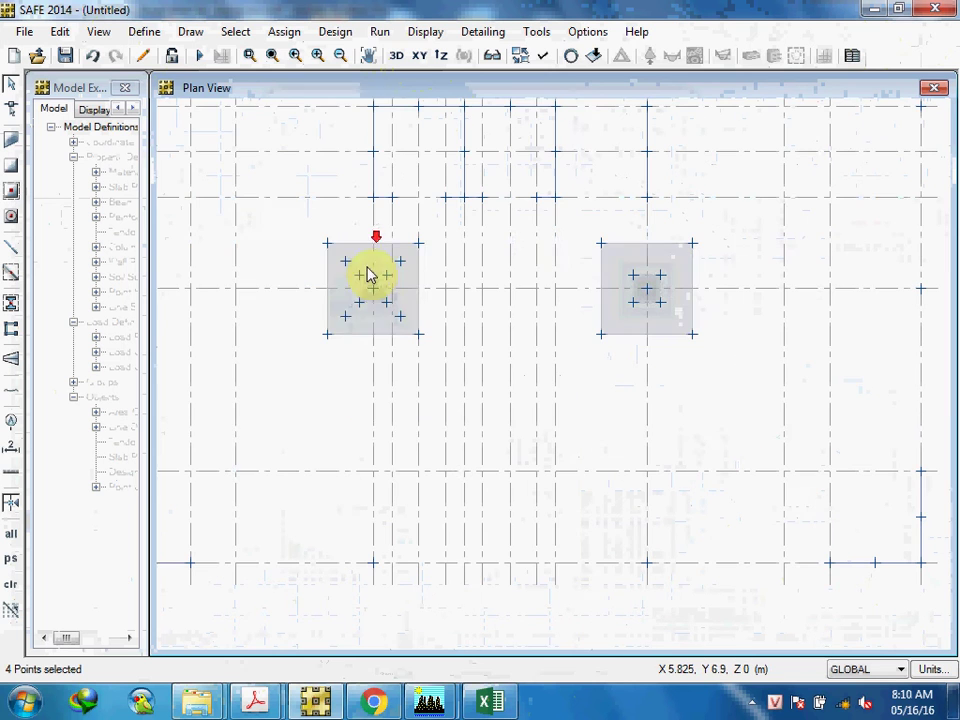
Draw a parallel dimension line between grids B and C below the two footings.
{"action": "left_click", "coordinate": [186, 31]}
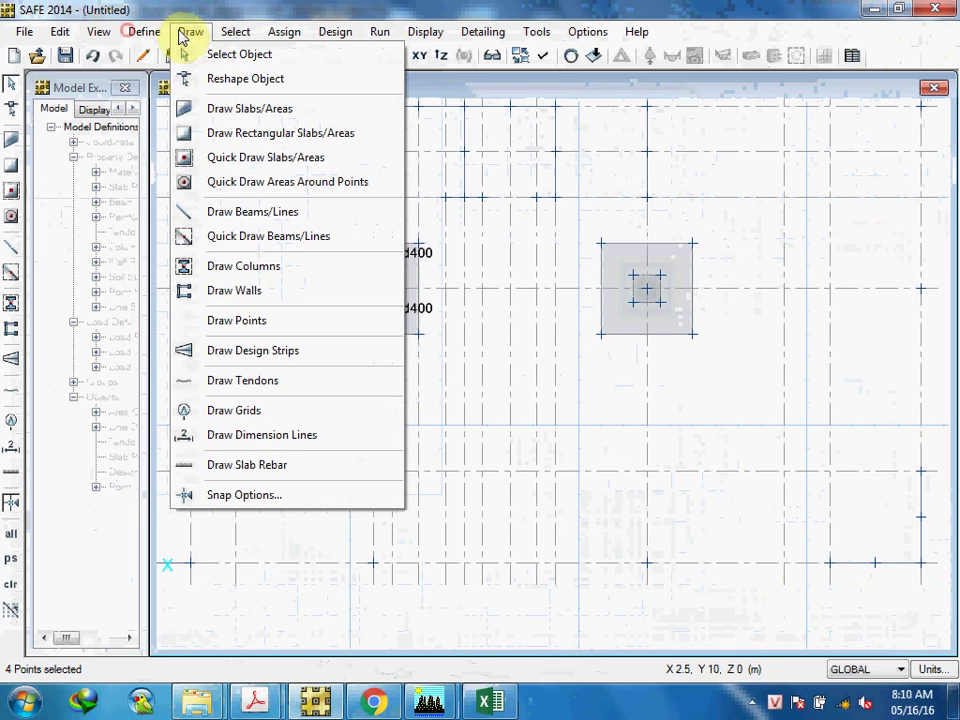
{"action": "left_click", "coordinate": [268, 434]}
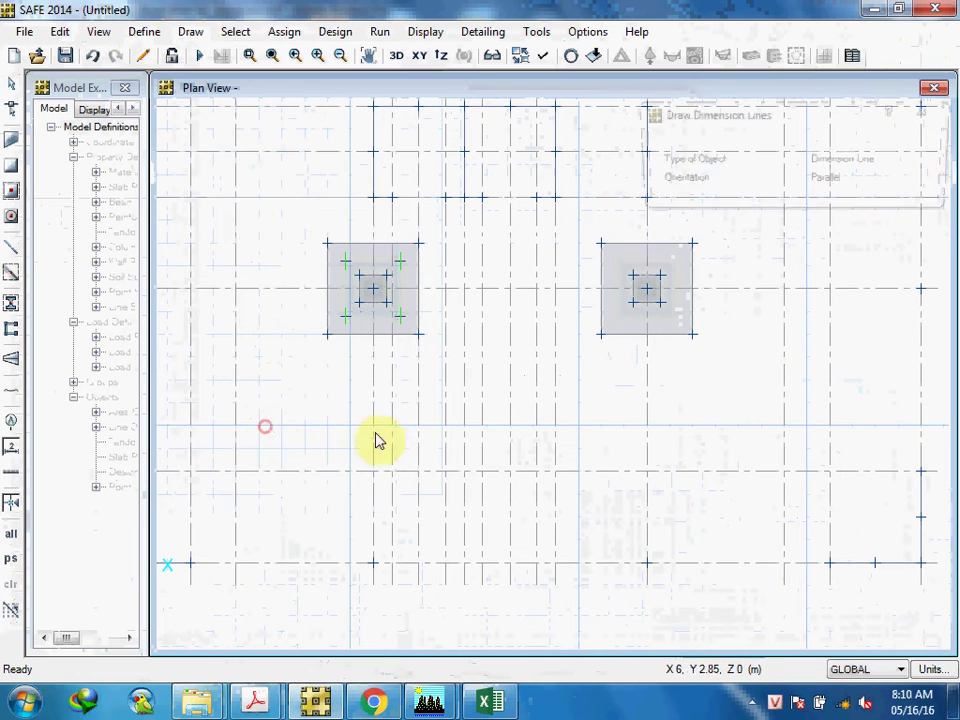
{"action": "left_click", "coordinate": [370, 478]}
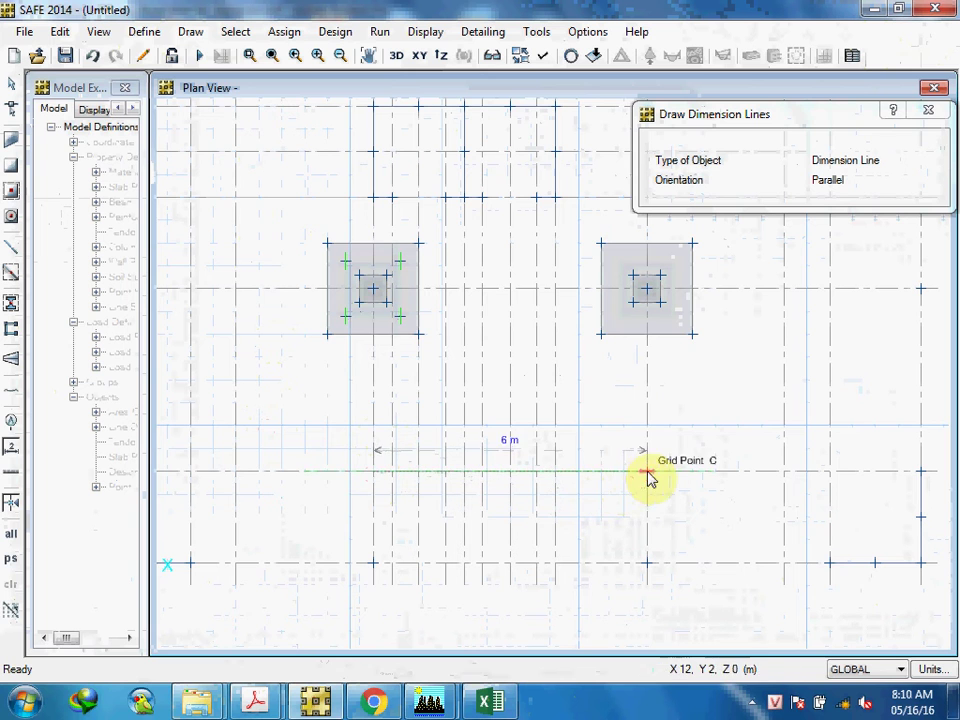
{"action": "left_click", "coordinate": [646, 472]}
{"action": "left_click", "coordinate": [636, 410]}
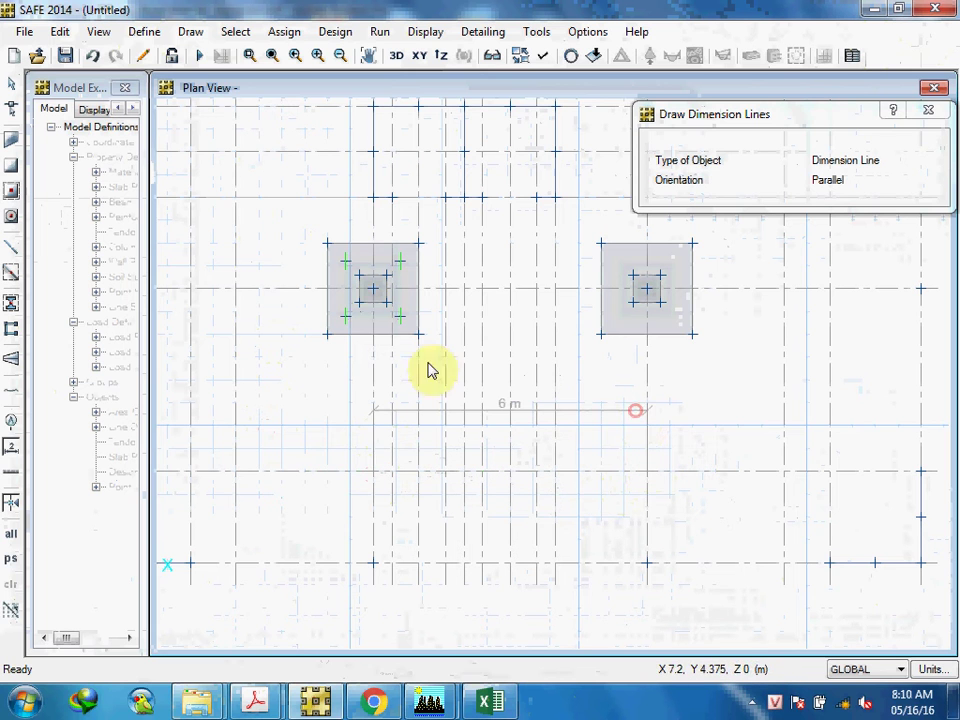
{"action": "left_click", "coordinate": [61, 32]}
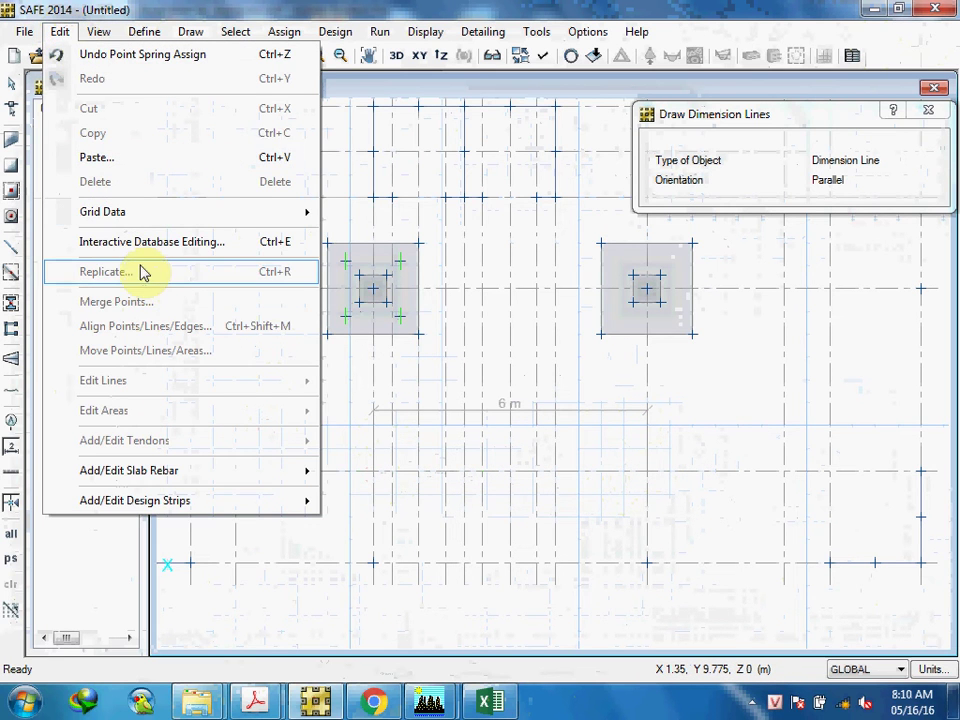
{"action": "left_click", "coordinate": [499, 327]}
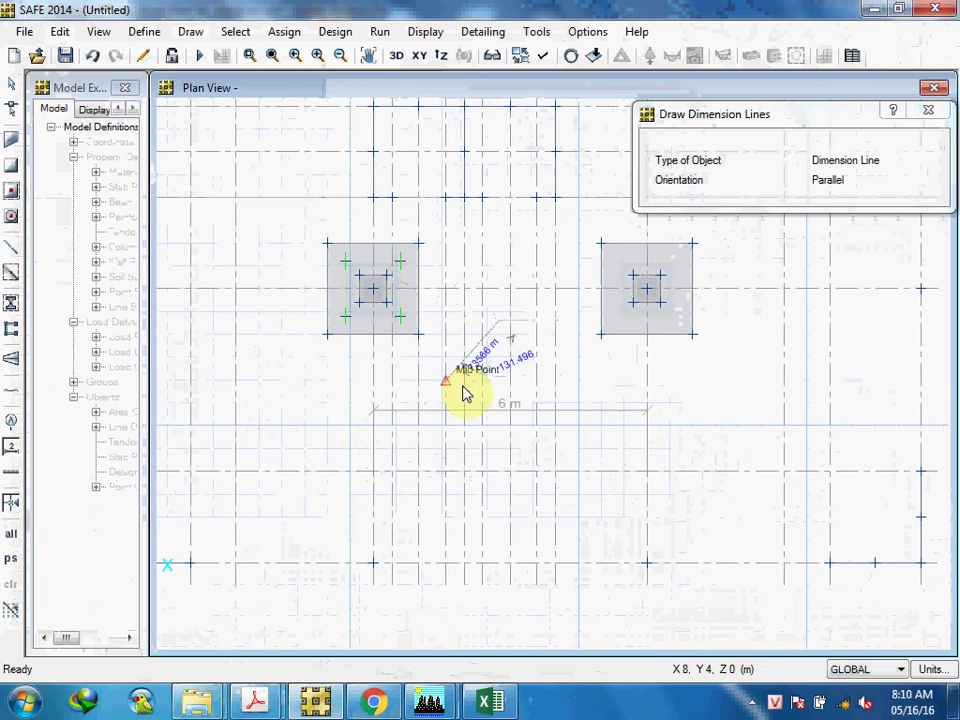
{"action": "key", "text": "Escape"}
Restore the previous selection of four pile points and replicate them linearly once with dx 6 m and dy 0.
{"action": "scroll", "coordinate": [332, 289], "scroll_direction": "up", "scroll_amount": 4}
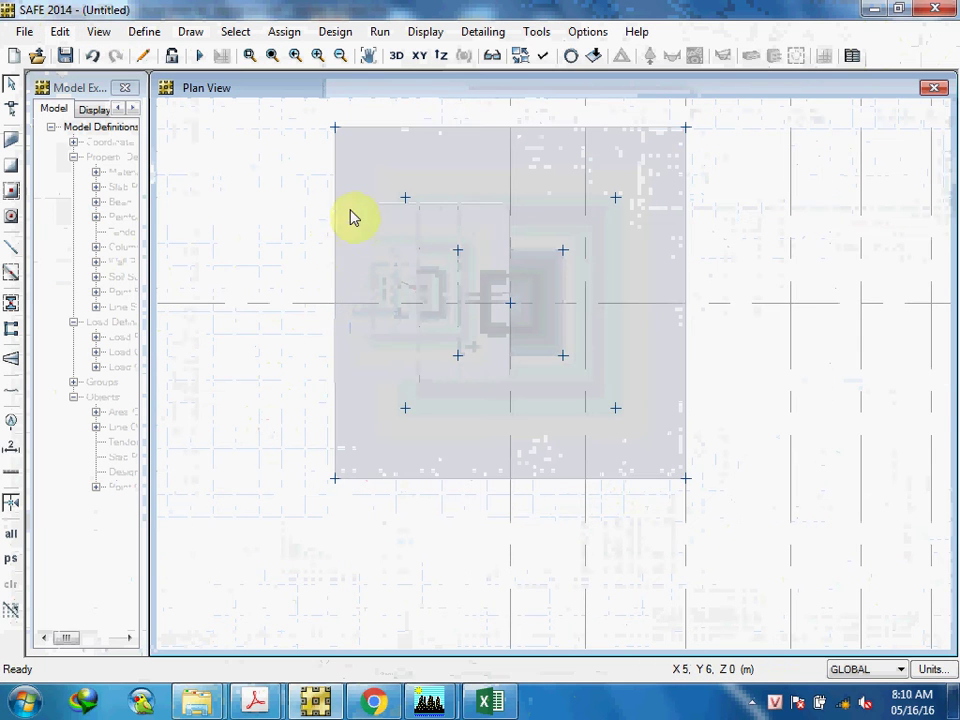
{"action": "left_click", "coordinate": [11, 560]}
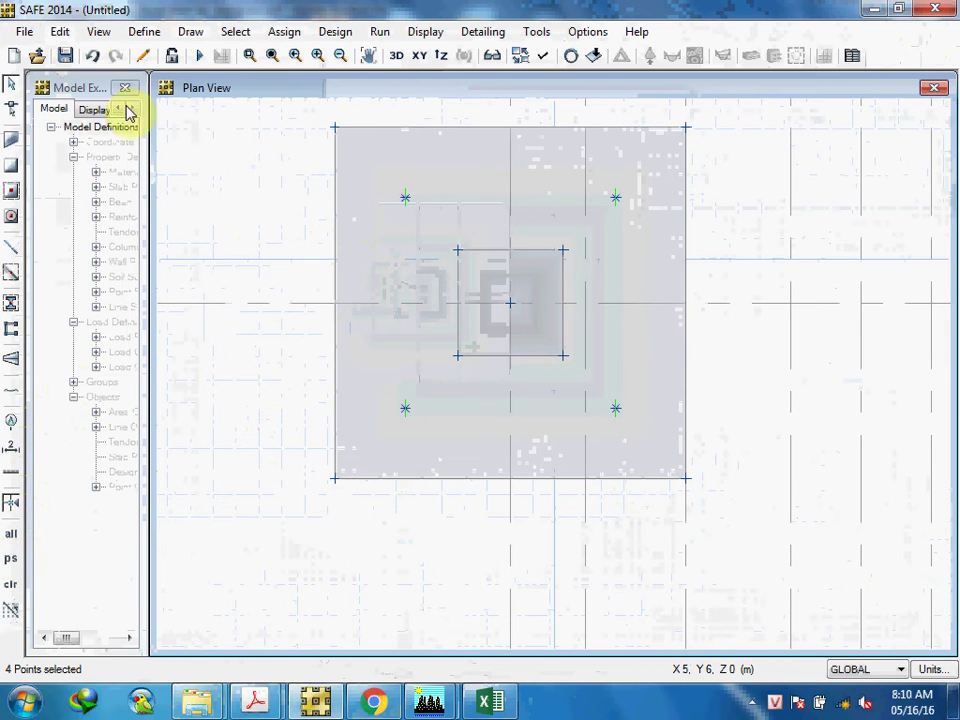
{"action": "left_click", "coordinate": [98, 32]}
{"action": "left_click", "coordinate": [98, 32]}
{"action": "left_click", "coordinate": [76, 35]}
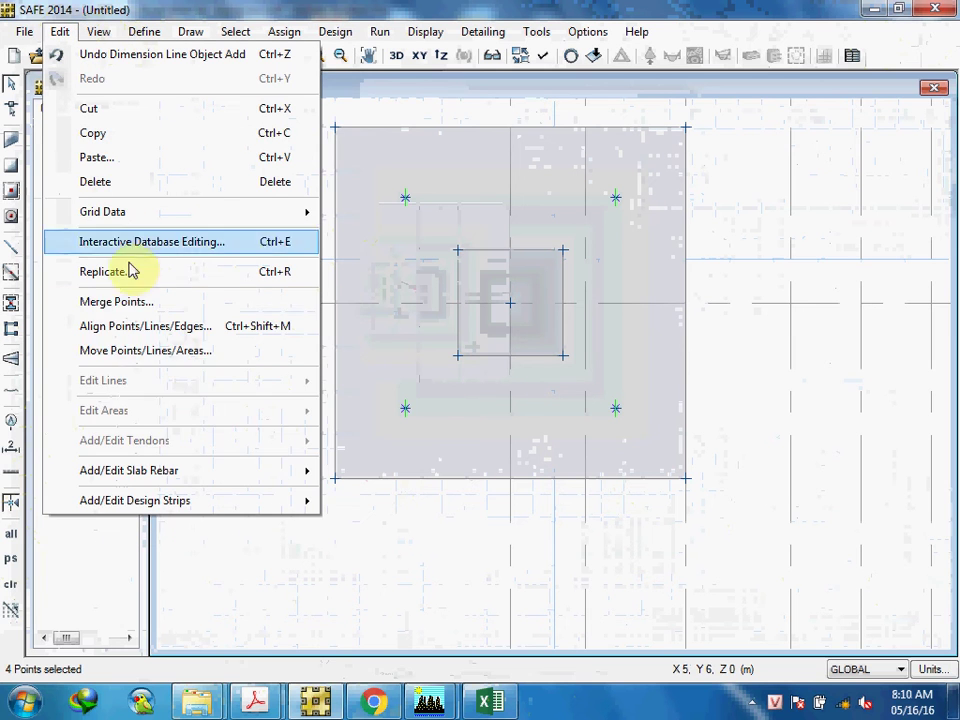
{"action": "left_click", "coordinate": [133, 271]}
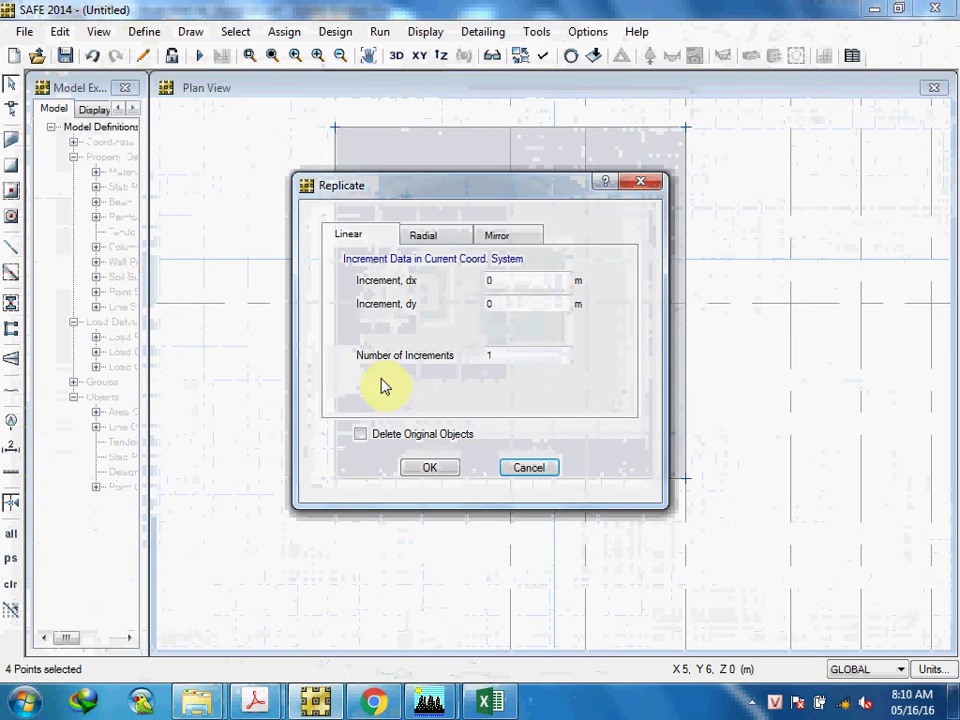
{"action": "double_click", "coordinate": [515, 284]}
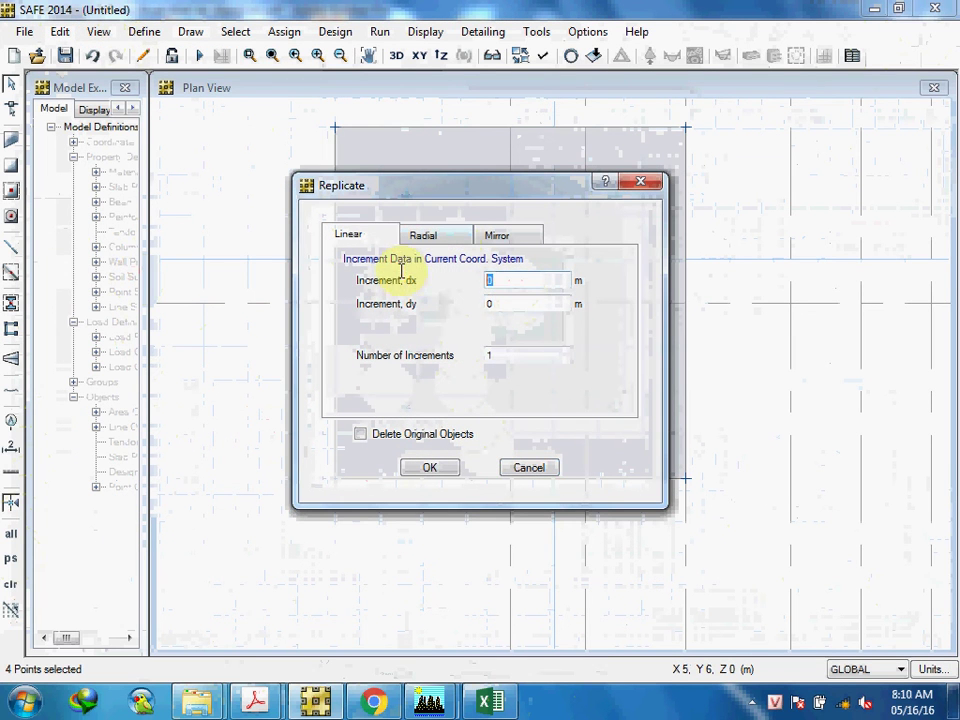
{"action": "type", "text": "6"}
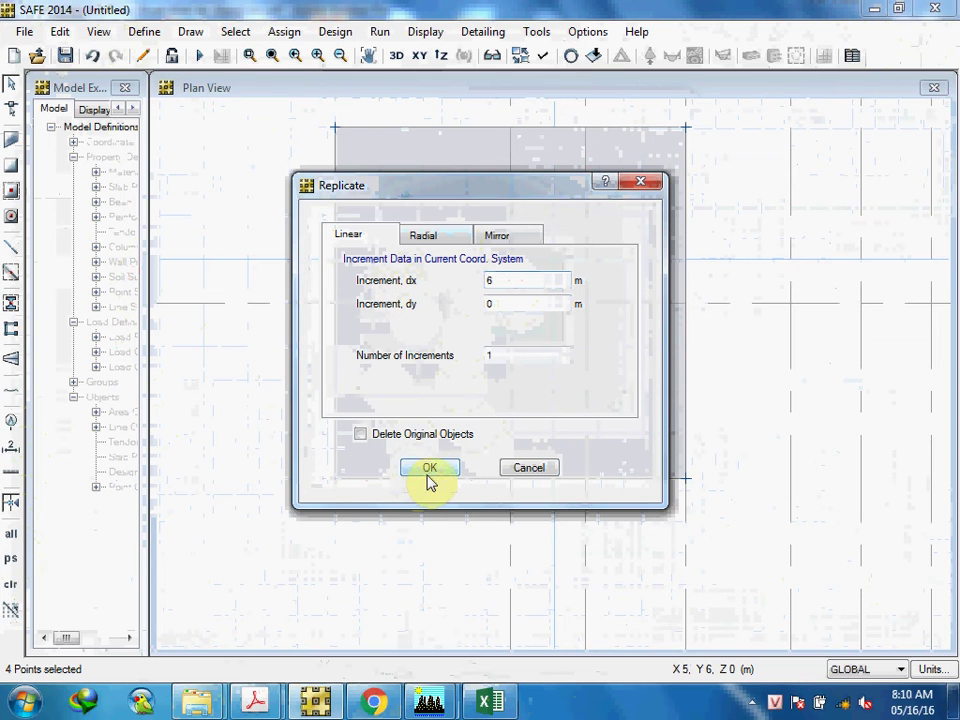
{"action": "left_click", "coordinate": [428, 469]}
Check the pile springs of both footings in plan and in the 3D view.
{"action": "scroll", "coordinate": [683, 443], "scroll_direction": "up", "scroll_amount": 4}
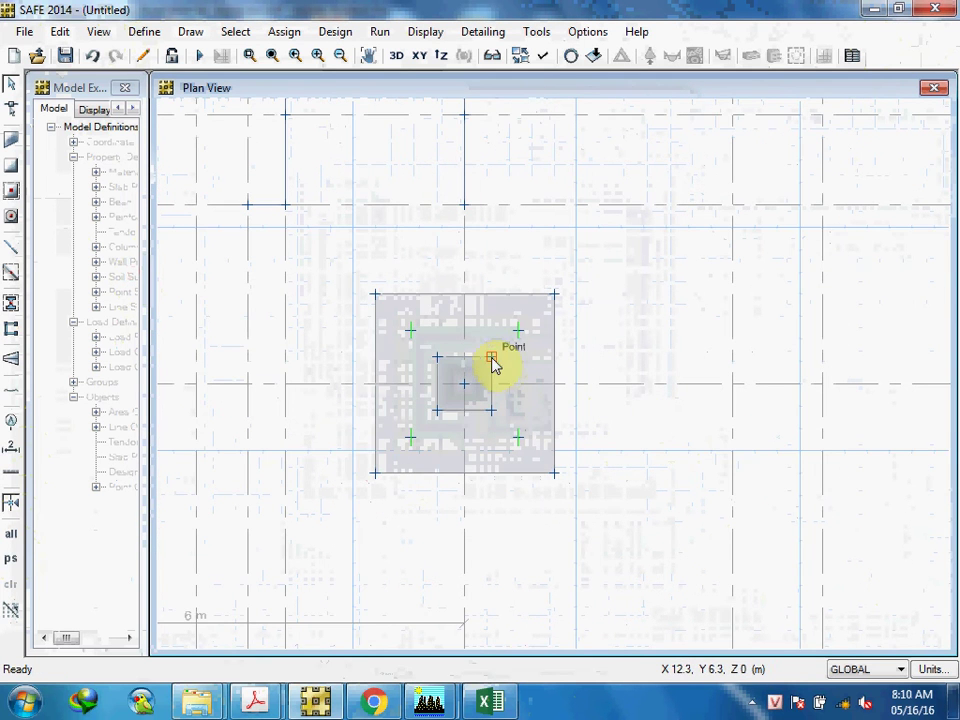
{"action": "left_click", "coordinate": [396, 55]}
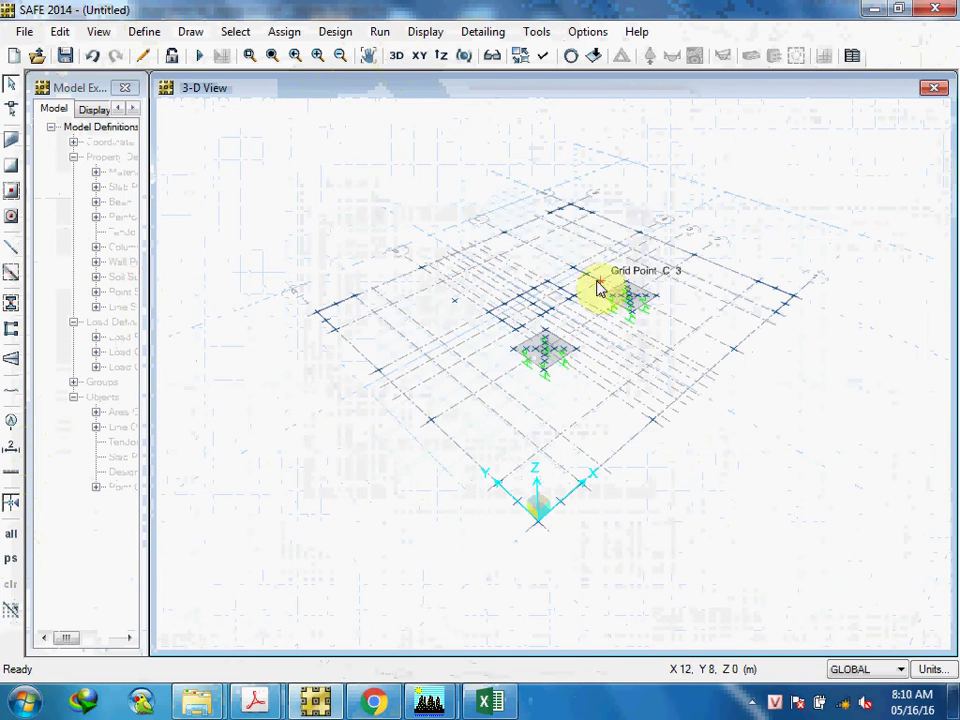
{"action": "scroll", "coordinate": [615, 300], "scroll_direction": "up", "scroll_amount": 5}
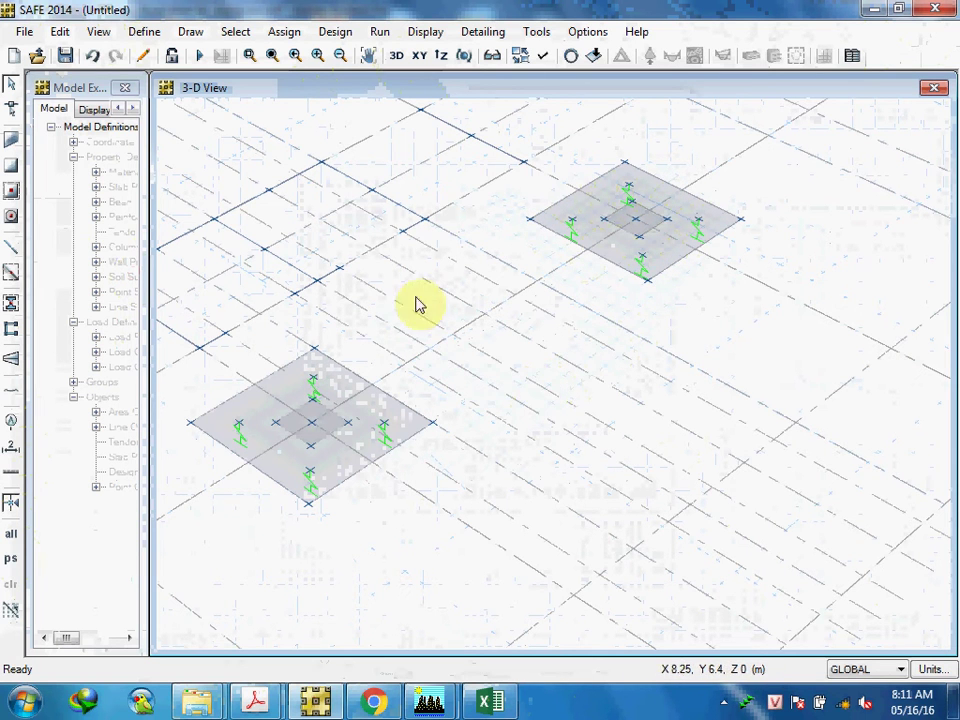
Start a layer A column design strip in plan view with start and end widths of 1 m on each side.
{"action": "left_click", "coordinate": [418, 58]}
{"action": "scroll", "coordinate": [497, 446], "scroll_direction": "up", "scroll_amount": 5}
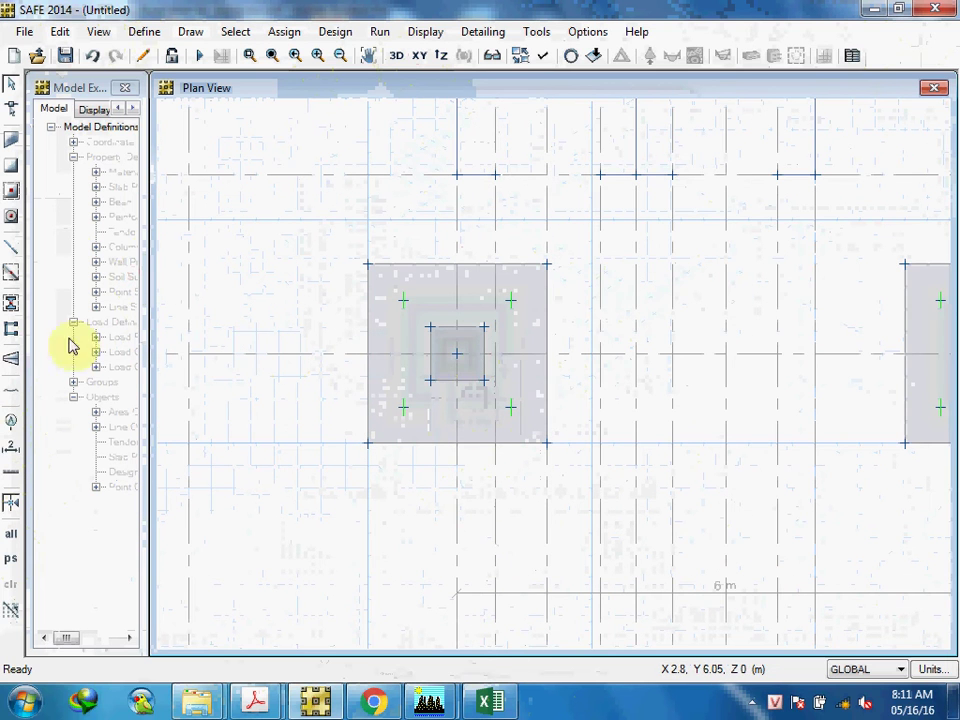
{"action": "left_click", "coordinate": [10, 358]}
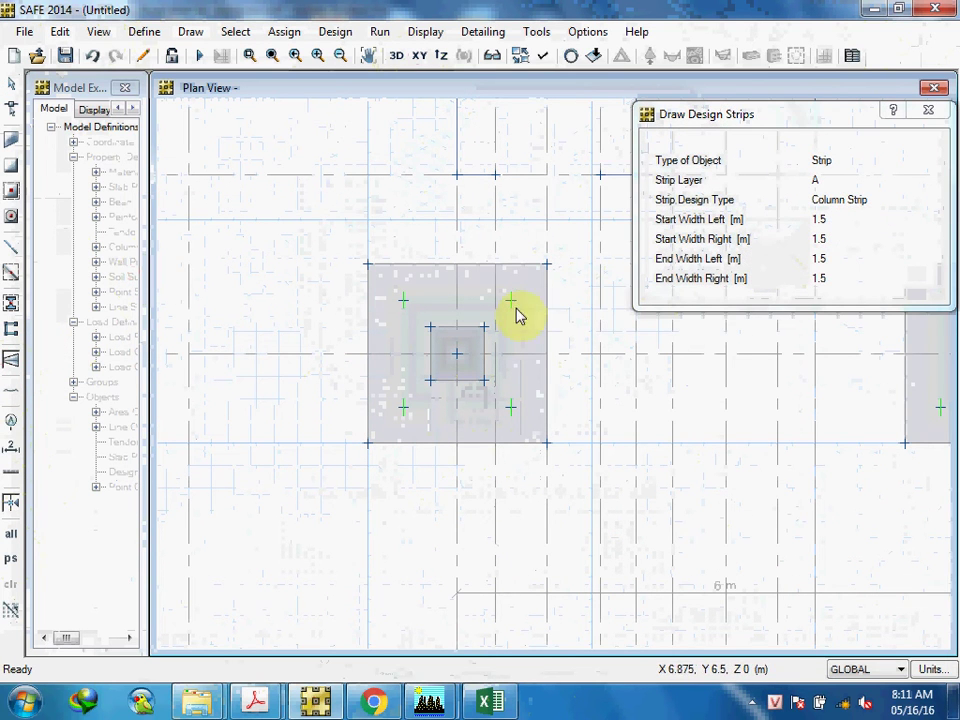
{"action": "left_click", "coordinate": [830, 221]}
{"action": "type", "text": "1"}
{"action": "left_click", "coordinate": [838, 240]}
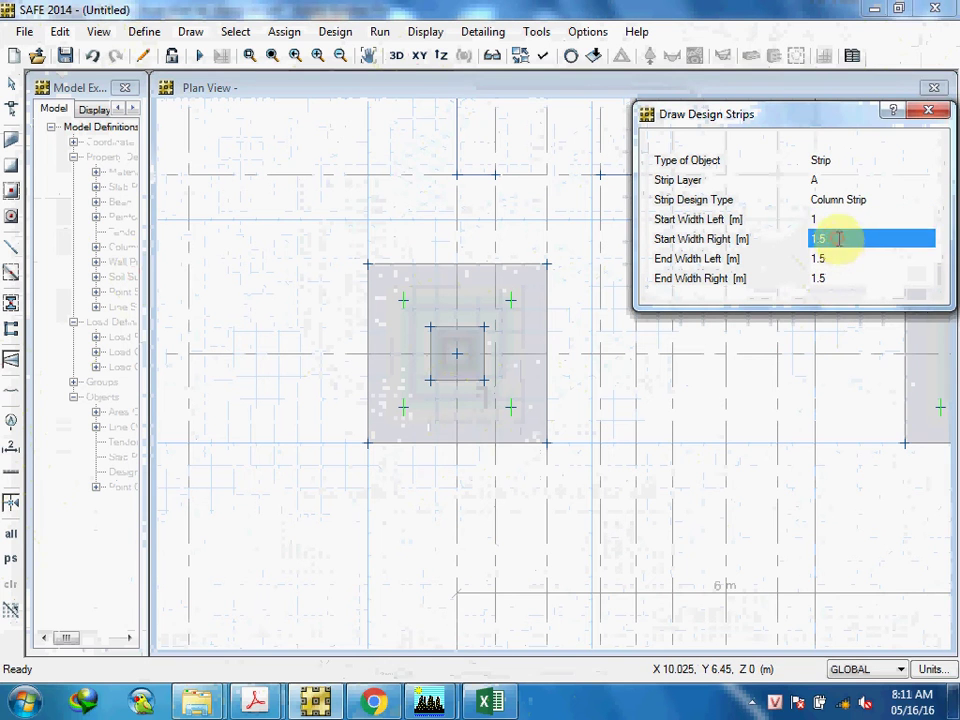
{"action": "type", "text": "1"}
{"action": "left_click", "coordinate": [838, 259]}
{"action": "type", "text": "1"}
{"action": "left_click", "coordinate": [834, 279]}
{"action": "type", "text": "1"}
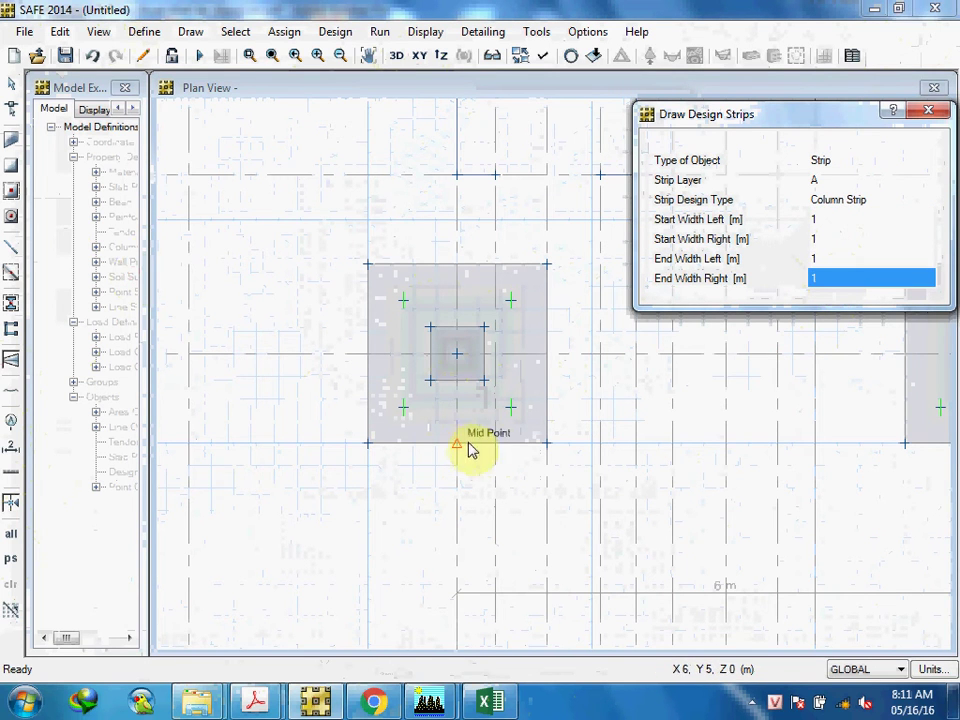
Draw layer A strips in the Y direction through the centres of the B-2 and C-2 footings, edge midpoint to edge midpoint.
{"action": "left_click", "coordinate": [465, 441]}
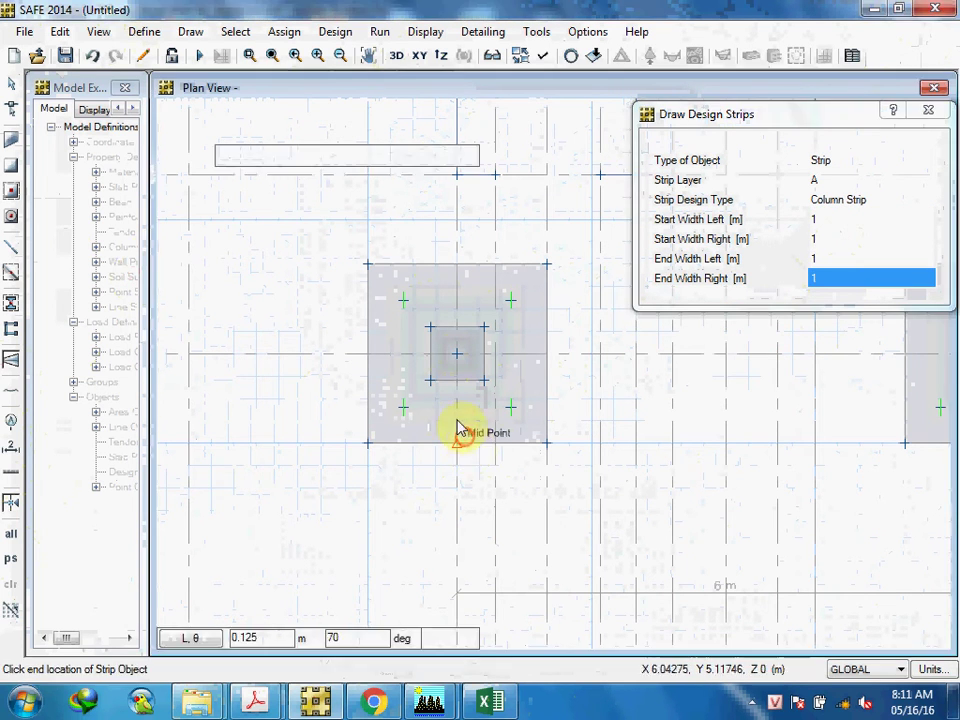
{"action": "left_click", "coordinate": [457, 276]}
{"action": "middle_click_drag", "start_coordinate": [570, 401], "coordinate": [294, 424]}
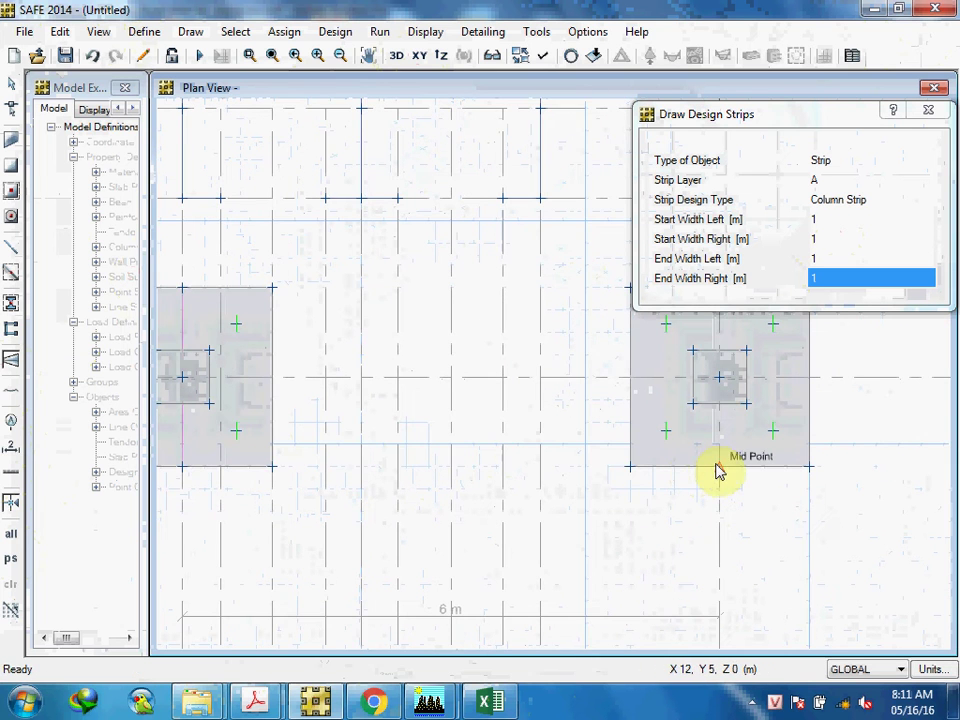
{"action": "middle_click_drag", "start_coordinate": [722, 467], "coordinate": [664, 557]}
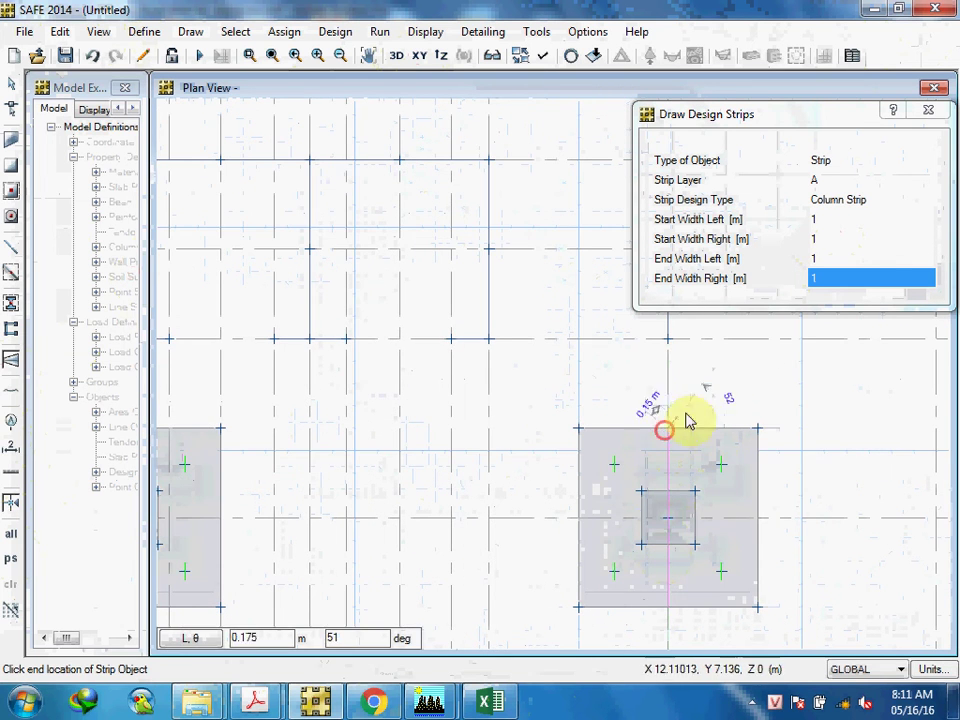
{"action": "left_click", "coordinate": [672, 427]}
Draw layer B column strips in the X direction across the C-2 and B-2 footings, between their edge midpoints.
{"action": "left_click", "coordinate": [829, 181]}
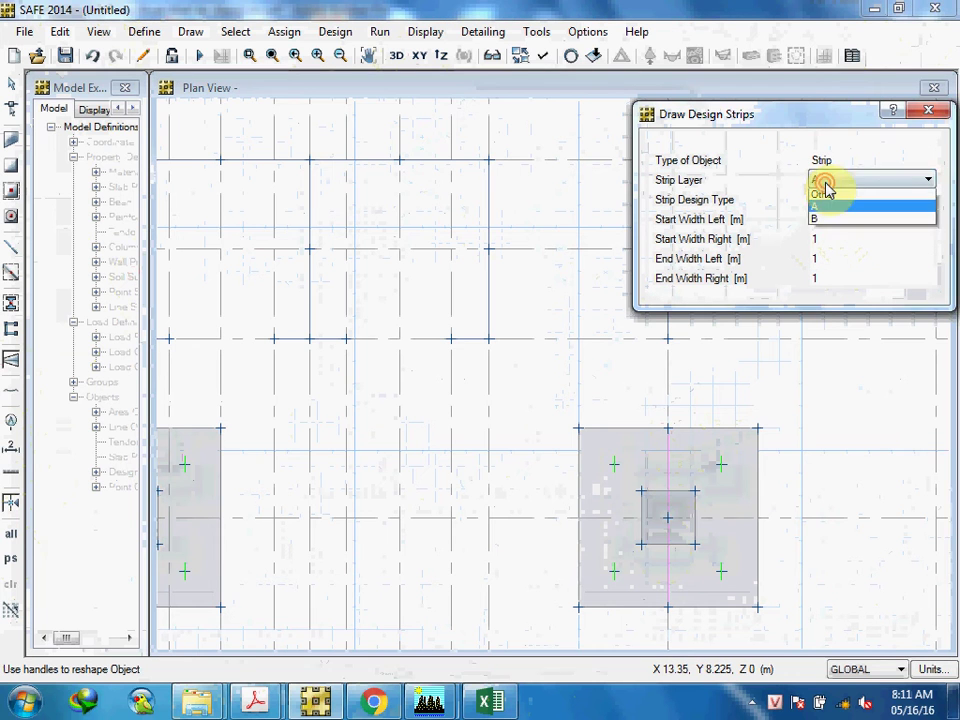
{"action": "left_click", "coordinate": [828, 218]}
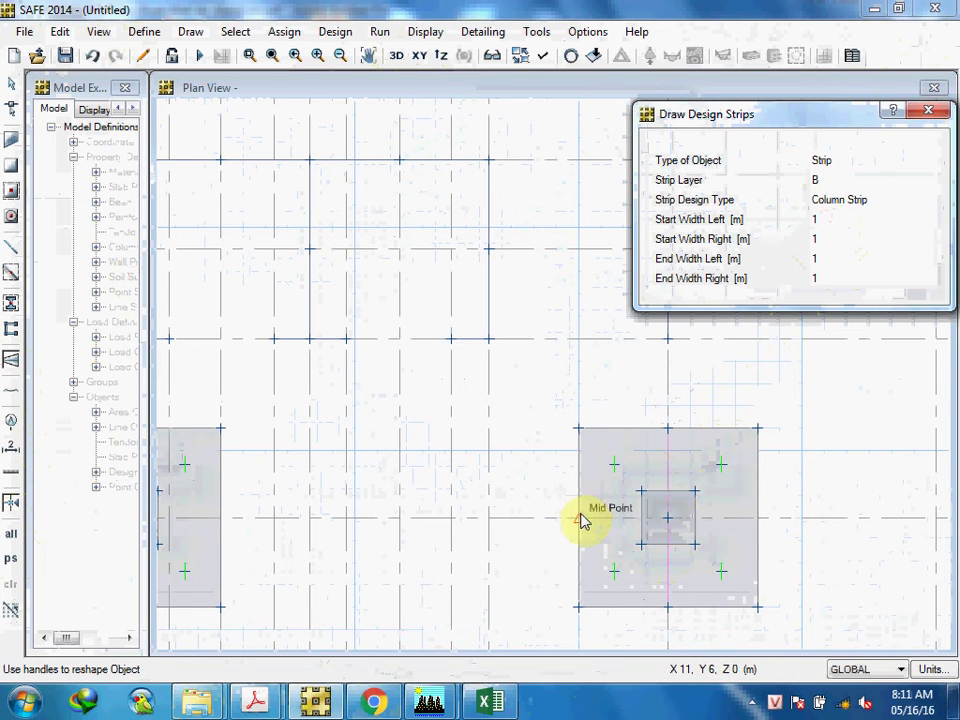
{"action": "left_click", "coordinate": [580, 513]}
{"action": "left_click", "coordinate": [755, 517]}
{"action": "key", "text": "Return"}
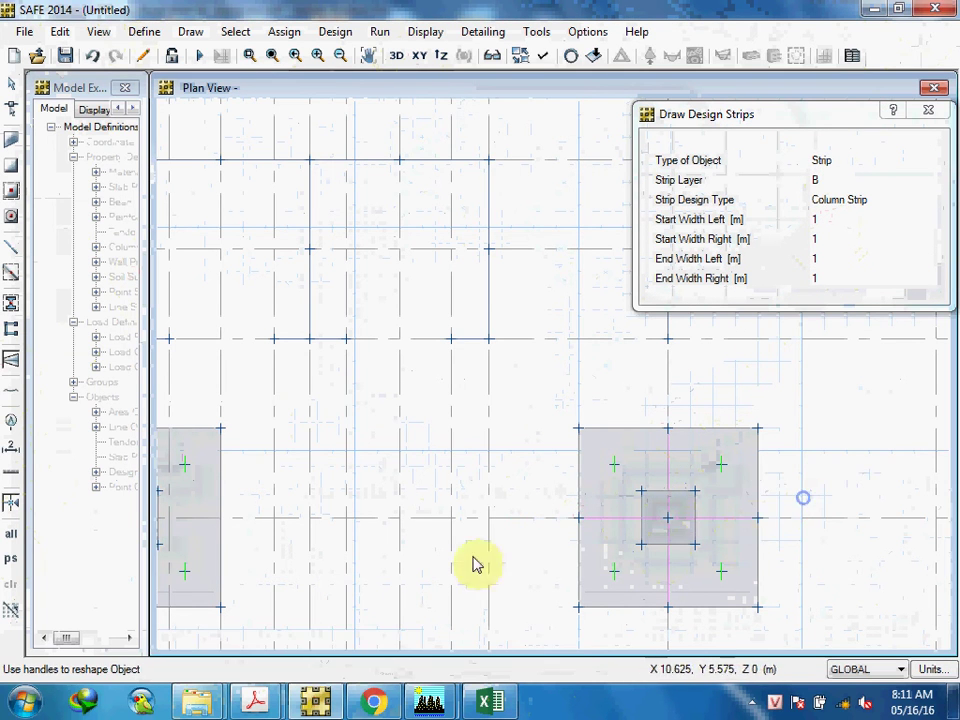
{"action": "middle_click_drag", "start_coordinate": [880, 559], "coordinate": [600, 566]}
{"action": "left_click", "coordinate": [296, 528]}
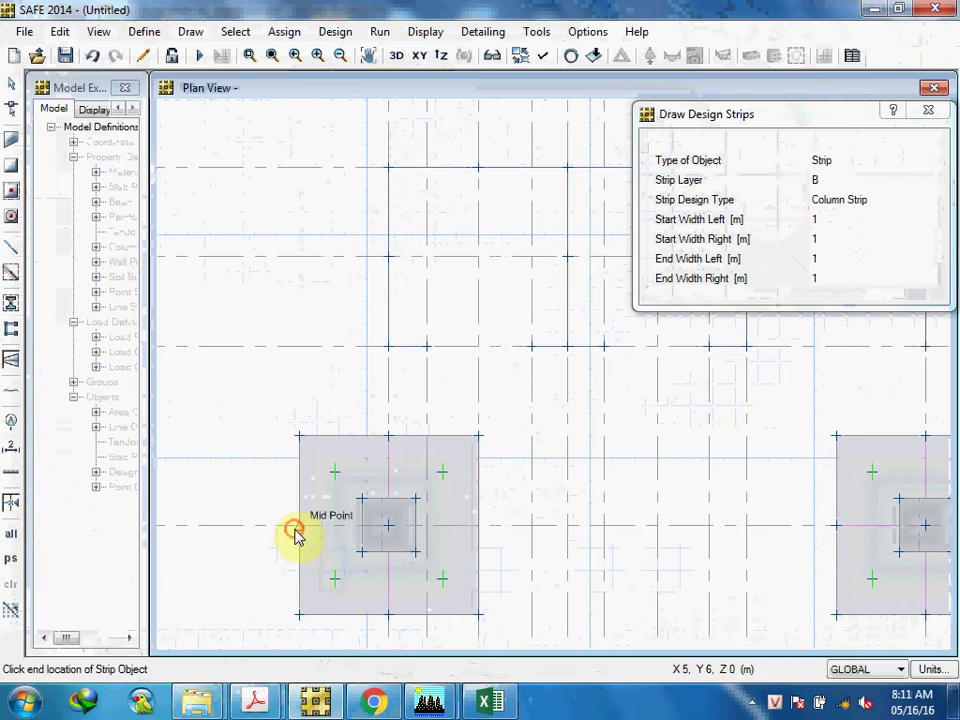
{"action": "left_click", "coordinate": [480, 527]}
{"action": "key", "text": "Return"}
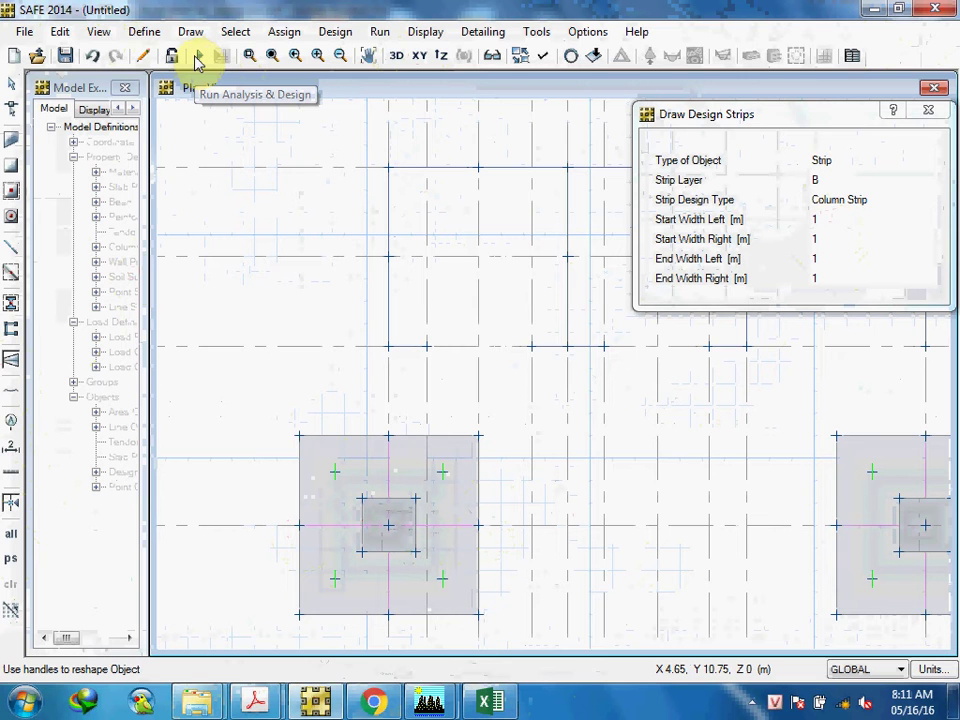
Add a new load combination COMB4 and set its combination type to Envelope.
{"action": "left_click", "coordinate": [58, 31]}
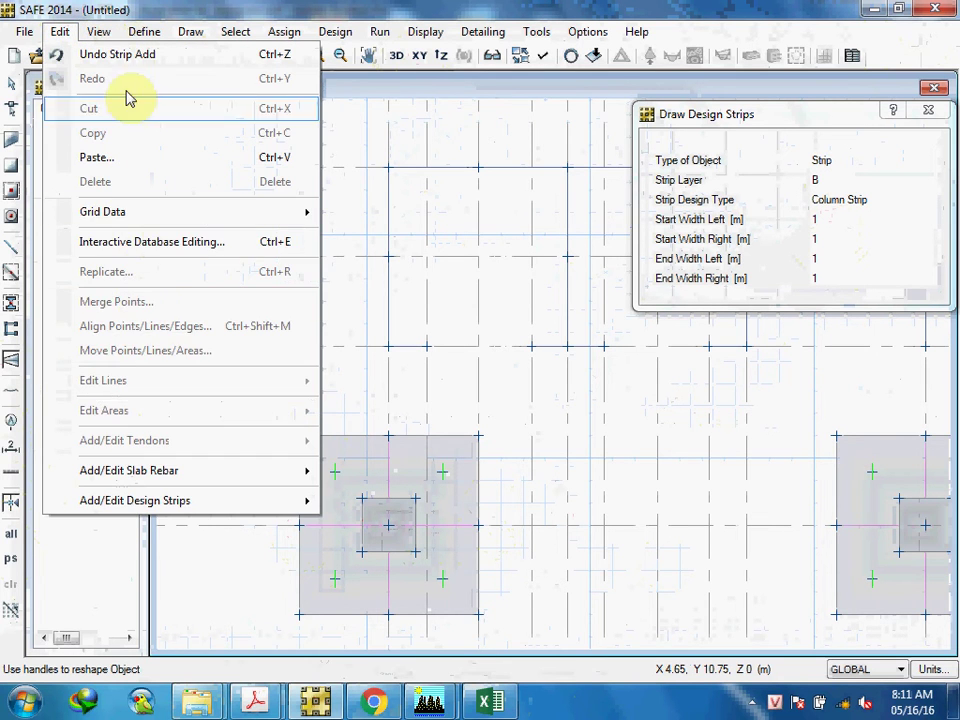
{"action": "left_click", "coordinate": [145, 29]}
{"action": "left_click", "coordinate": [142, 28]}
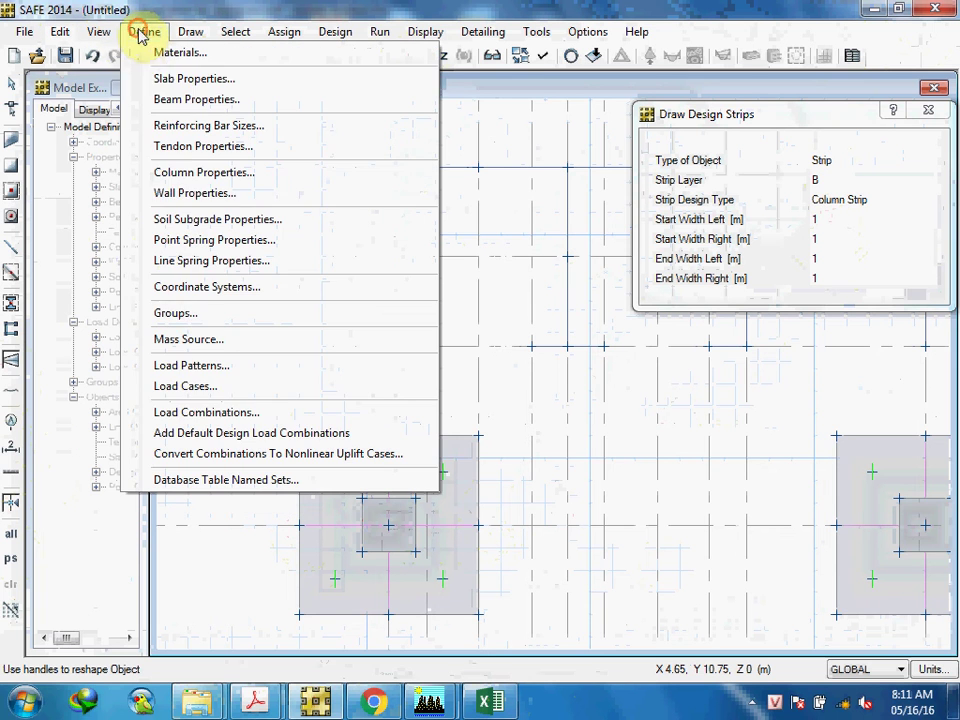
{"action": "left_click", "coordinate": [214, 410]}
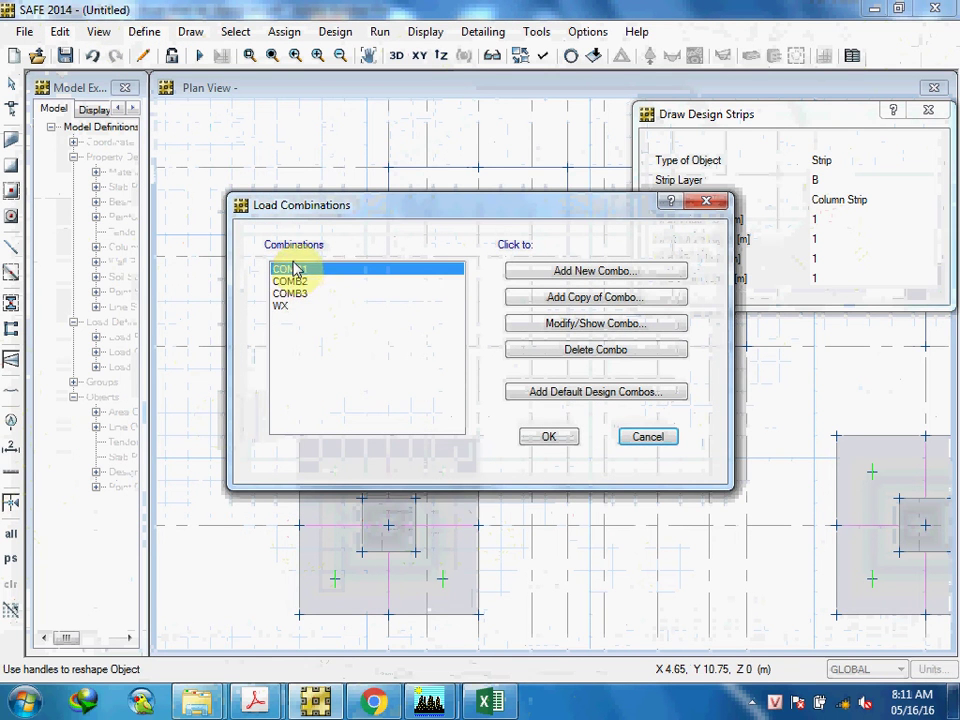
{"action": "left_click", "coordinate": [604, 274]}
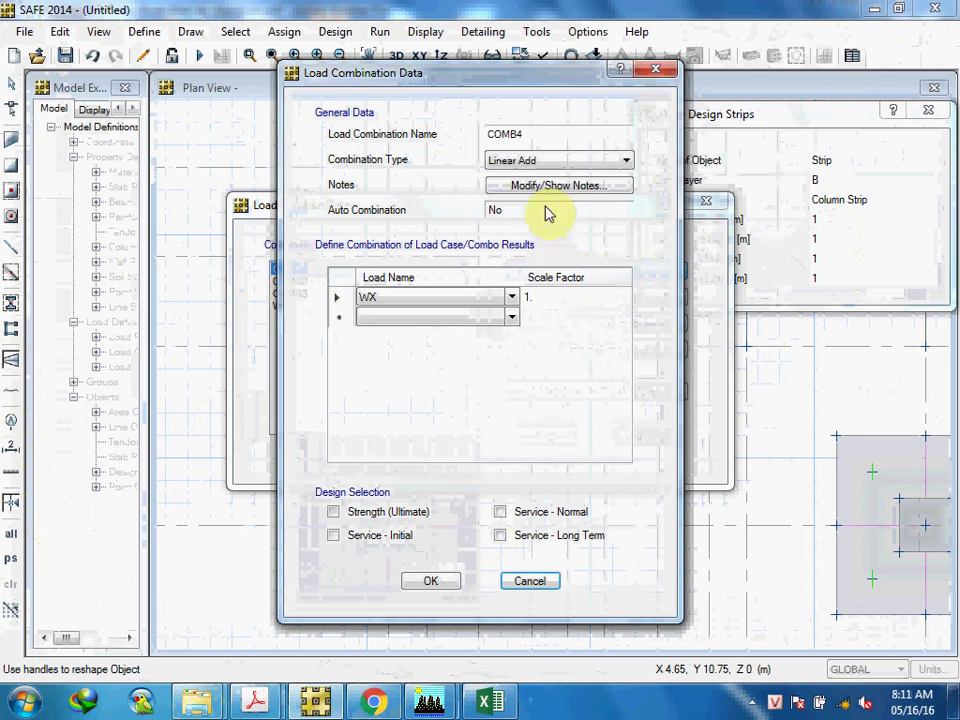
{"action": "left_click", "coordinate": [542, 163]}
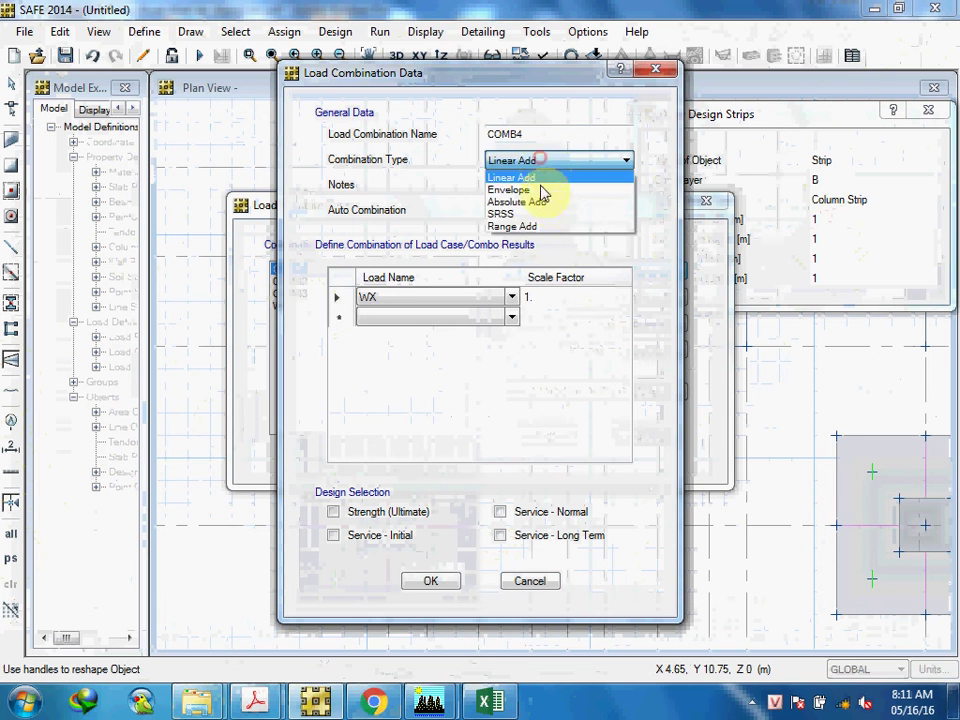
{"action": "left_click", "coordinate": [540, 190]}
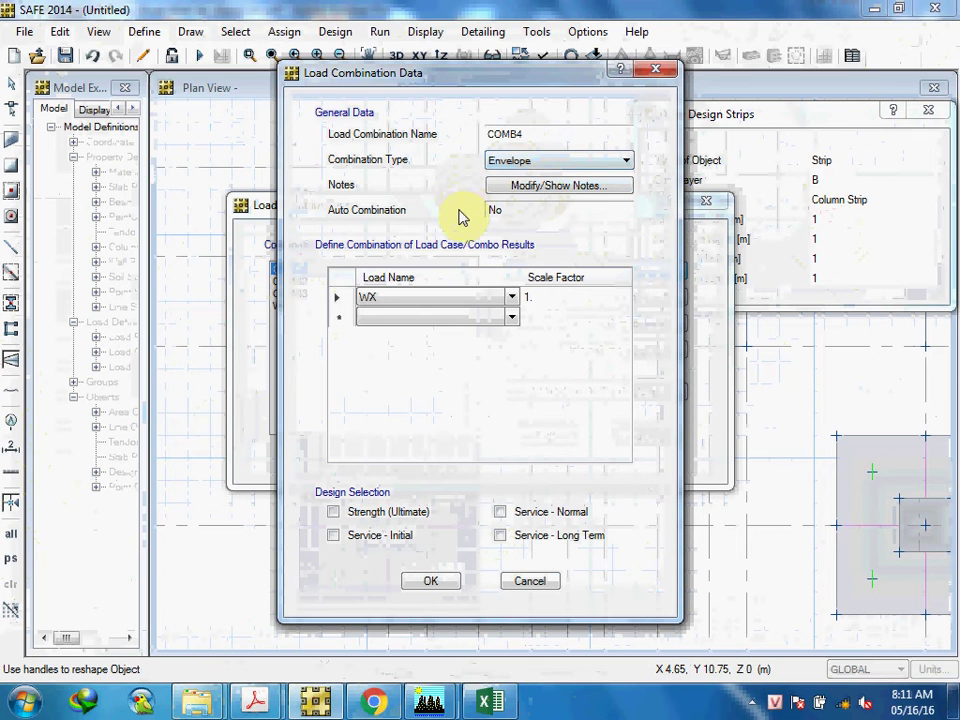
Include COMB1 and COMB3 in the envelope combination and accept the load combinations.
{"action": "left_click", "coordinate": [397, 299]}
{"action": "left_click", "coordinate": [397, 299]}
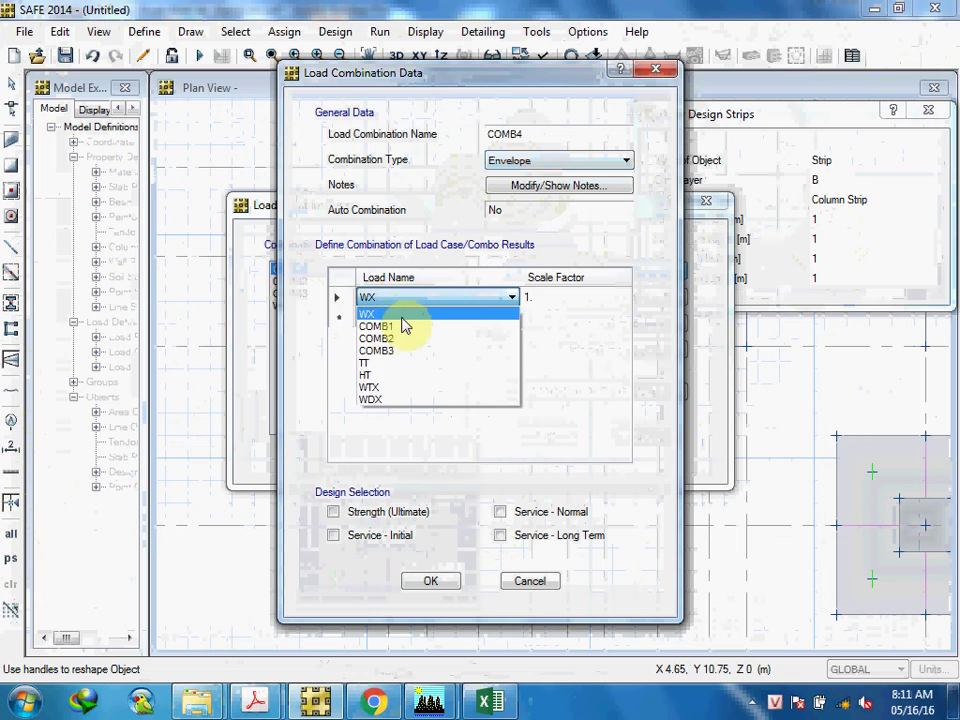
{"action": "left_click", "coordinate": [404, 325]}
{"action": "left_click", "coordinate": [403, 318]}
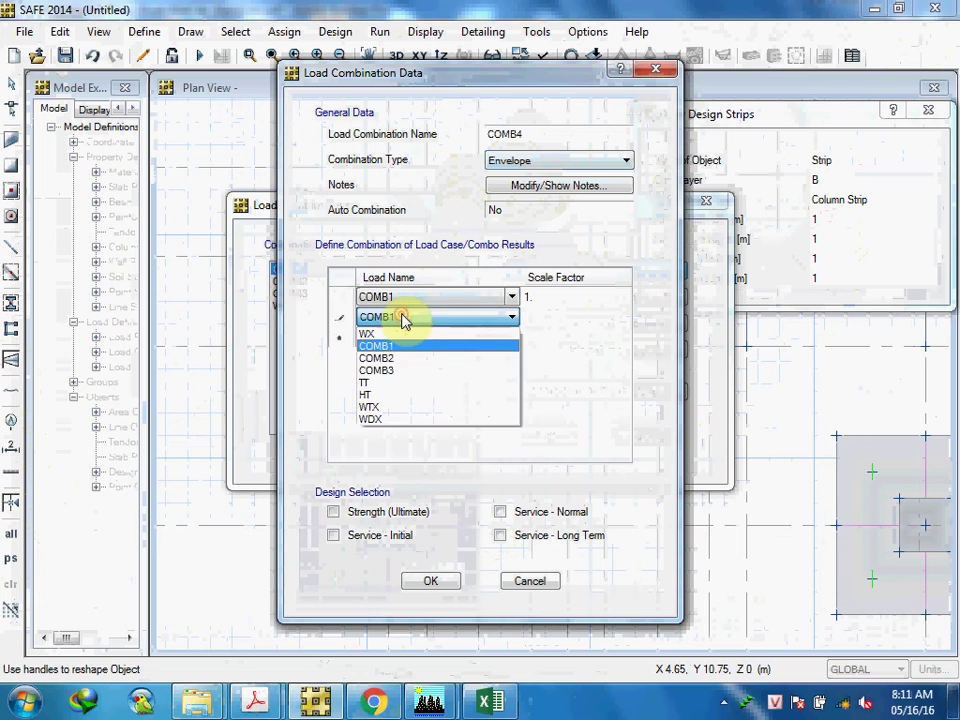
{"action": "left_click", "coordinate": [403, 358]}
{"action": "left_click", "coordinate": [410, 320]}
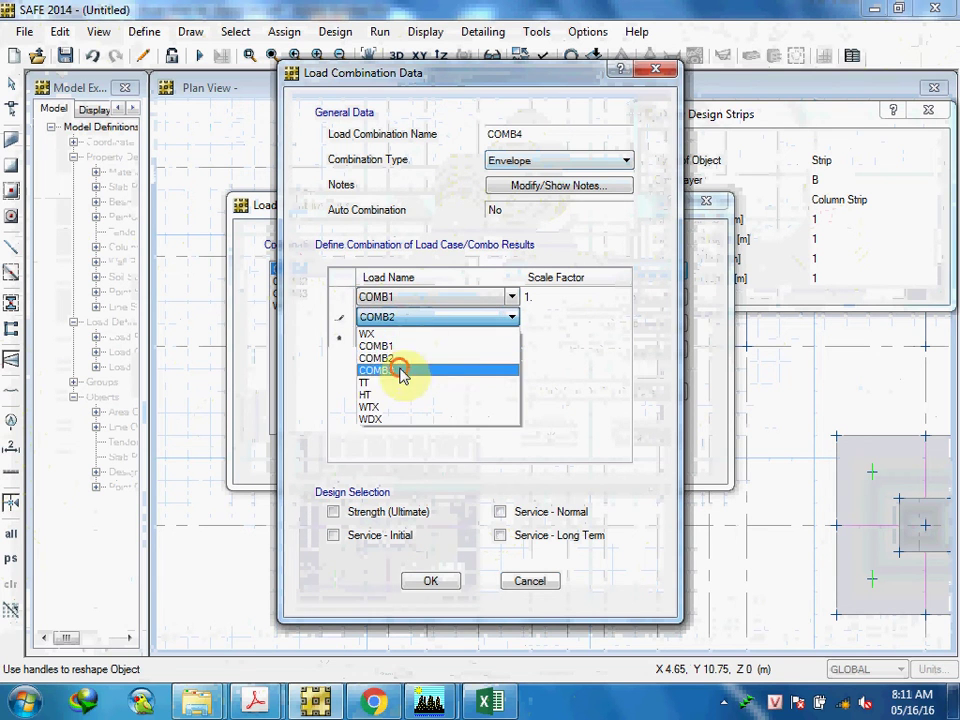
{"action": "left_click", "coordinate": [401, 369]}
{"action": "left_click", "coordinate": [435, 583]}
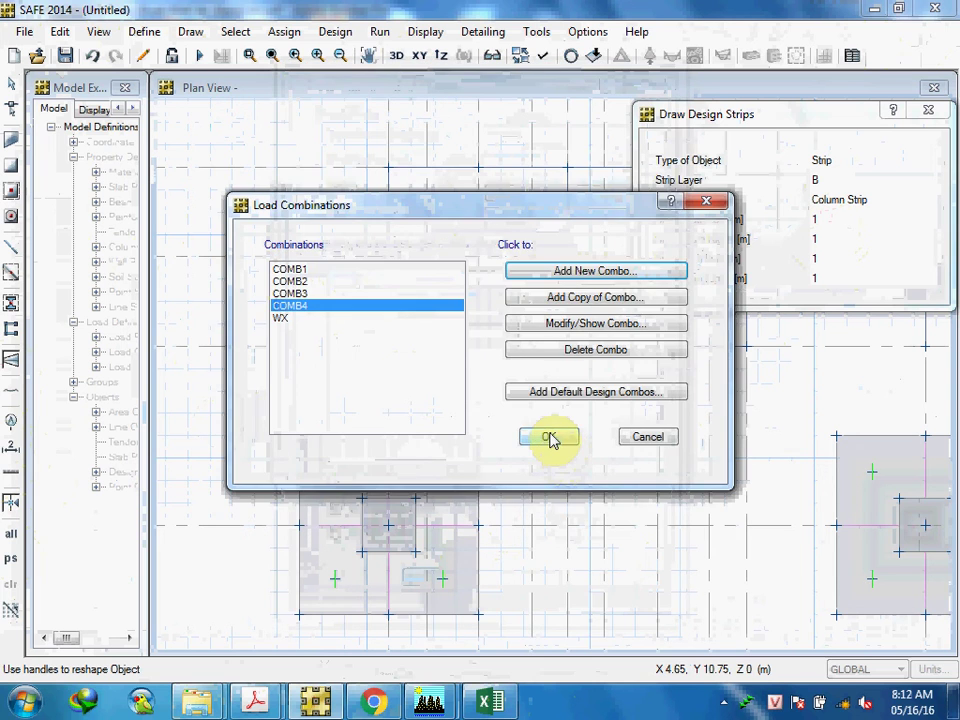
{"action": "left_click", "coordinate": [548, 437]}
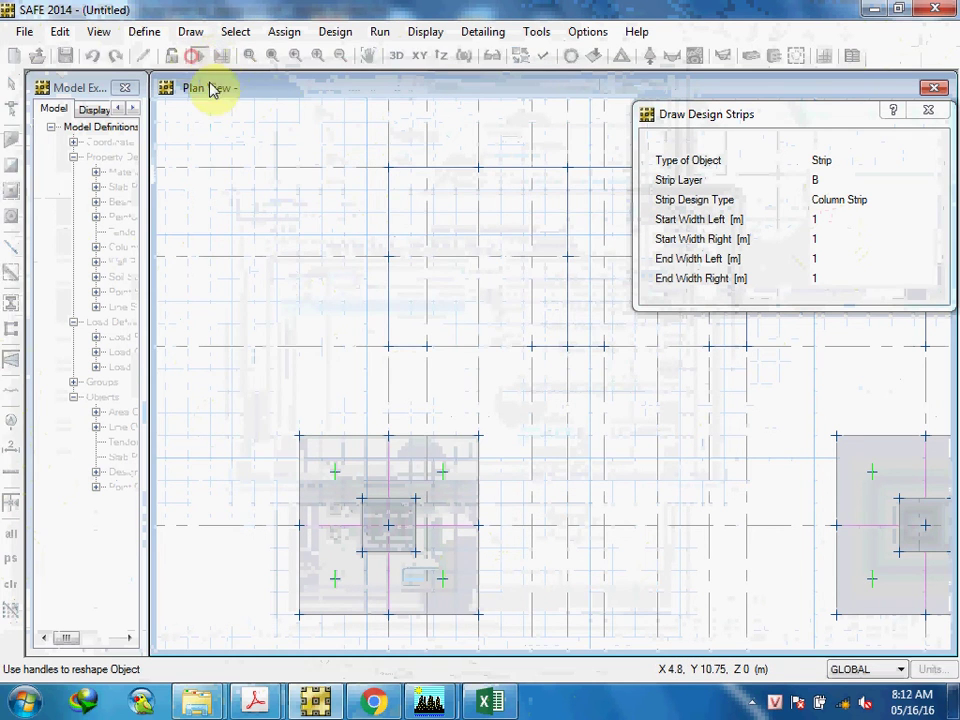
Run the analysis and design, saving the model as "mong 4c" in the safe MONGCOC folder.
{"action": "key", "text": "ctrl+s"}
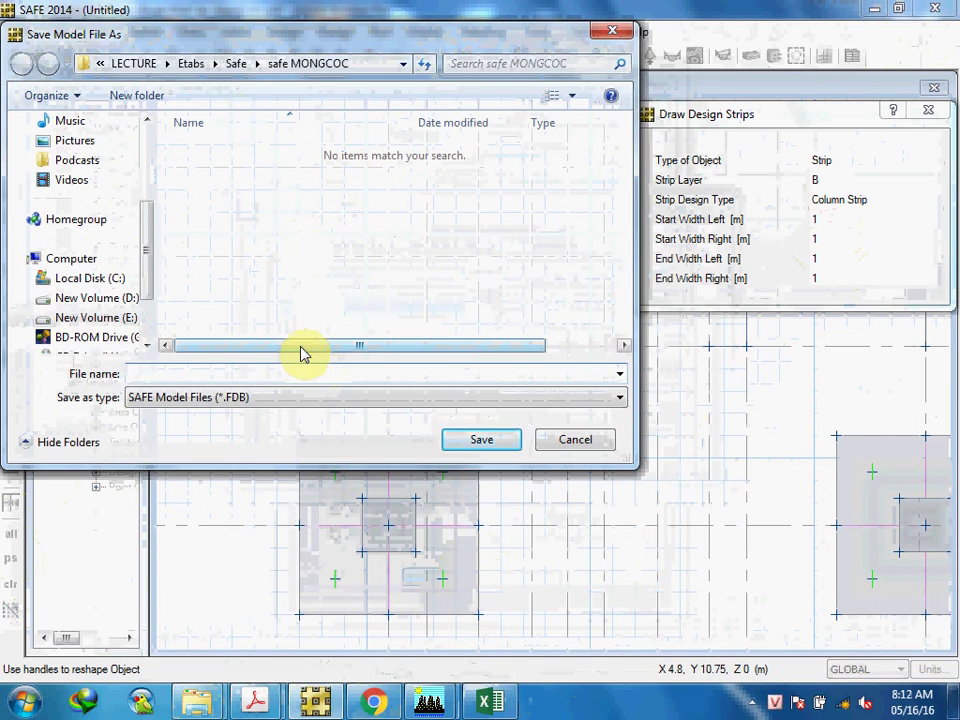
{"action": "type", "text": "mong 4c"}
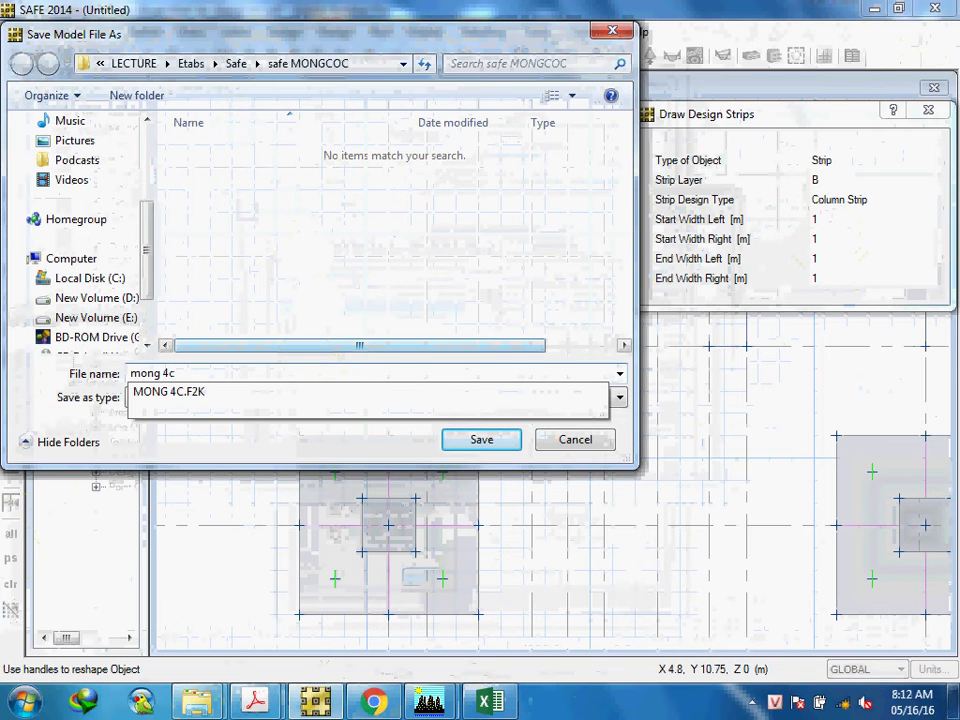
{"action": "key", "text": "Return"}
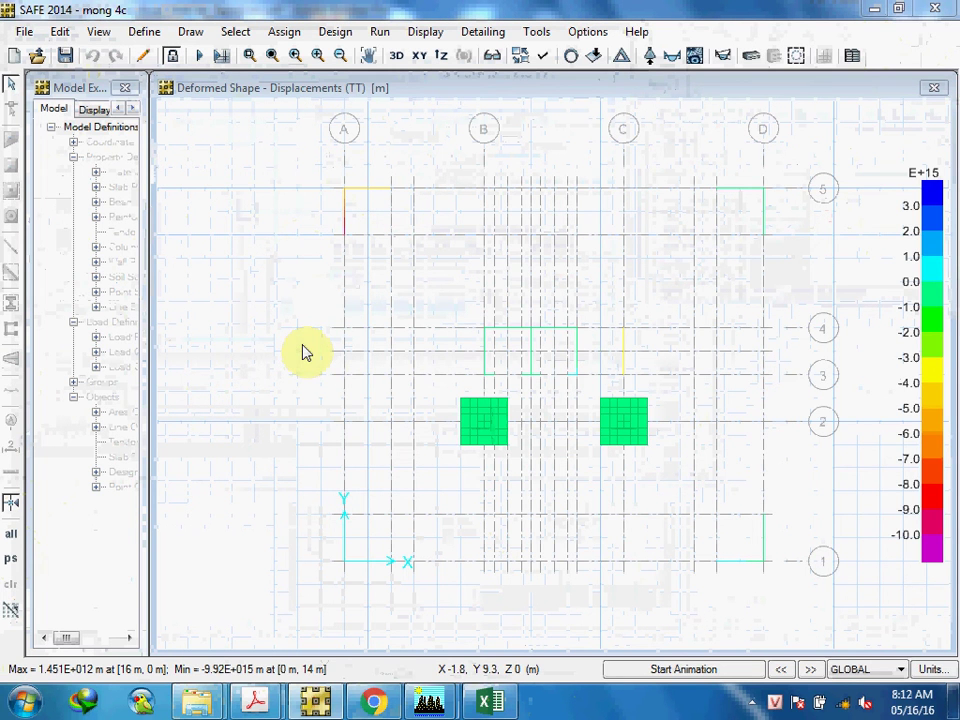
Display the Fz point reactions as arrows for load combination COMB4.
{"action": "left_click", "coordinate": [651, 57]}
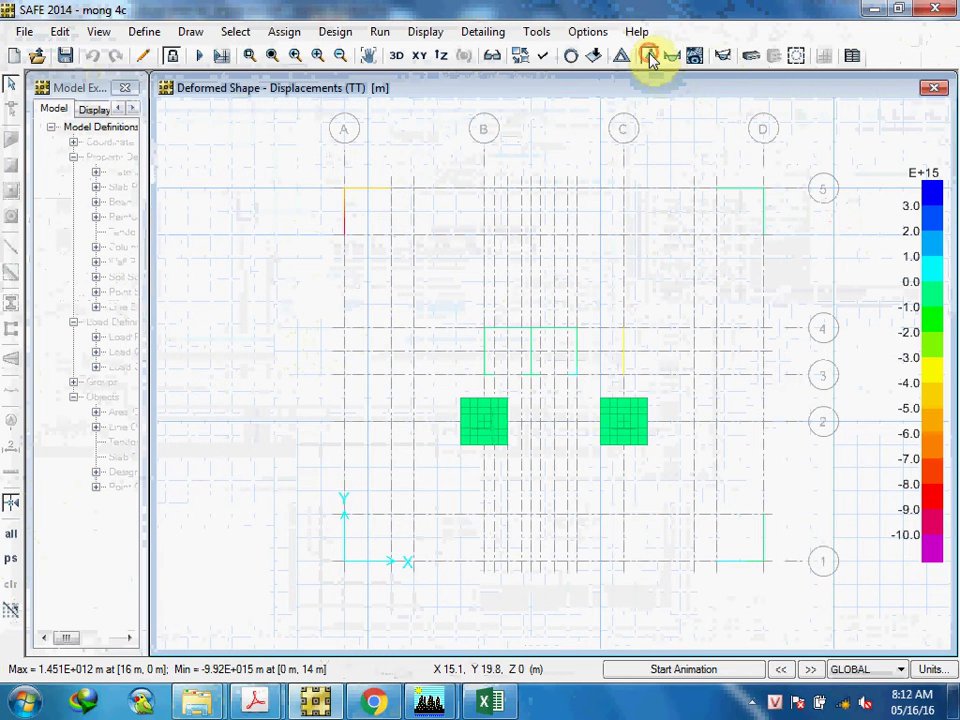
{"action": "left_click", "coordinate": [372, 172]}
{"action": "left_click", "coordinate": [466, 166]}
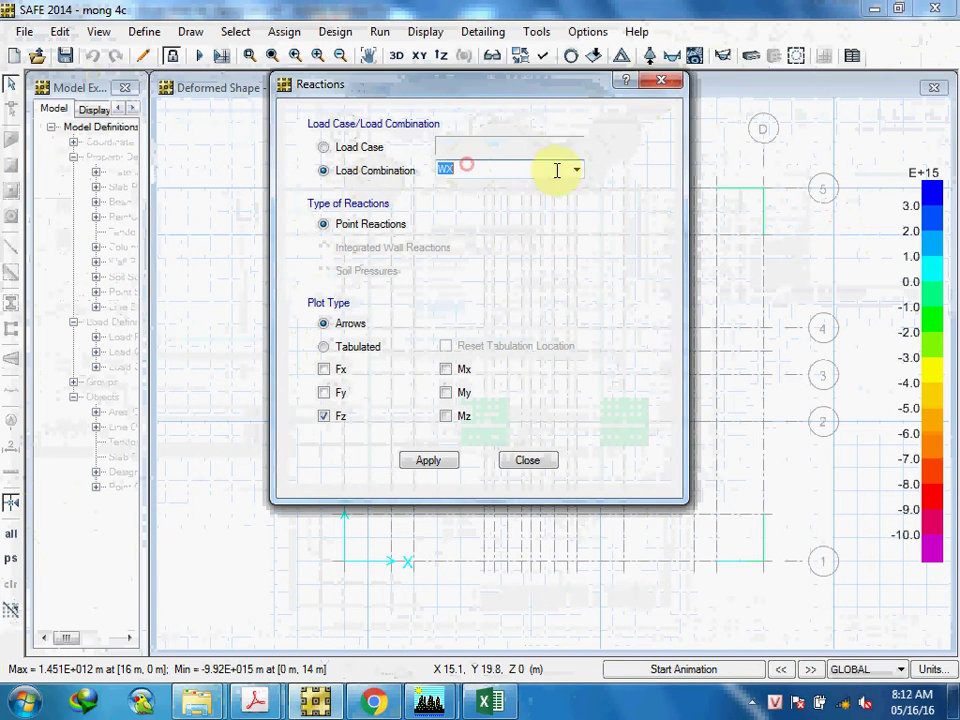
{"action": "left_click", "coordinate": [577, 170]}
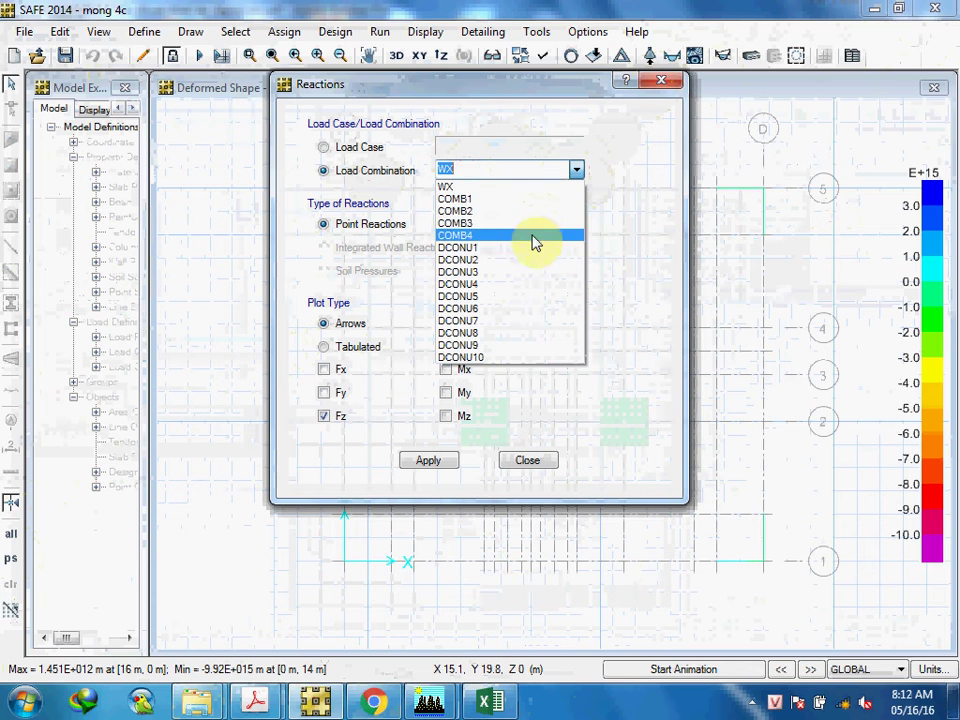
{"action": "left_click", "coordinate": [535, 236]}
{"action": "left_click", "coordinate": [432, 460]}
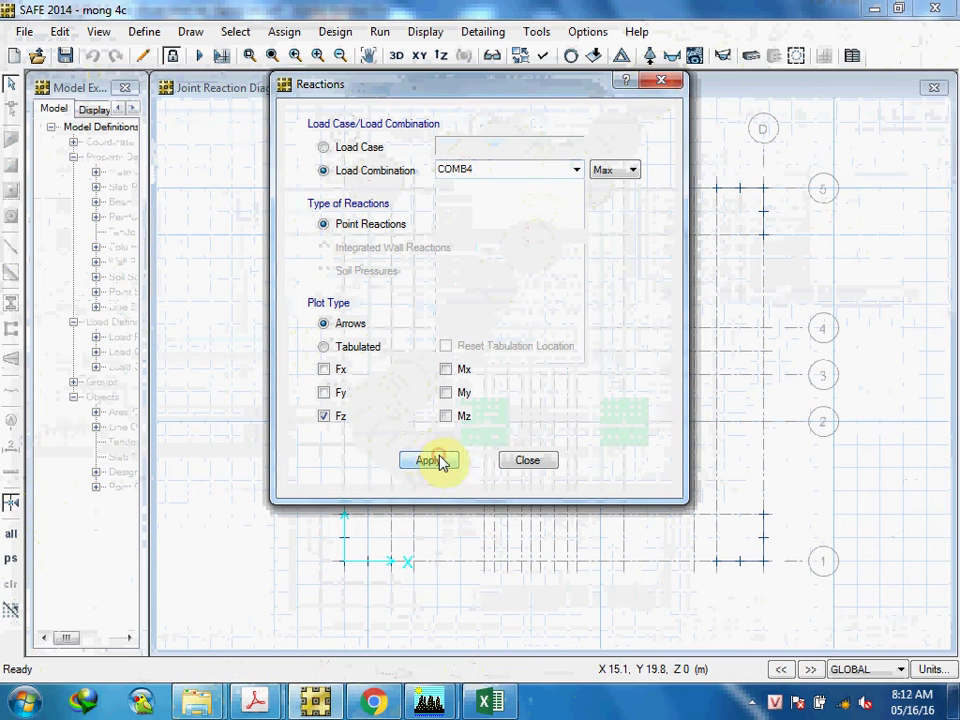
{"action": "left_click", "coordinate": [529, 461]}
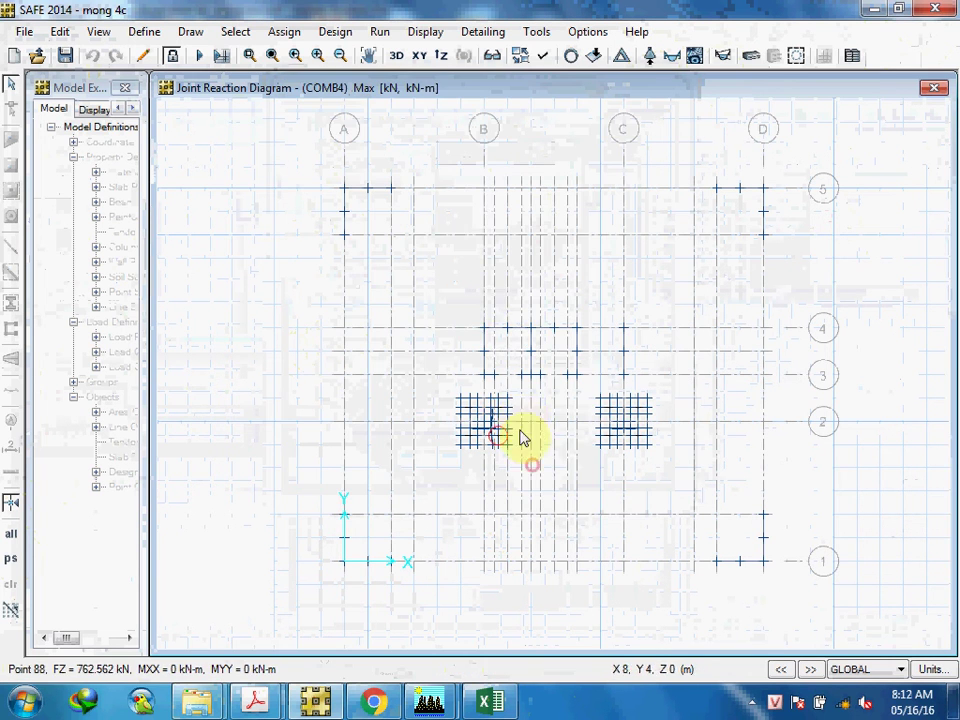
Examine the COMB4 pile reactions of the B-2 footing in the 3D view.
{"action": "left_click", "coordinate": [396, 55]}
{"action": "scroll", "coordinate": [604, 439], "scroll_direction": "up", "scroll_amount": 3}
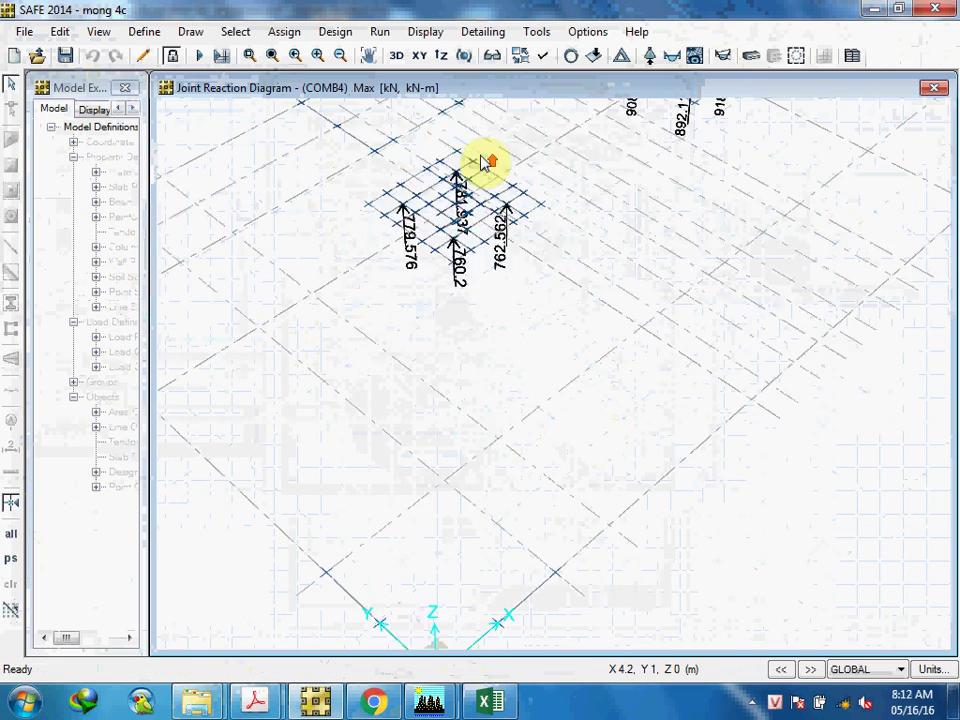
{"action": "scroll", "coordinate": [480, 161], "scroll_direction": "up", "scroll_amount": 2}
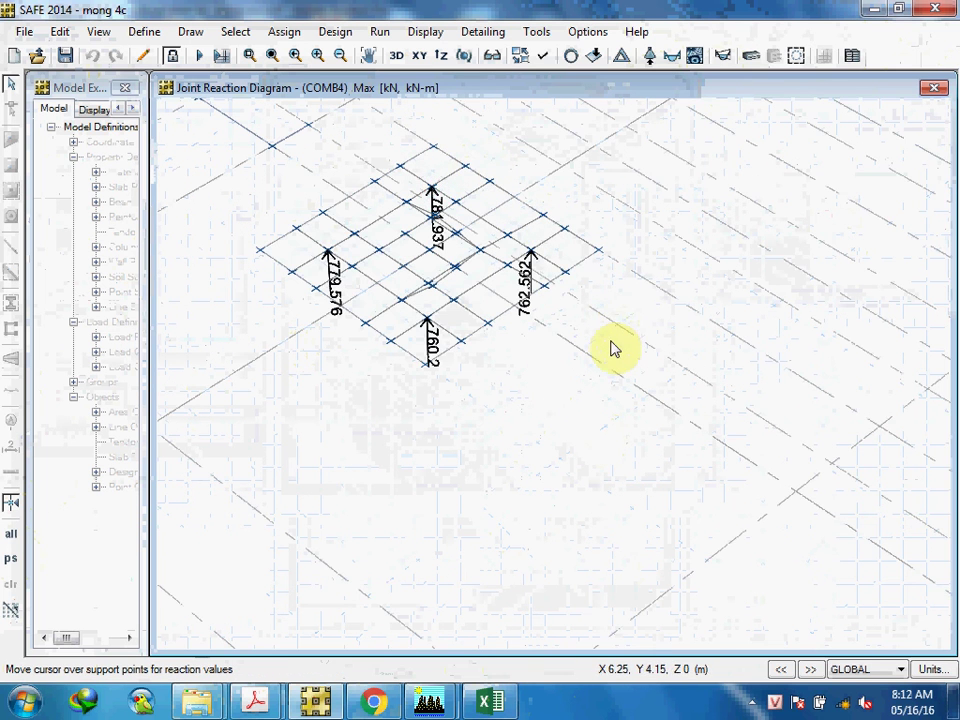
{"action": "scroll", "coordinate": [606, 356], "scroll_direction": "up", "scroll_amount": 2}
{"action": "middle_click_drag", "start_coordinate": [666, 450], "coordinate": [729, 492]}
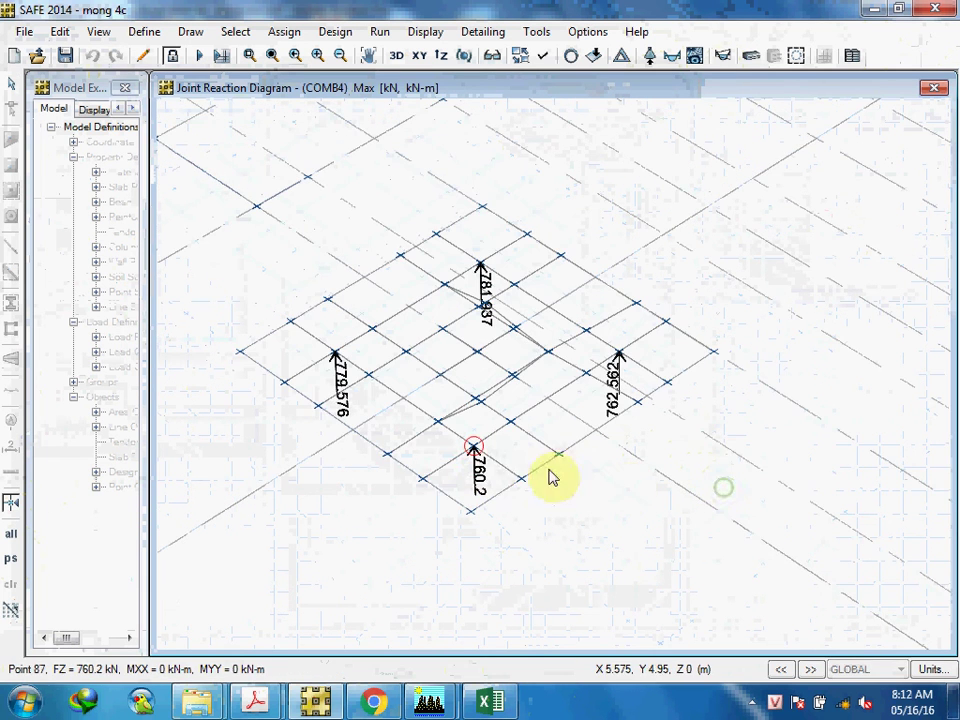
{"action": "mouse_move", "coordinate": [343, 393]}
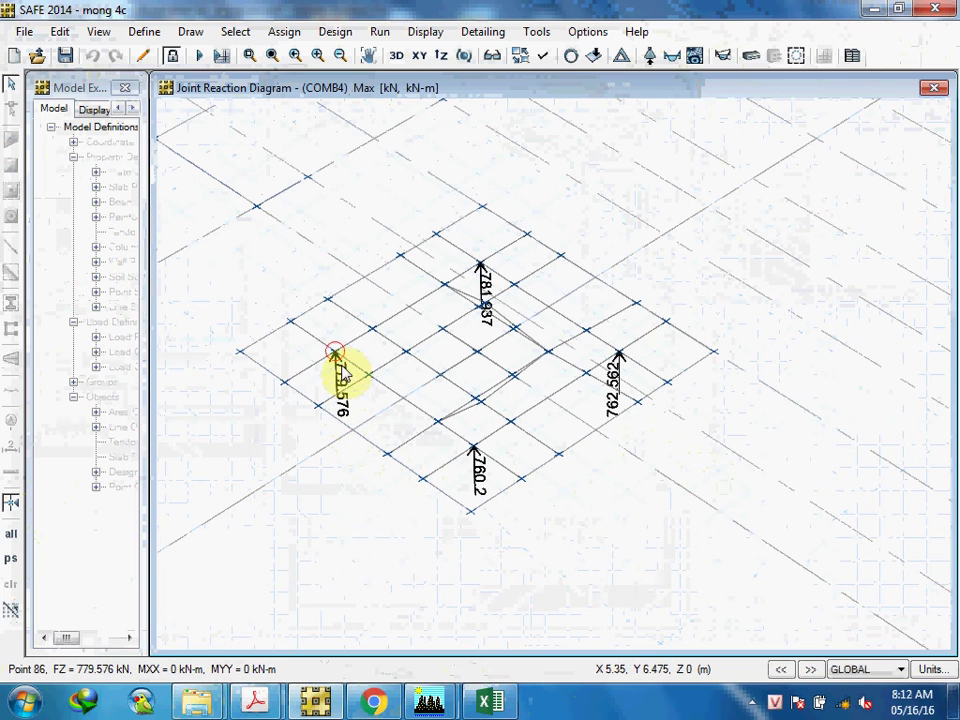
Read the COMB4 reaction at each pile of the B-2 footing and of the neighbouring C-2 footing.
{"action": "mouse_move", "coordinate": [475, 272]}
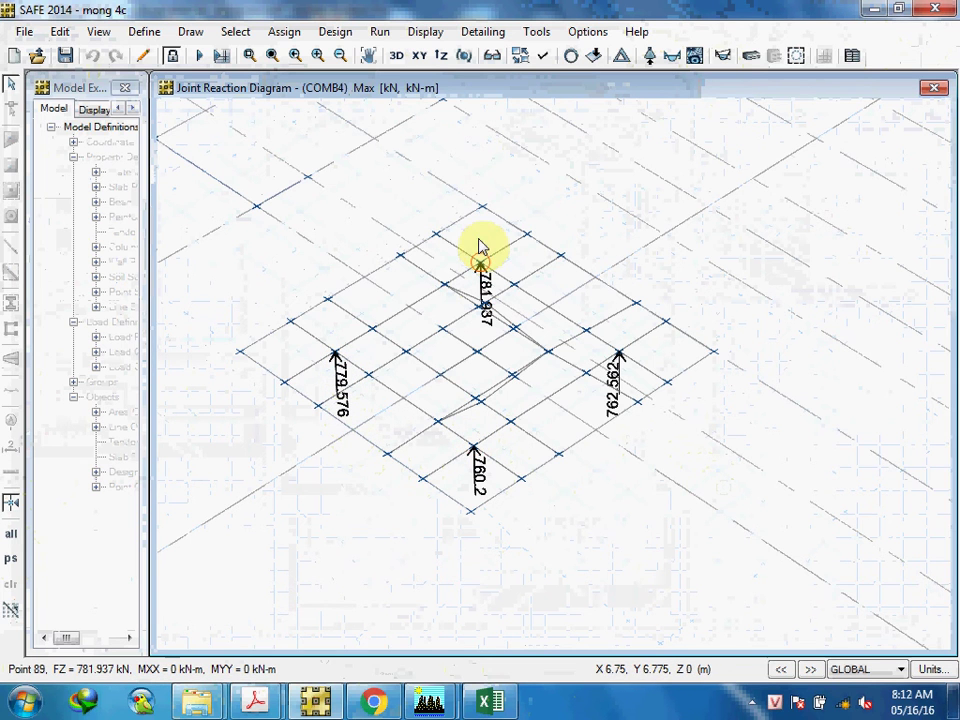
{"action": "mouse_move", "coordinate": [622, 358]}
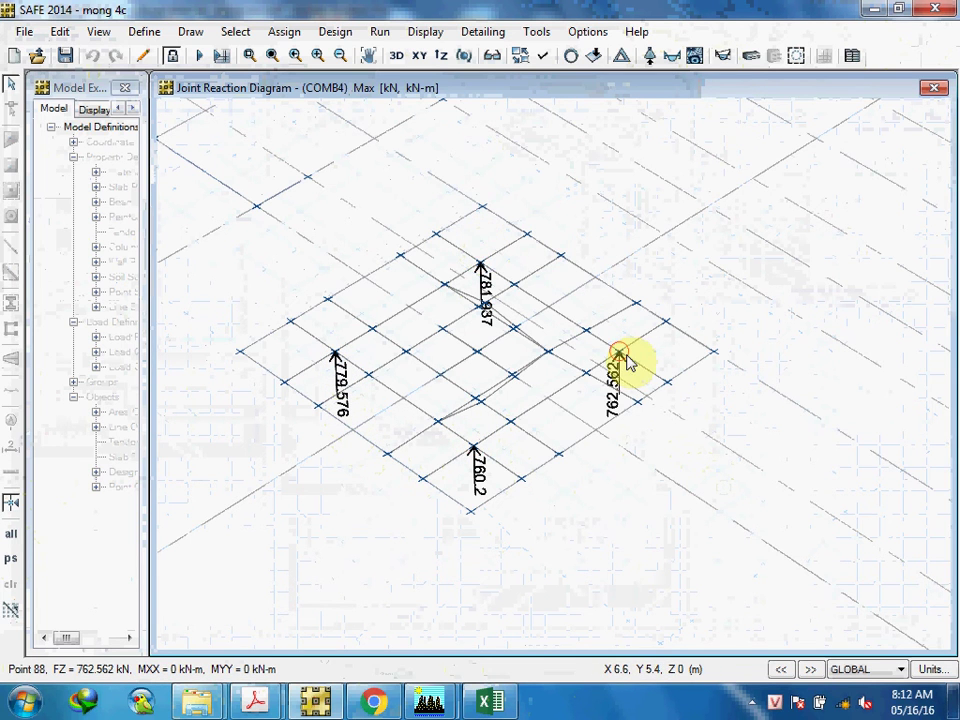
{"action": "middle_click_drag", "start_coordinate": [621, 369], "coordinate": [580, 495]}
{"action": "mouse_move", "coordinate": [494, 305]}
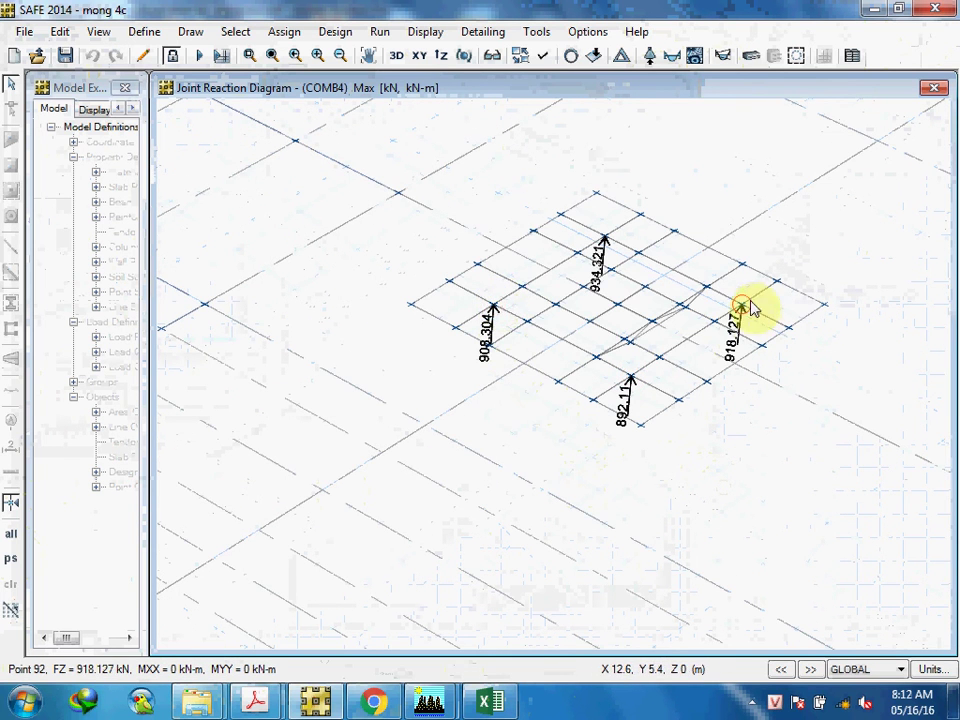
{"action": "mouse_move", "coordinate": [610, 245]}
{"action": "mouse_move", "coordinate": [630, 382]}
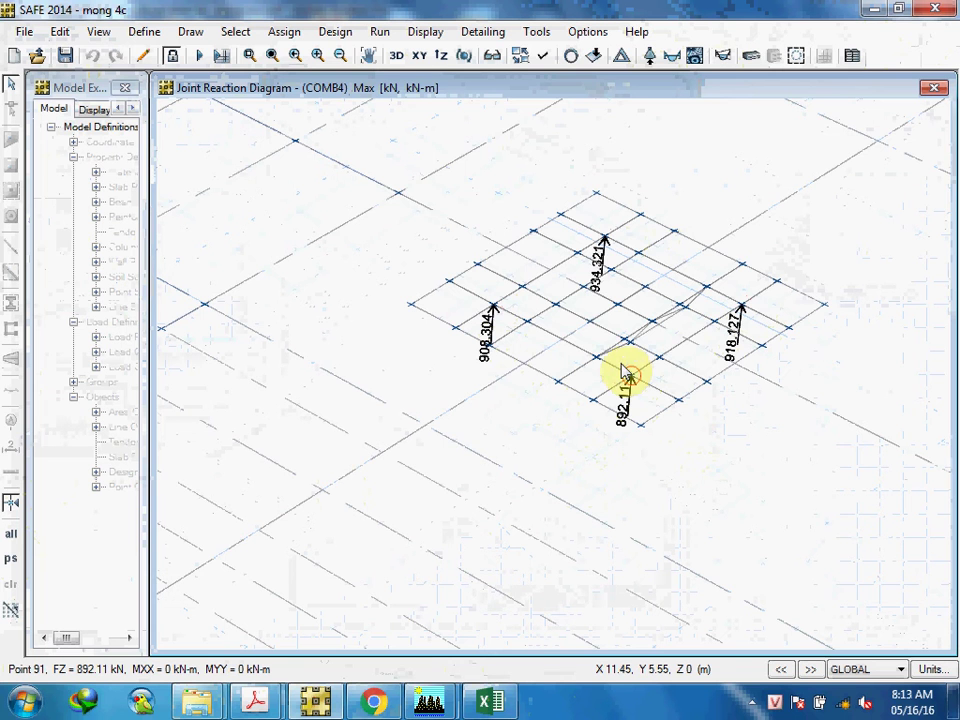
{"action": "middle_click_drag", "start_coordinate": [461, 246], "coordinate": [447, 233]}
{"action": "scroll", "coordinate": [499, 268], "scroll_direction": "down", "scroll_amount": 5}
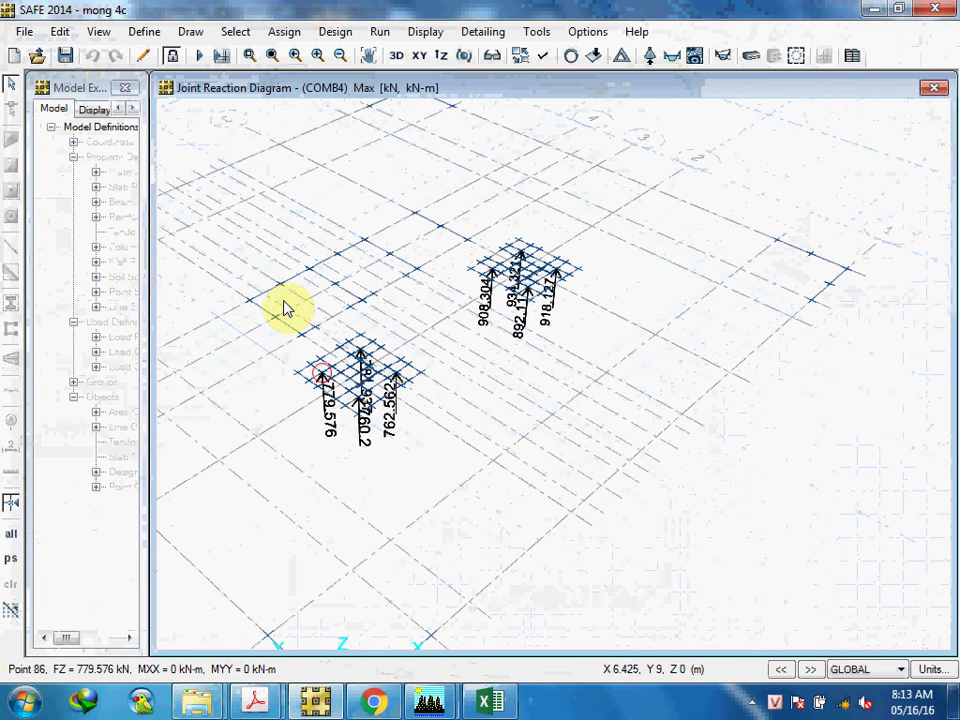
{"action": "scroll", "coordinate": [529, 255], "scroll_direction": "up", "scroll_amount": 5}
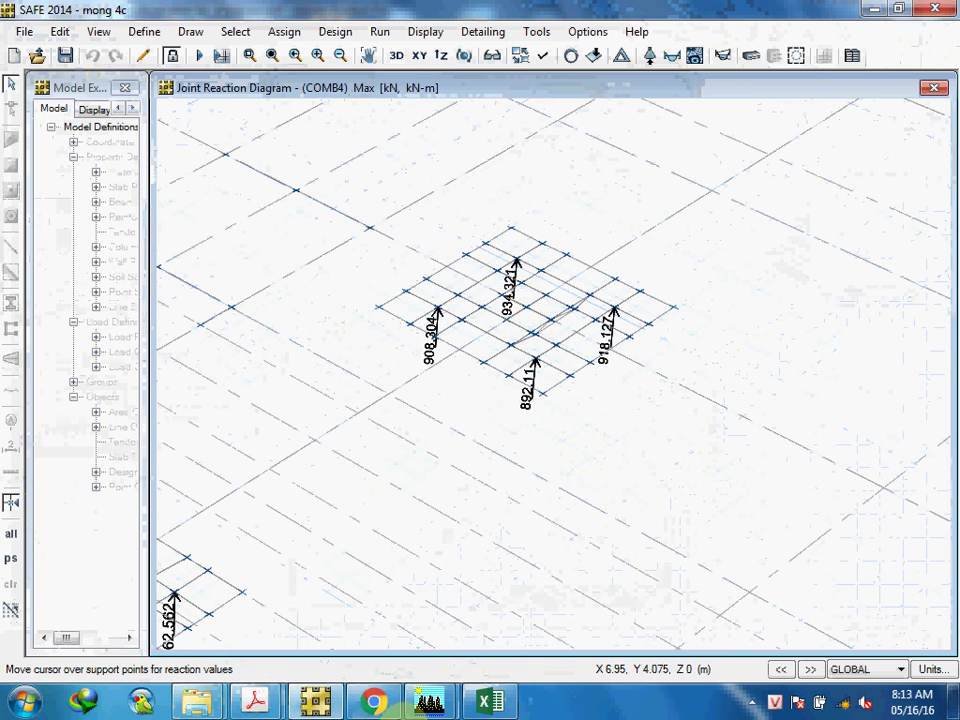
Switch to the Excel workbook Book1 and enter 934/1200 in cell K23.
{"action": "left_click", "coordinate": [492, 700]}
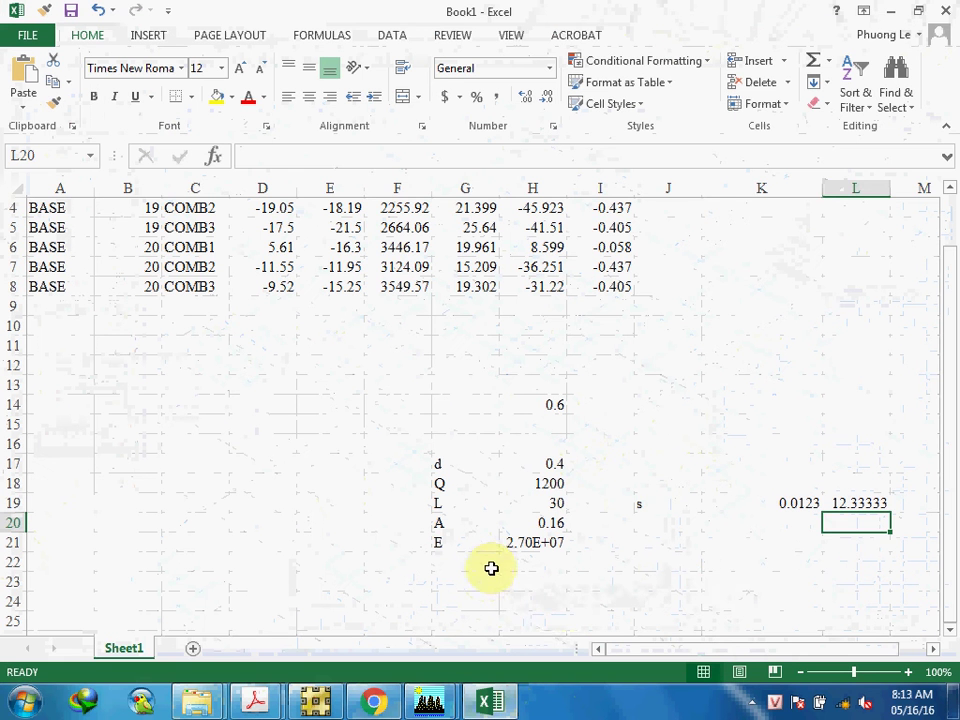
{"action": "left_click", "coordinate": [710, 585]}
{"action": "type", "text": "934"}
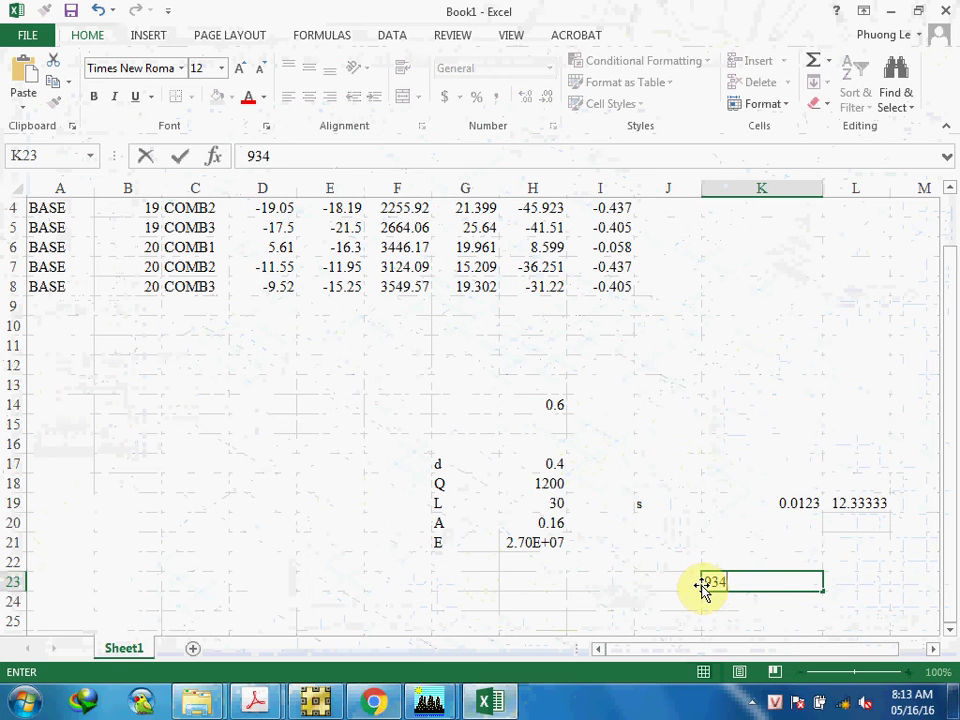
{"action": "type", "text": "/1200"}
{"action": "key", "text": "Return"}
Turn the entry in cell K23 into the formula =(934-1200)/1200.
{"action": "double_click", "coordinate": [703, 582]}
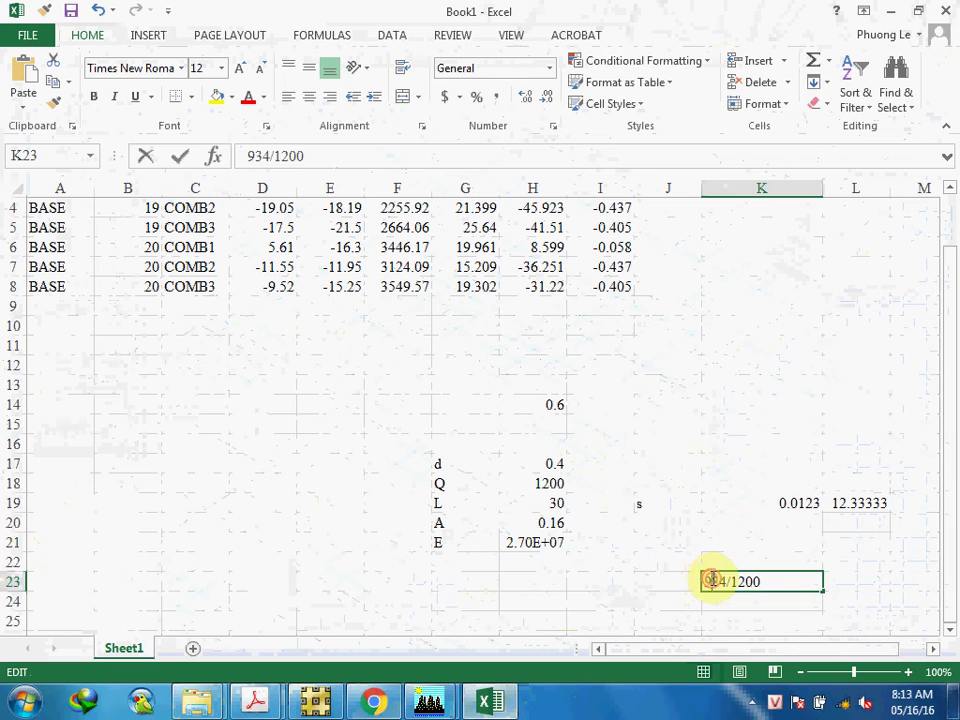
{"action": "type", "text": "("}
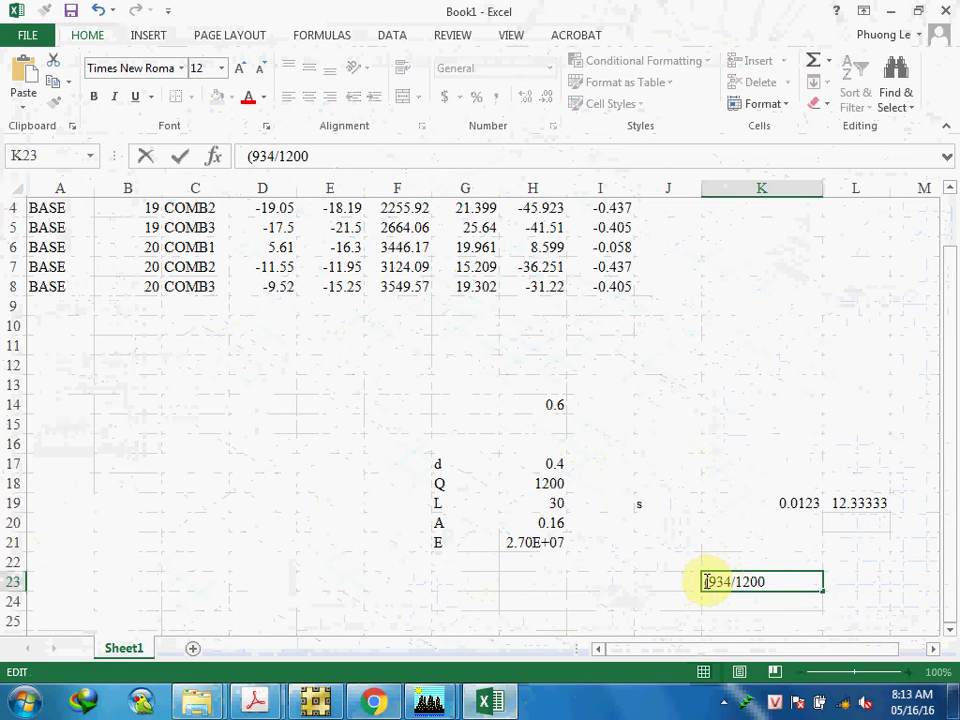
{"action": "left_click", "coordinate": [706, 582]}
{"action": "type", "text": "="}
{"action": "left_click", "coordinate": [738, 580]}
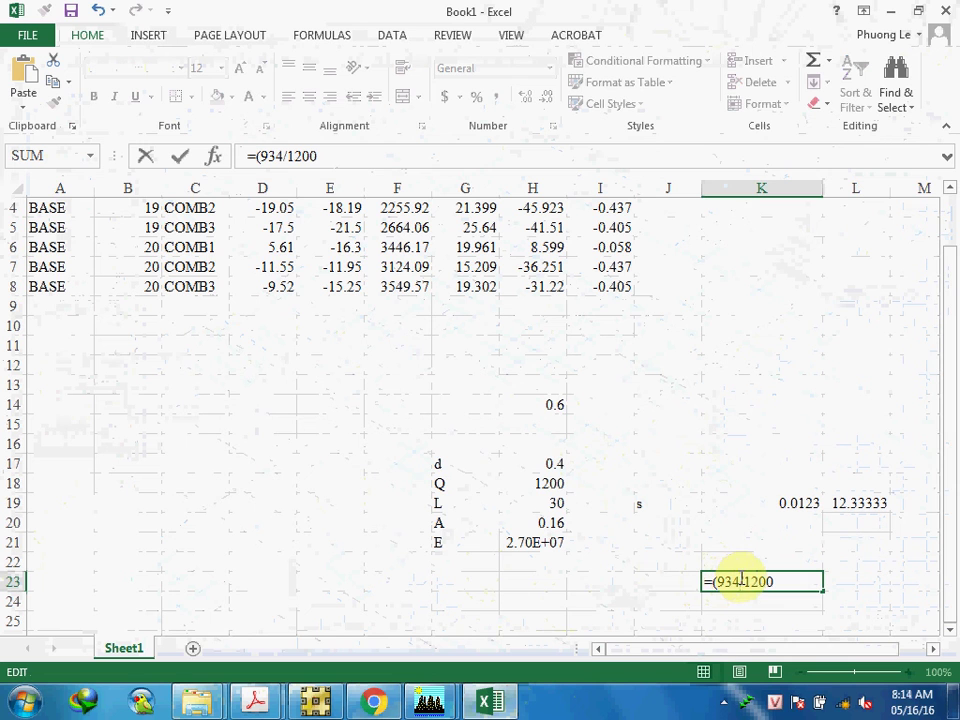
{"action": "type", "text": "-1200)"}
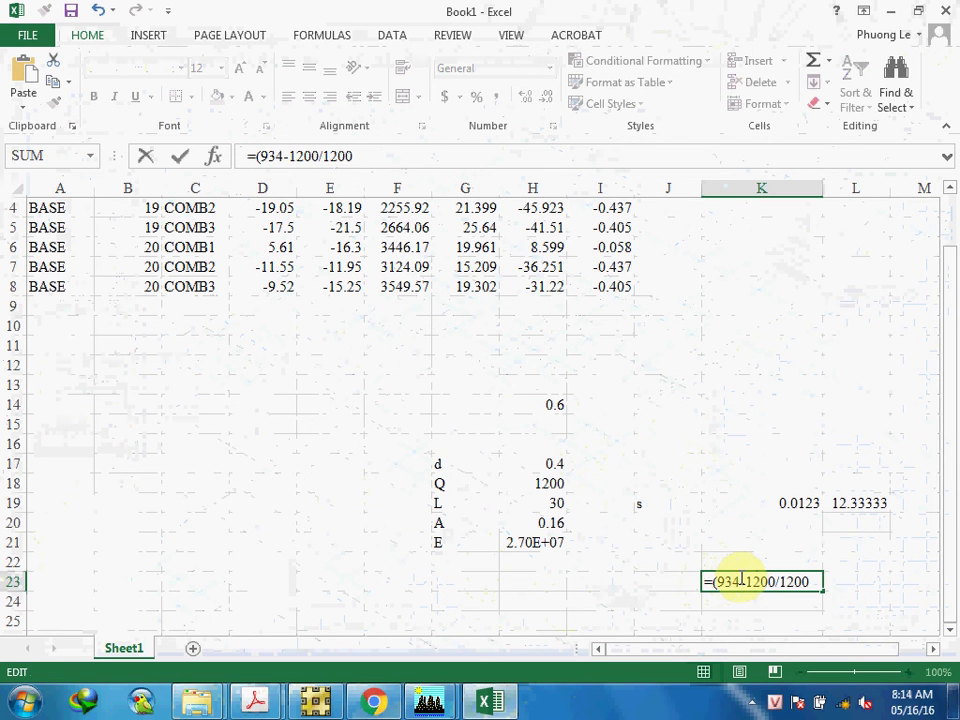
{"action": "key", "text": "Return"}
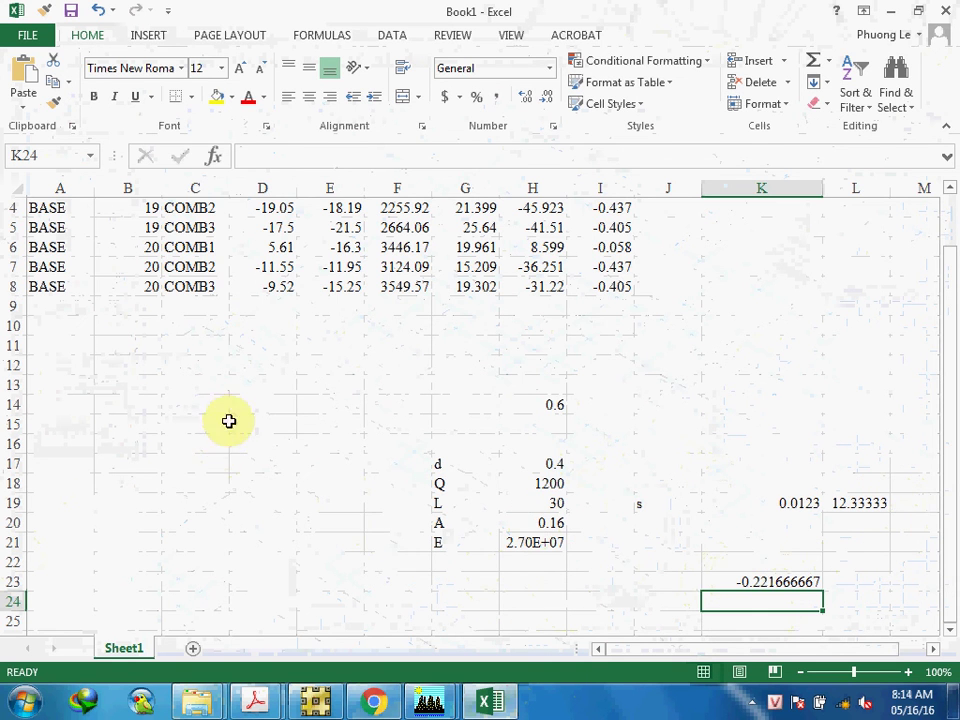
Calculate the four-pile group capacity in cell F12, below the FZ column, with the formula =1200*4*0.8.
{"action": "scroll", "coordinate": [407, 354], "scroll_direction": "up", "scroll_amount": 1}
{"action": "left_click", "coordinate": [414, 342]}
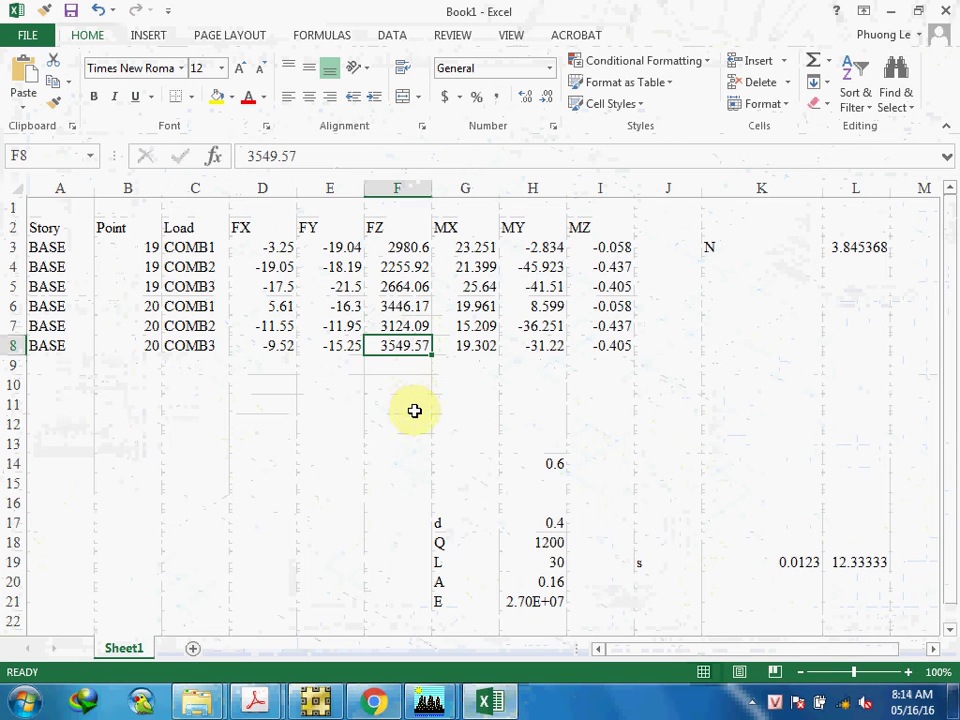
{"action": "left_click", "coordinate": [385, 415]}
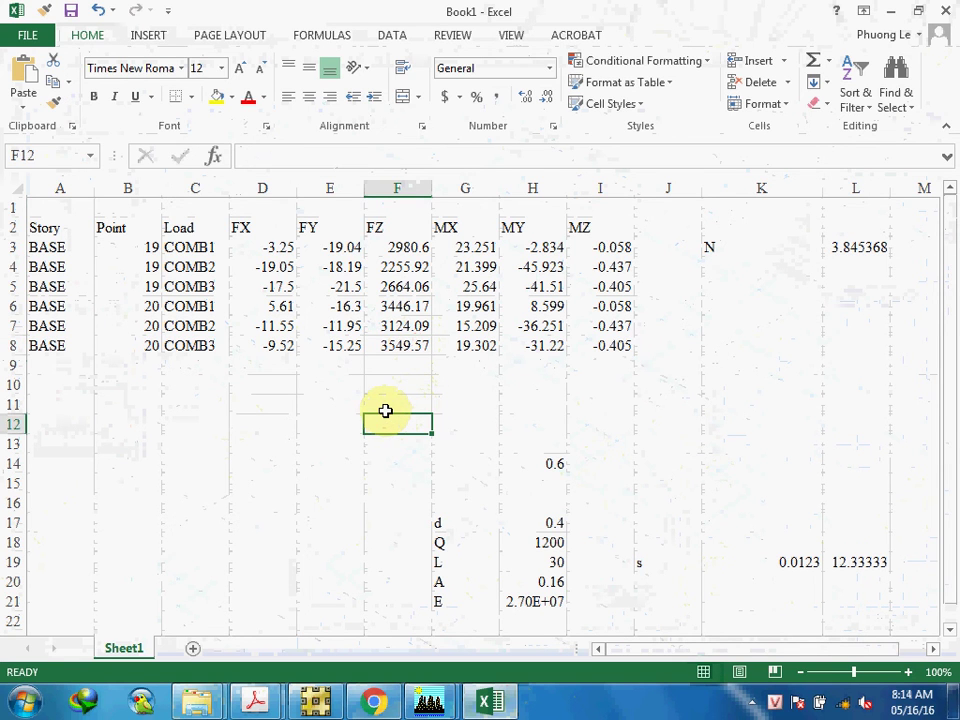
{"action": "type", "text": "=1200"}
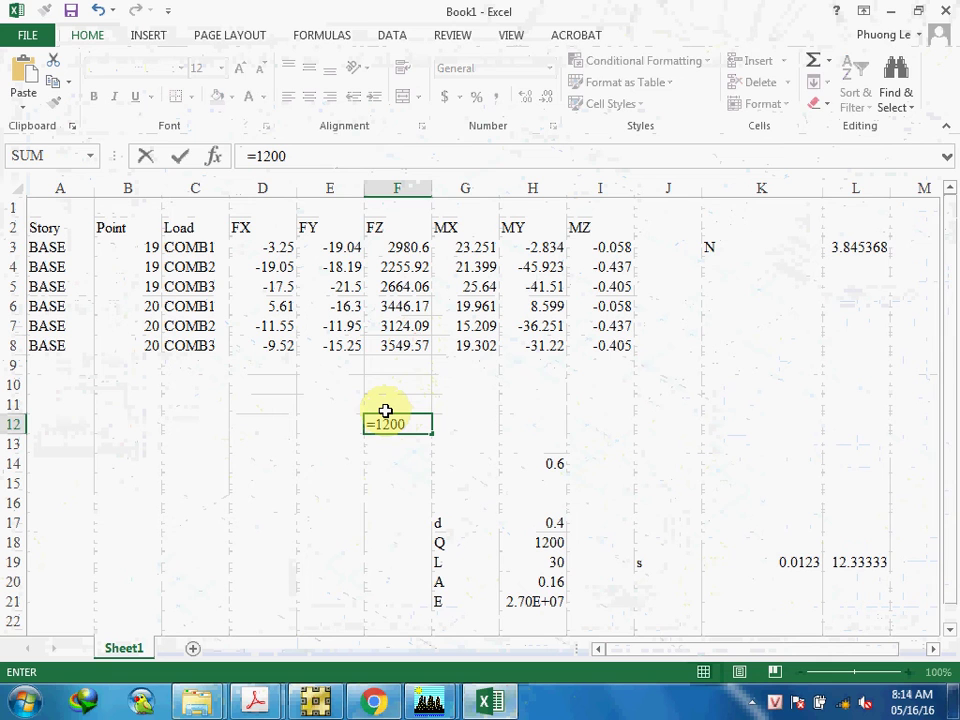
{"action": "type", "text": "*4*0.8"}
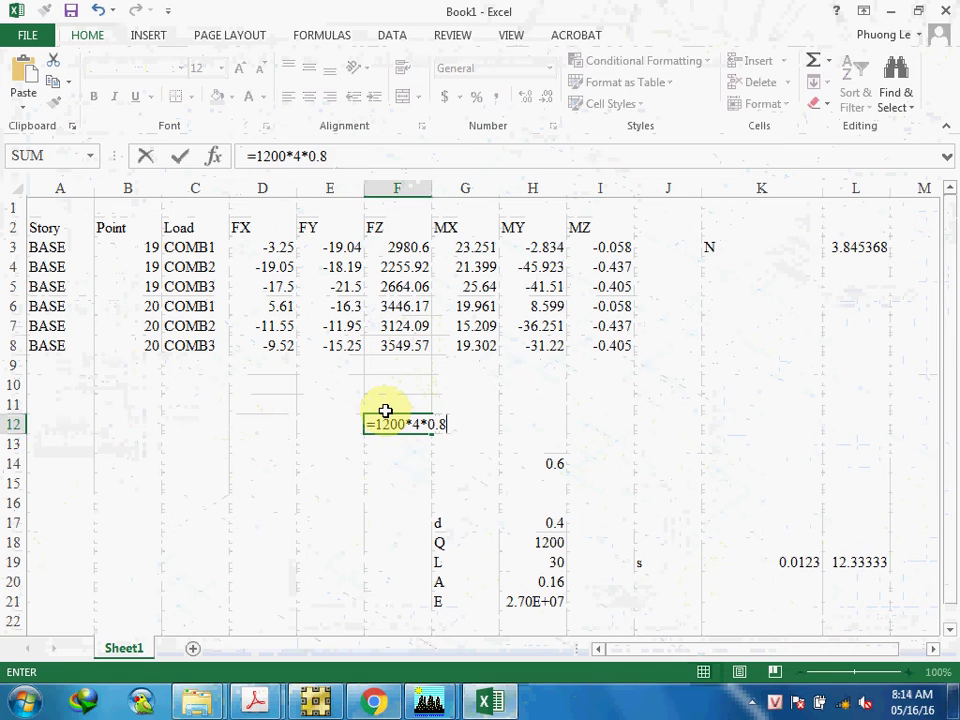
{"action": "key", "text": "Return"}
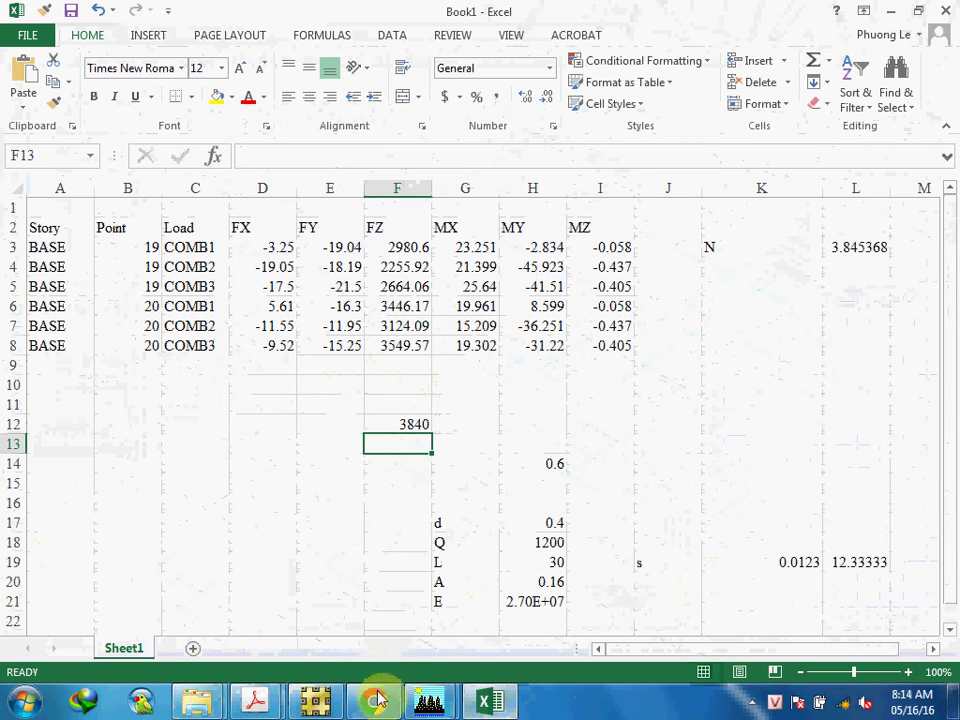
Return to SAFE and display the filled strip moment diagram for COMB4 Max on both strip layers A and B.
{"action": "left_click", "coordinate": [338, 706]}
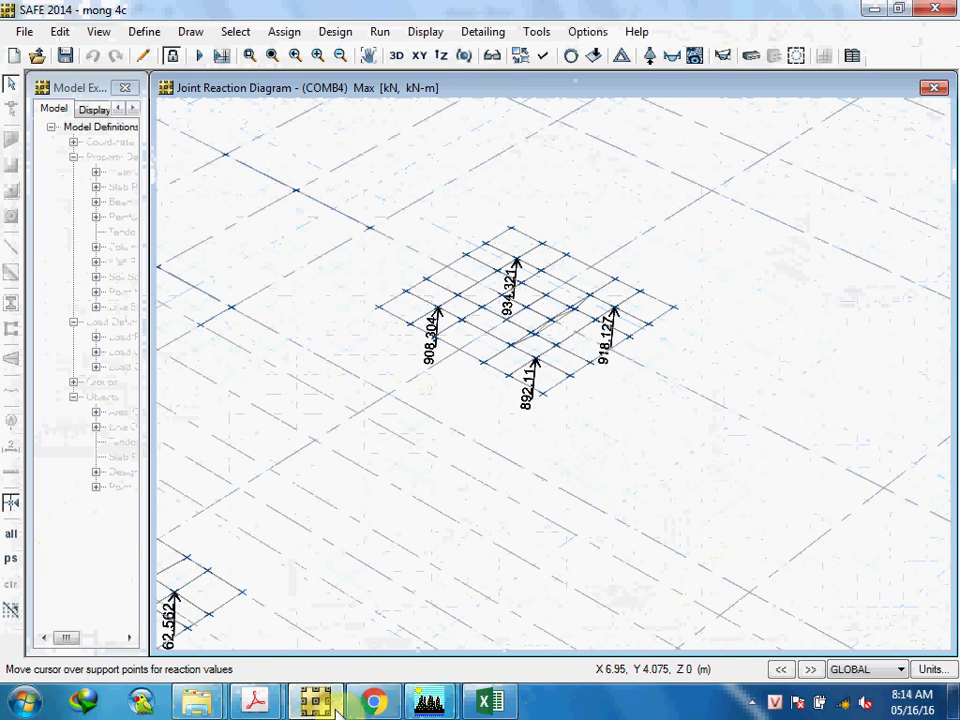
{"action": "left_click", "coordinate": [721, 57]}
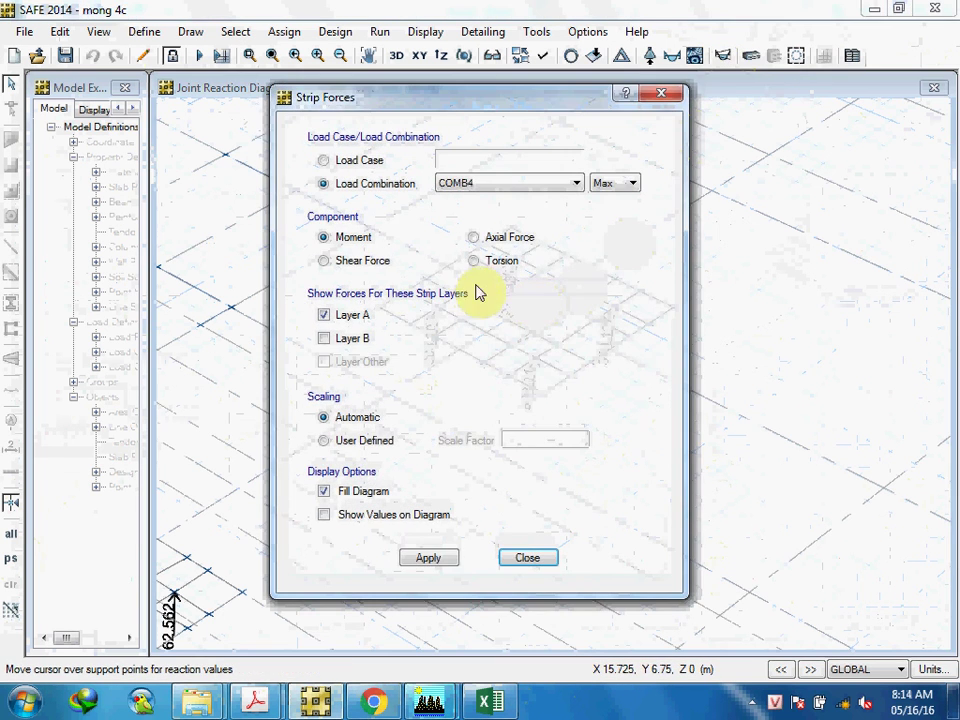
{"action": "left_click", "coordinate": [363, 338]}
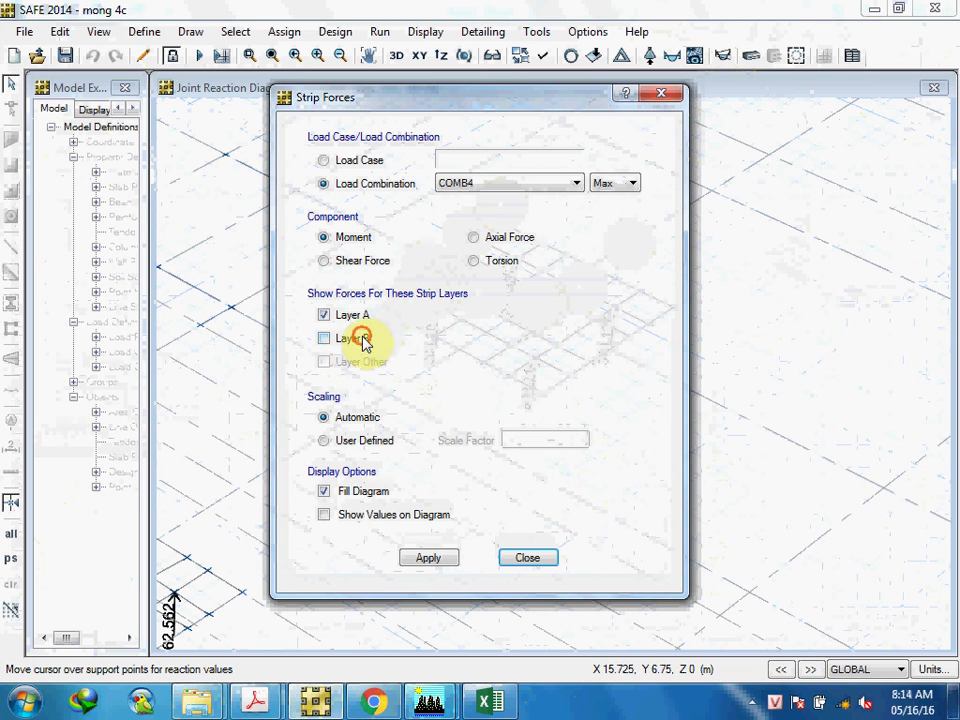
{"action": "left_click", "coordinate": [437, 557]}
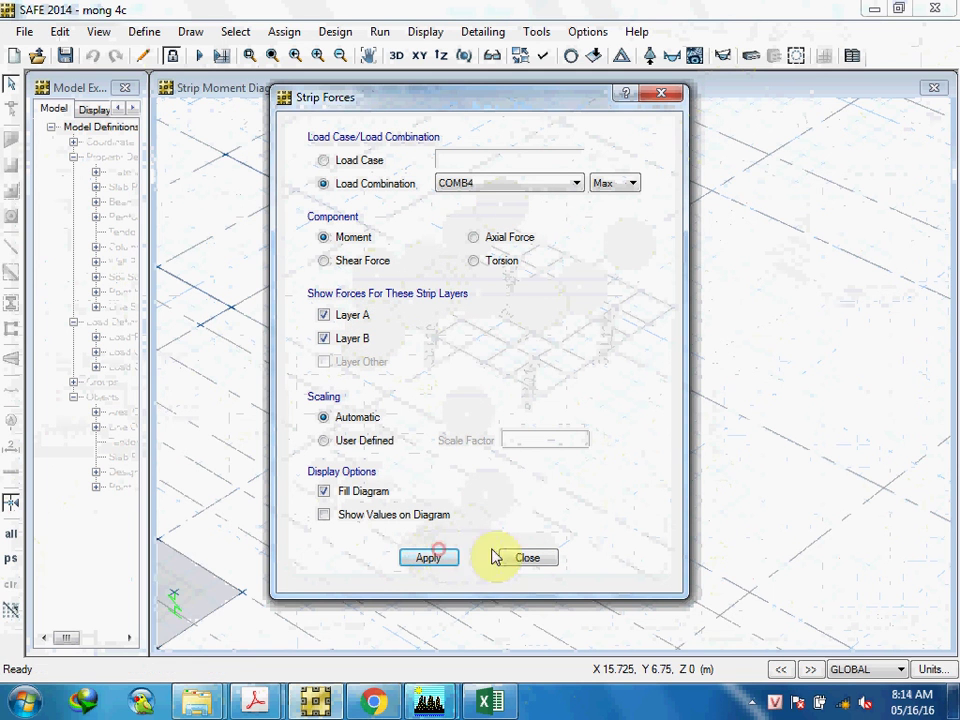
{"action": "left_click", "coordinate": [543, 556]}
{"action": "middle_click_drag", "start_coordinate": [574, 531], "coordinate": [726, 451]}
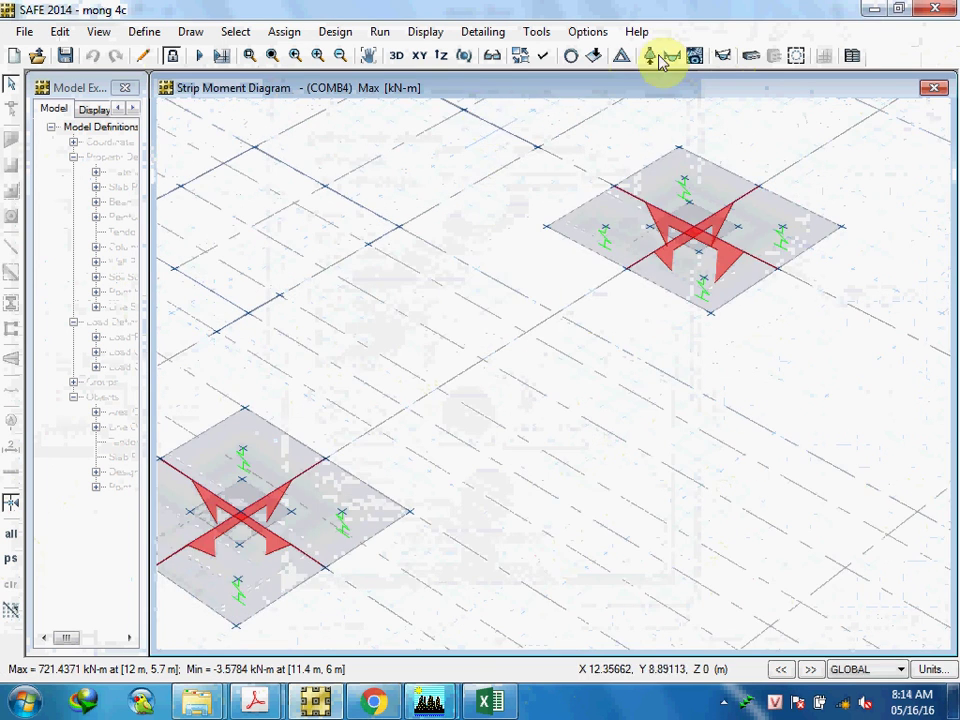
Show the values on the COMB4 strip moment diagrams.
{"action": "left_click", "coordinate": [722, 56]}
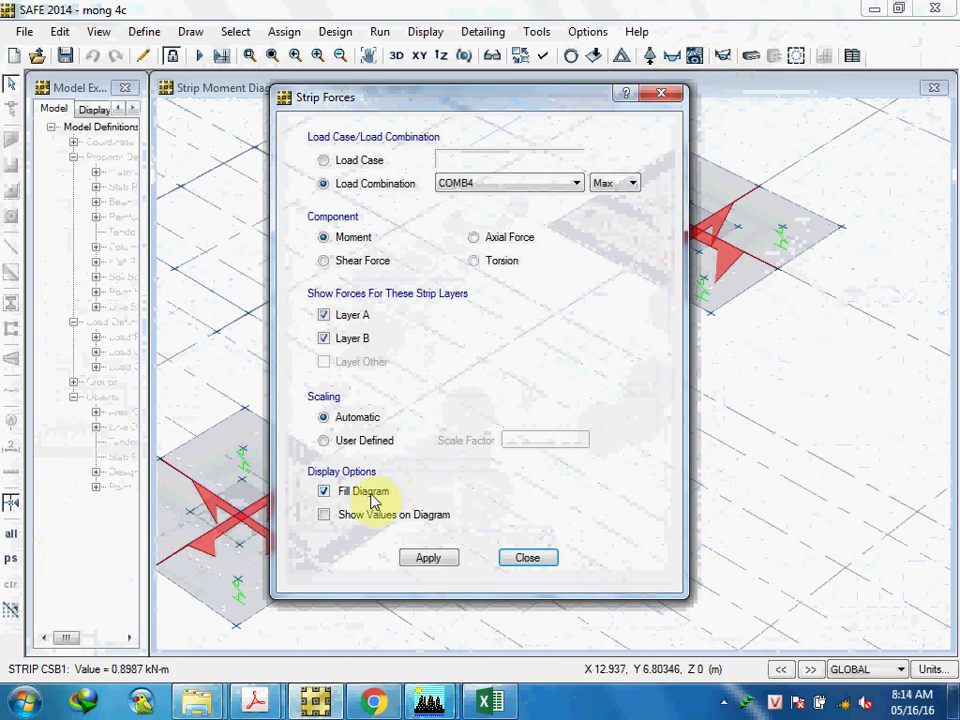
{"action": "left_click", "coordinate": [378, 516]}
{"action": "left_click", "coordinate": [452, 560]}
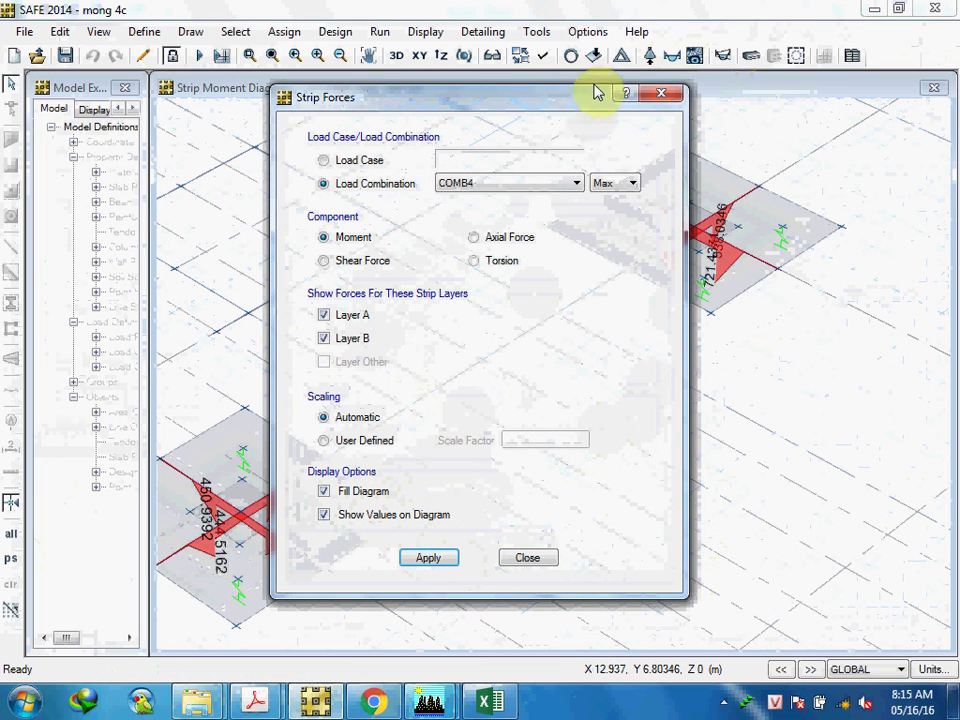
{"action": "left_click", "coordinate": [661, 95]}
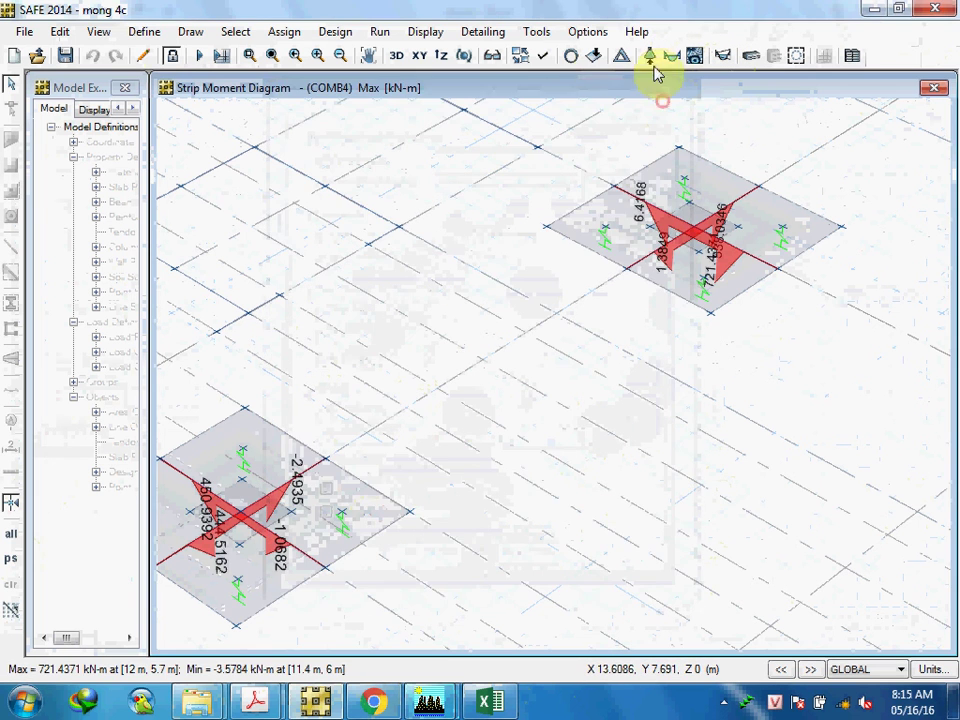
Examine the COMB4 strip moments of the B-2 footing in plan view.
{"action": "left_click", "coordinate": [419, 56]}
{"action": "scroll", "coordinate": [568, 321], "scroll_direction": "up", "scroll_amount": 6}
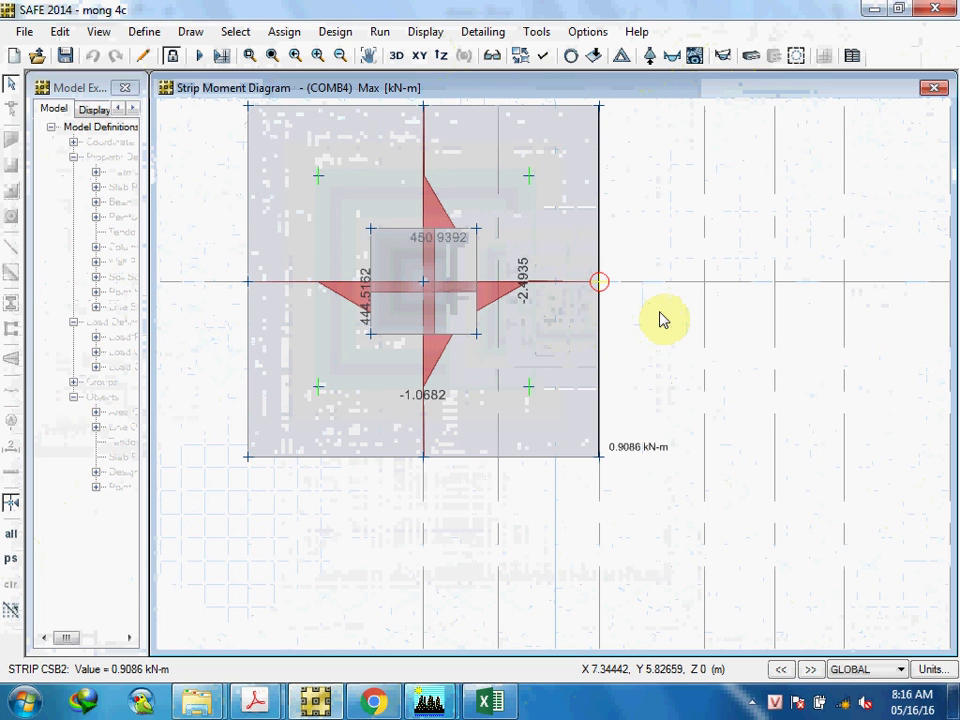
{"action": "mouse_move", "coordinate": [707, 336]}
{"action": "middle_mouse_down"}
{"action": "mouse_move", "coordinate": [731, 392]}
{"action": "mouse_move", "coordinate": [752, 409]}
{"action": "middle_mouse_up"}
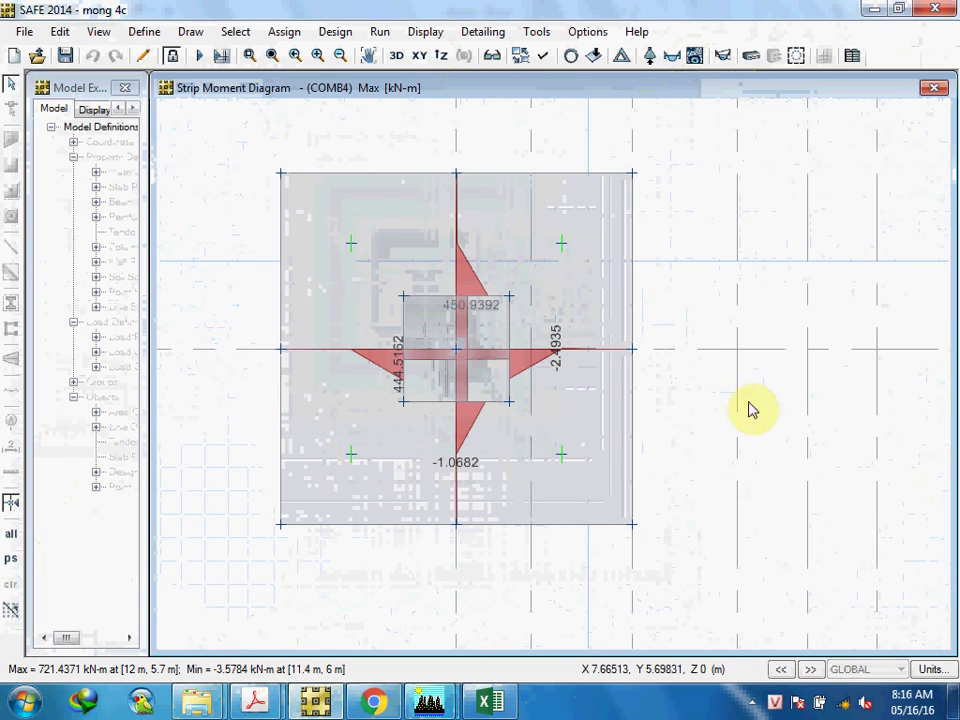
Display the Fz point reactions for load combination COMB1 in tabulated form.
{"action": "left_click", "coordinate": [650, 57]}
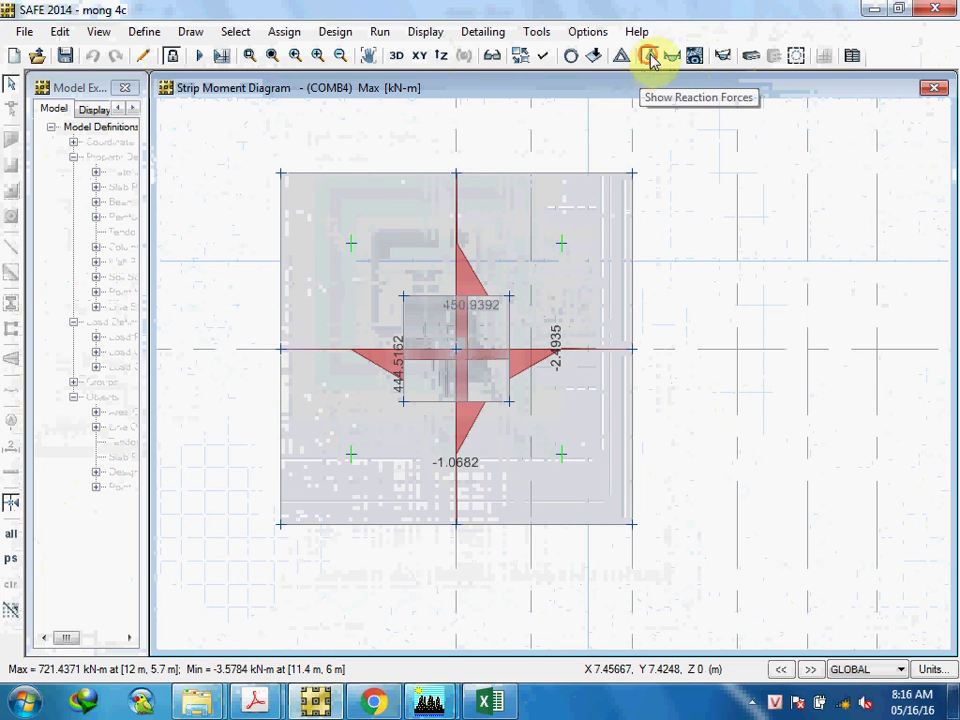
{"action": "left_click", "coordinate": [577, 172]}
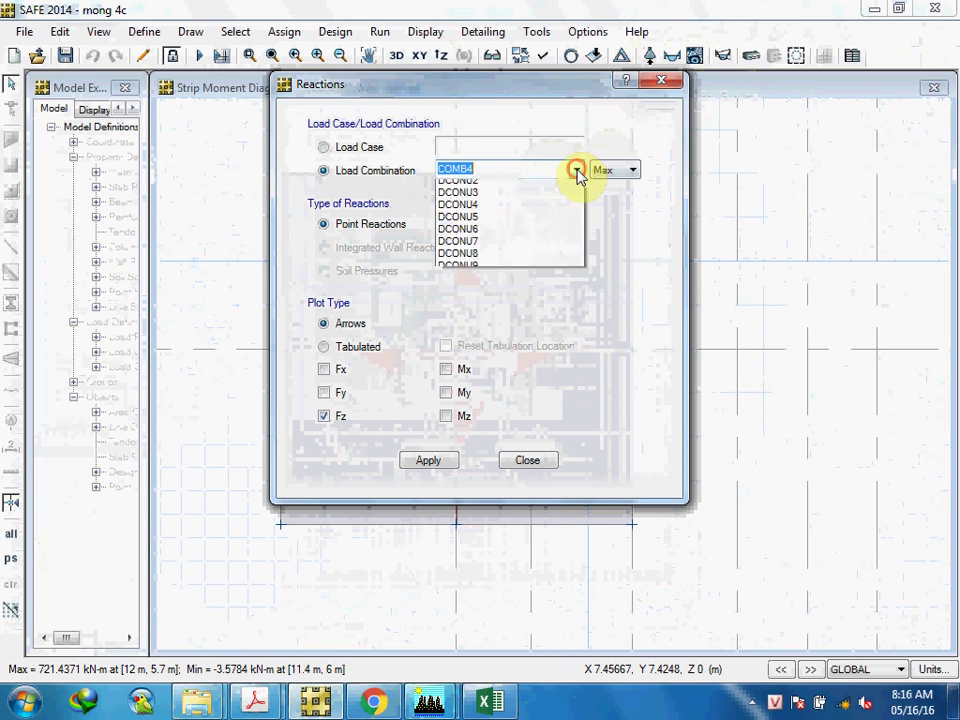
{"action": "left_click", "coordinate": [548, 195]}
{"action": "left_click", "coordinate": [341, 369]}
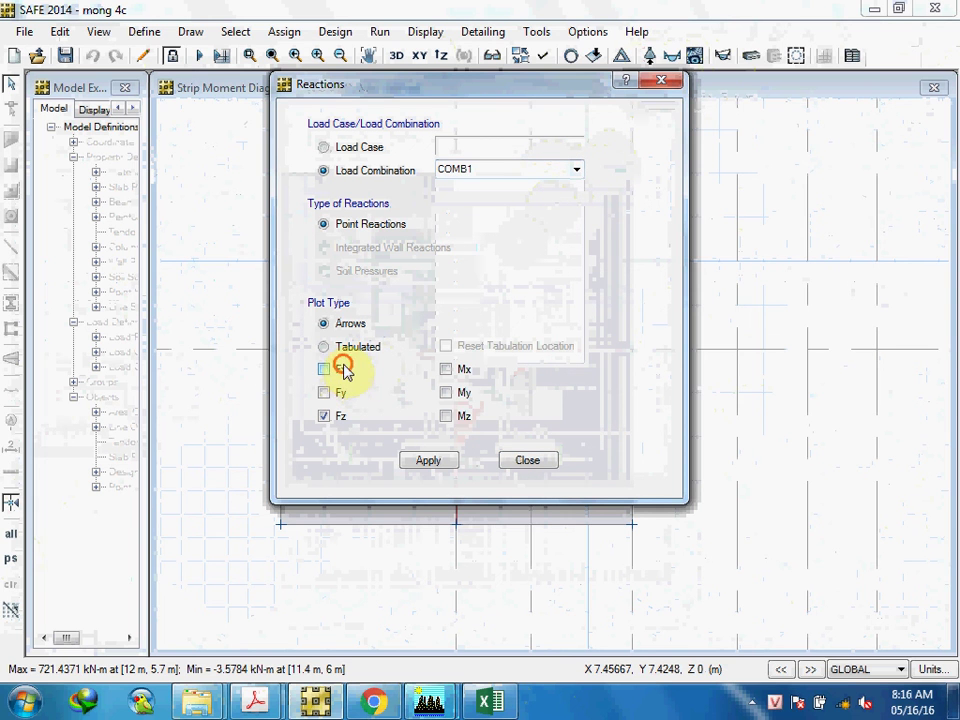
{"action": "left_click", "coordinate": [347, 371]}
{"action": "left_click", "coordinate": [357, 346]}
{"action": "left_click", "coordinate": [430, 461]}
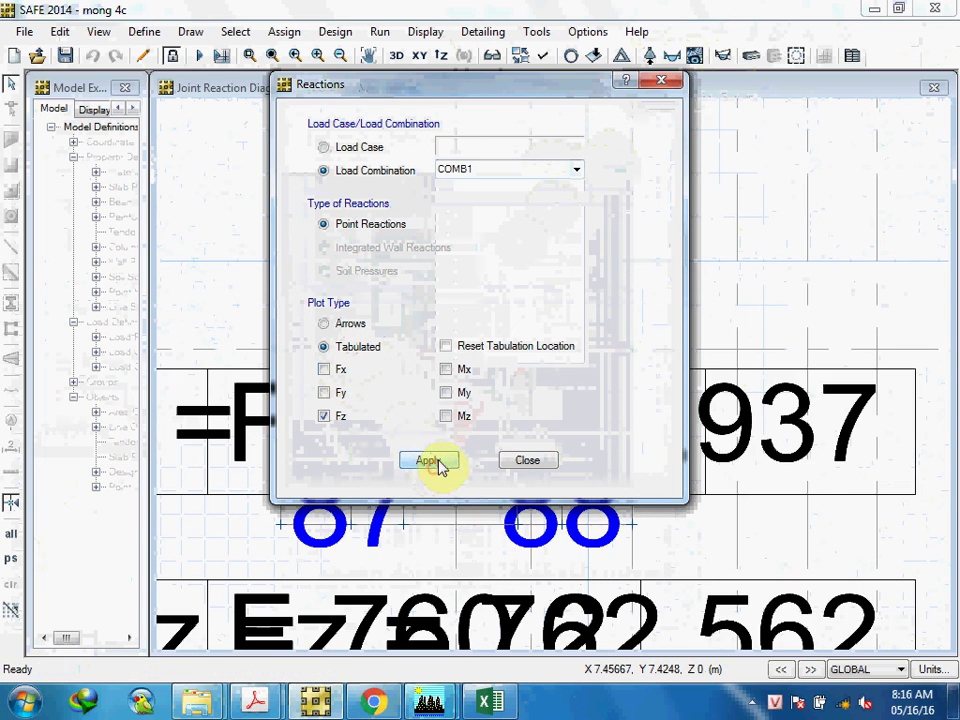
{"action": "left_click", "coordinate": [659, 81]}
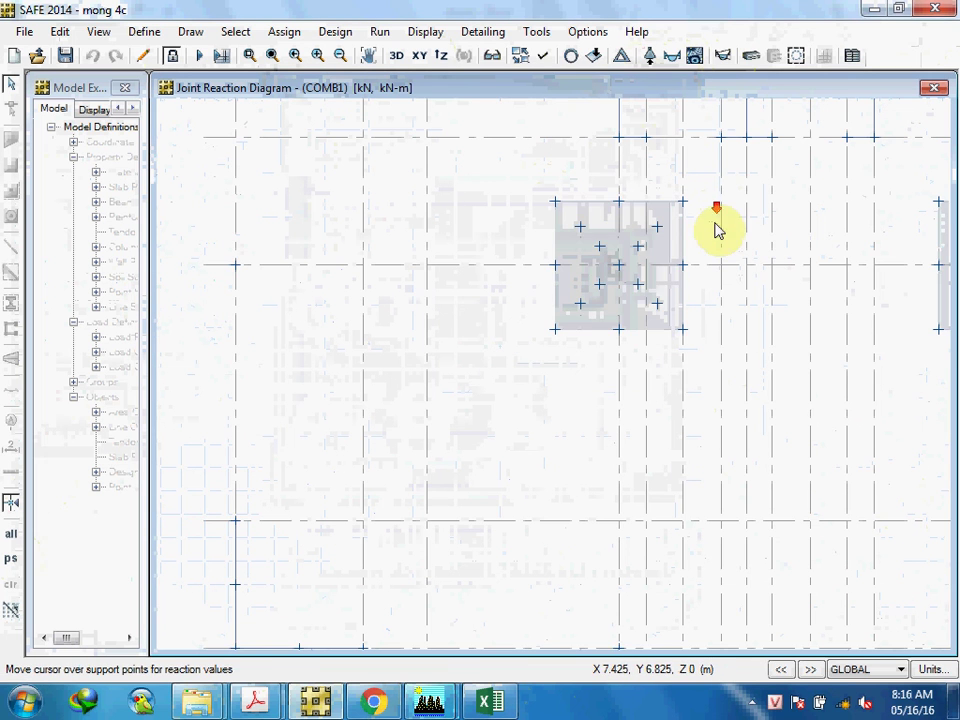
{"action": "mouse_move", "coordinate": [707, 214]}
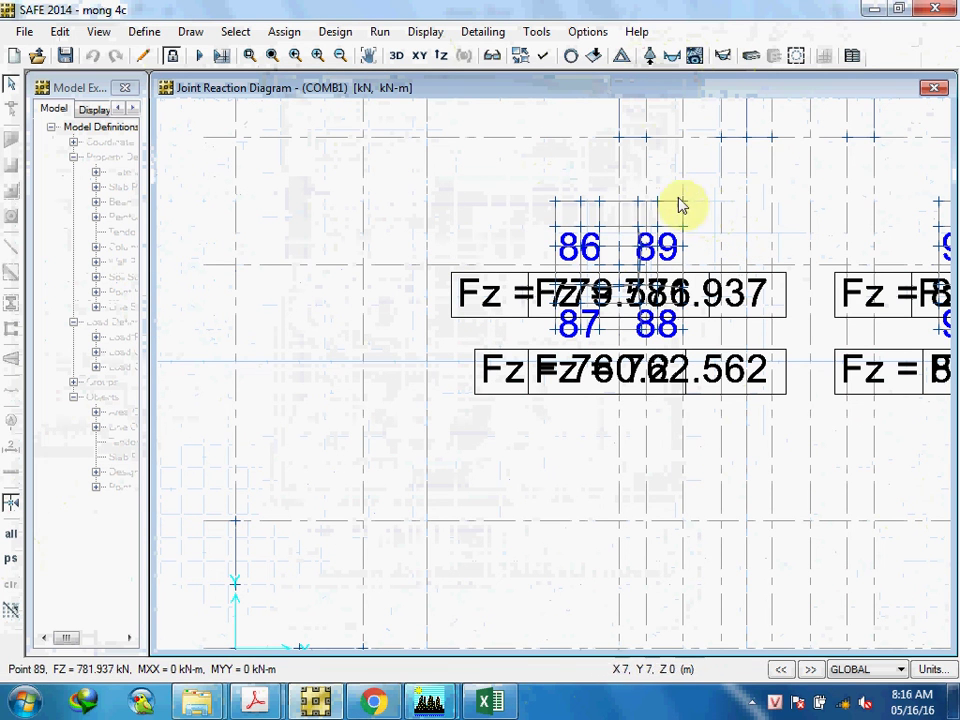
{"action": "right_click", "coordinate": [471, 214]}
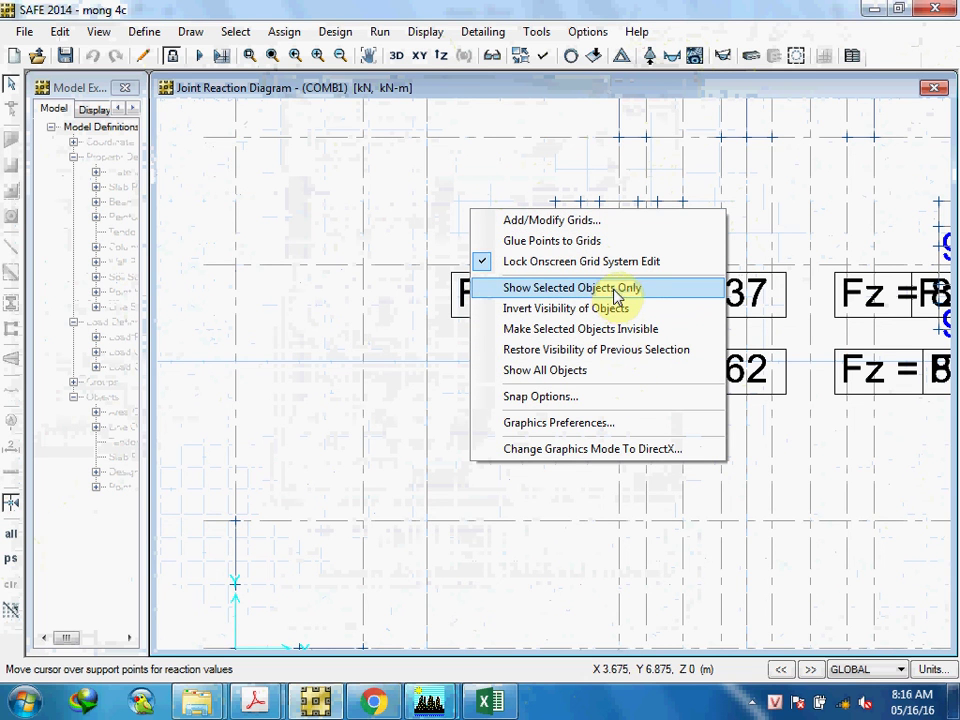
{"action": "left_click", "coordinate": [606, 129]}
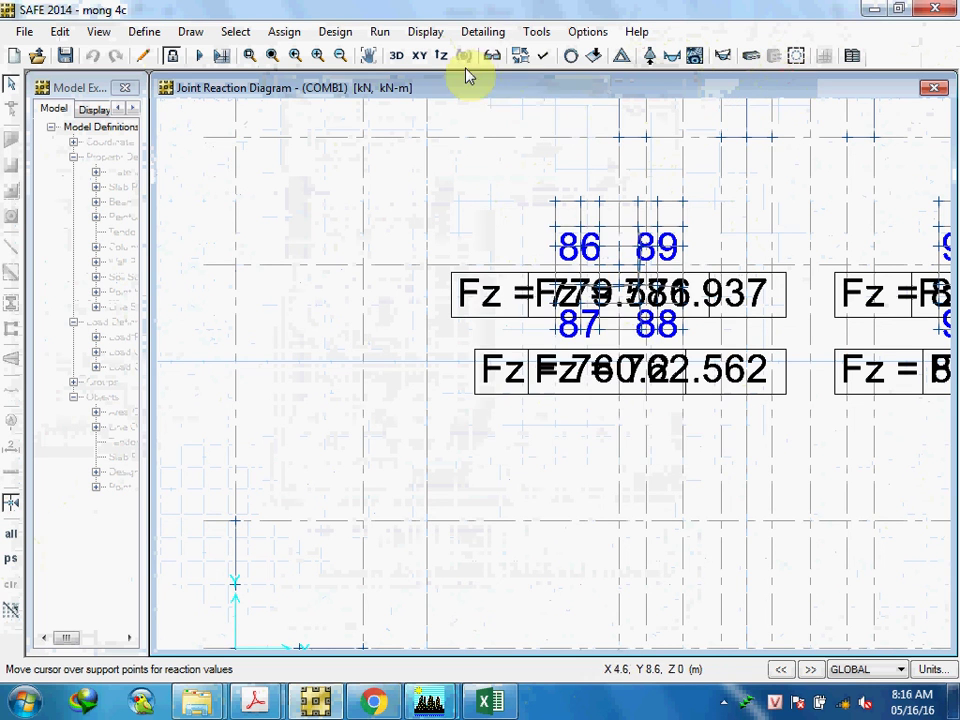
Show the model in 3D and plot the COMB1 Fz point reactions of both footings as arrows.
{"action": "left_click", "coordinate": [396, 55]}
{"action": "scroll", "coordinate": [583, 274], "scroll_direction": "up", "scroll_amount": 5}
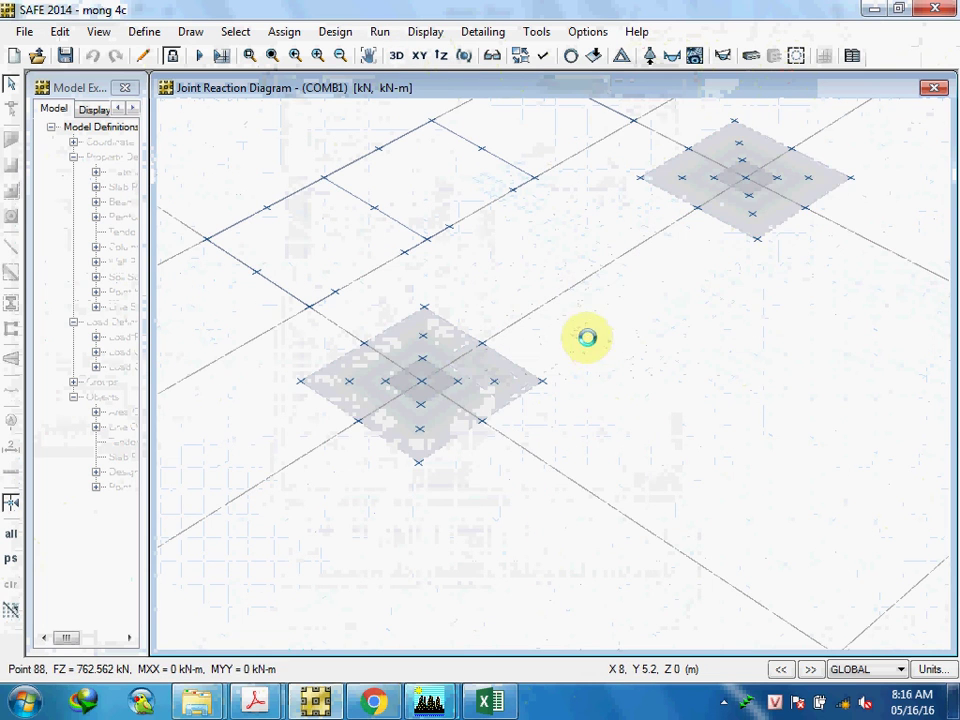
{"action": "left_click", "coordinate": [648, 57]}
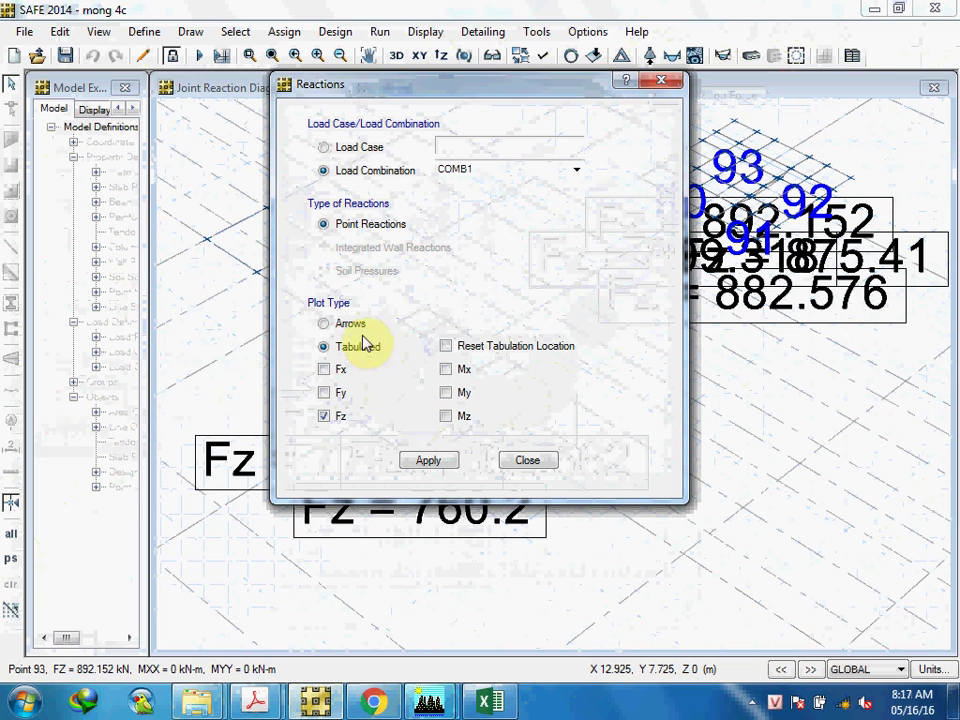
{"action": "left_click", "coordinate": [333, 324]}
{"action": "left_click", "coordinate": [428, 460]}
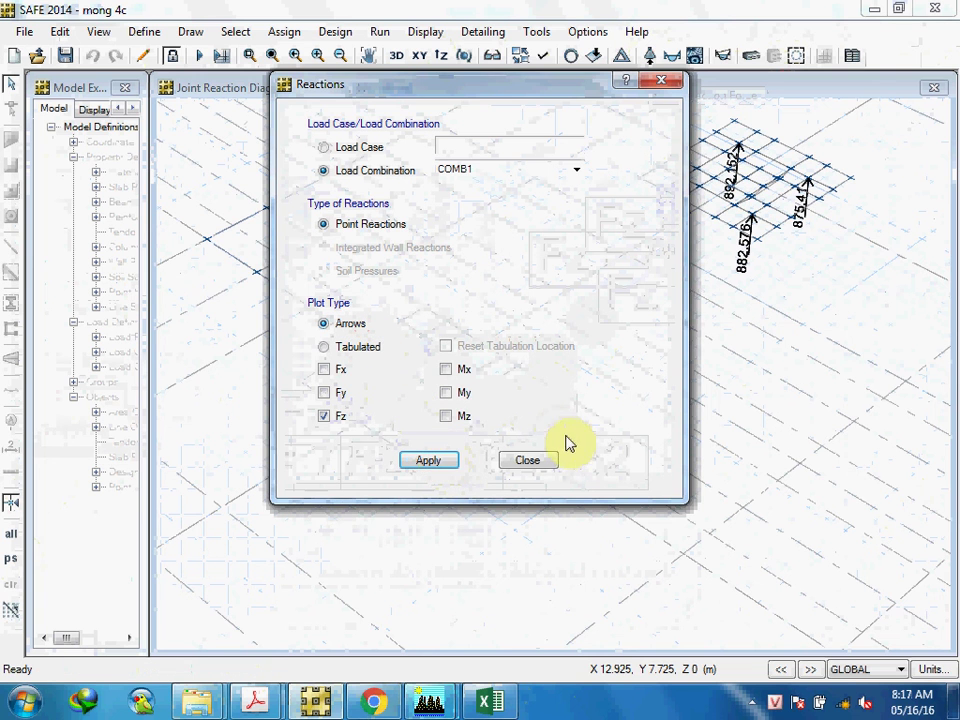
{"action": "left_click", "coordinate": [527, 460]}
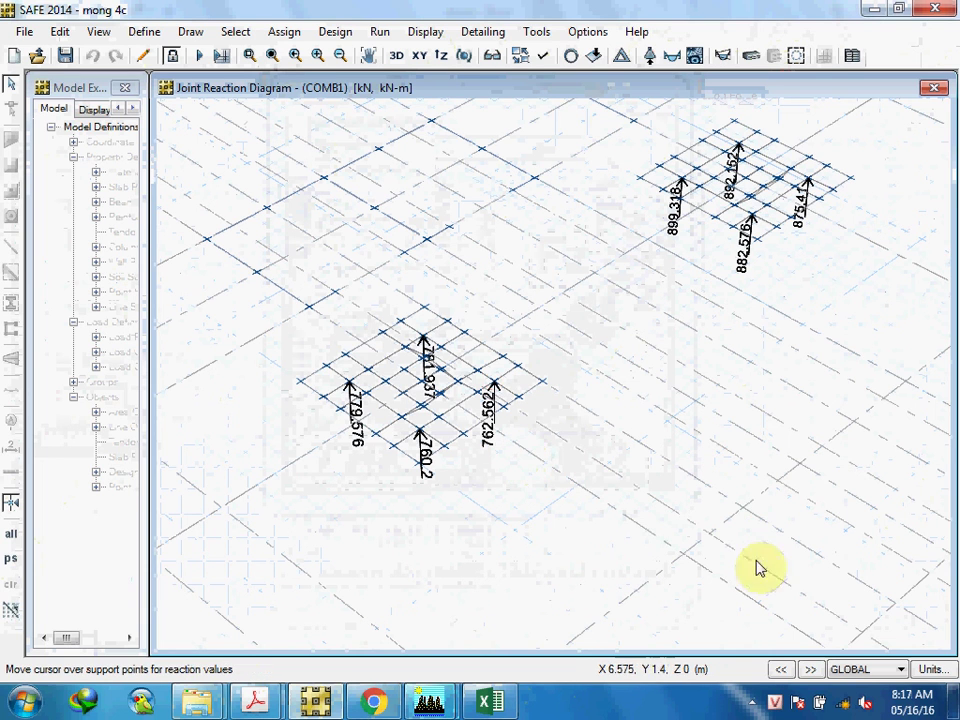
{"action": "left_click", "coordinate": [752, 702]}
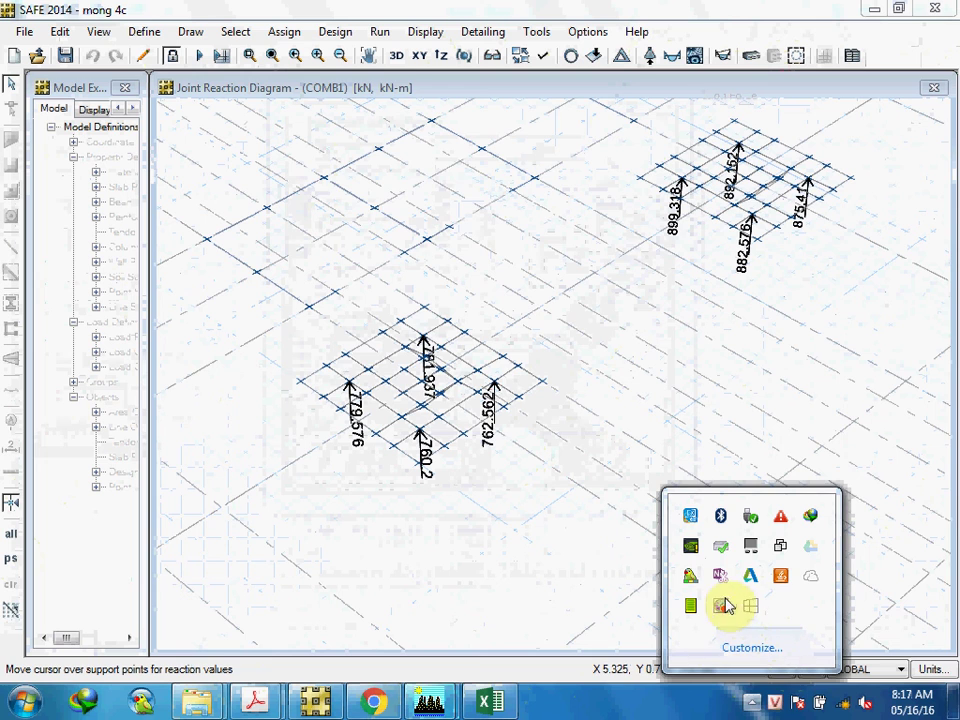